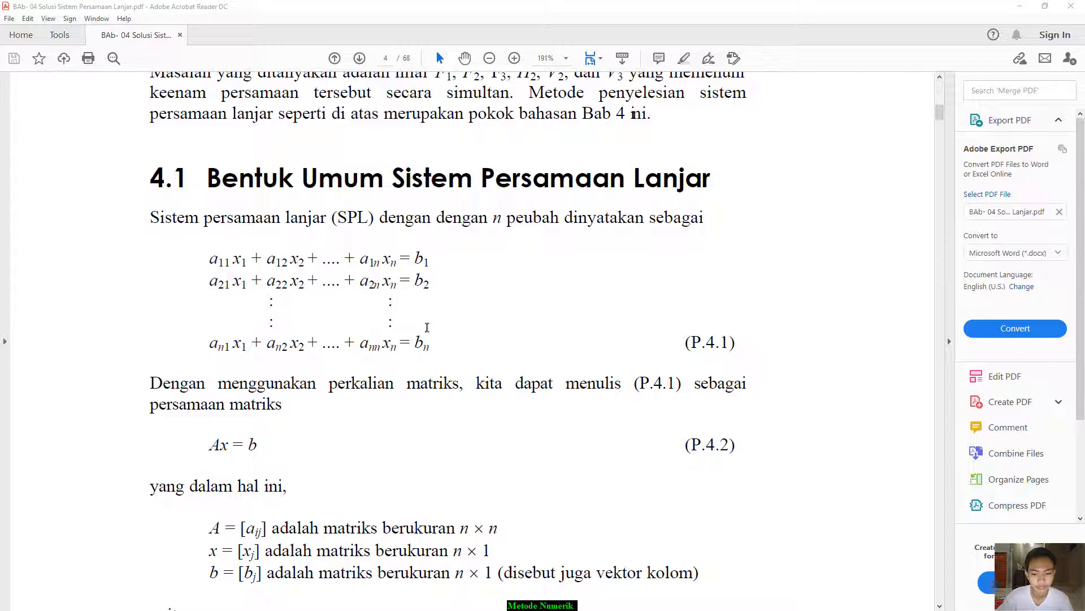
- Review the general form of linear systems in section 4.1 and the list of six practical solution methods that follows it
{"action": "scroll", "coordinate": [421, 309], "scroll_direction": "down", "scroll_amount": 1}
{"action": "scroll", "coordinate": [406, 297], "scroll_direction": "up", "scroll_amount": 12}
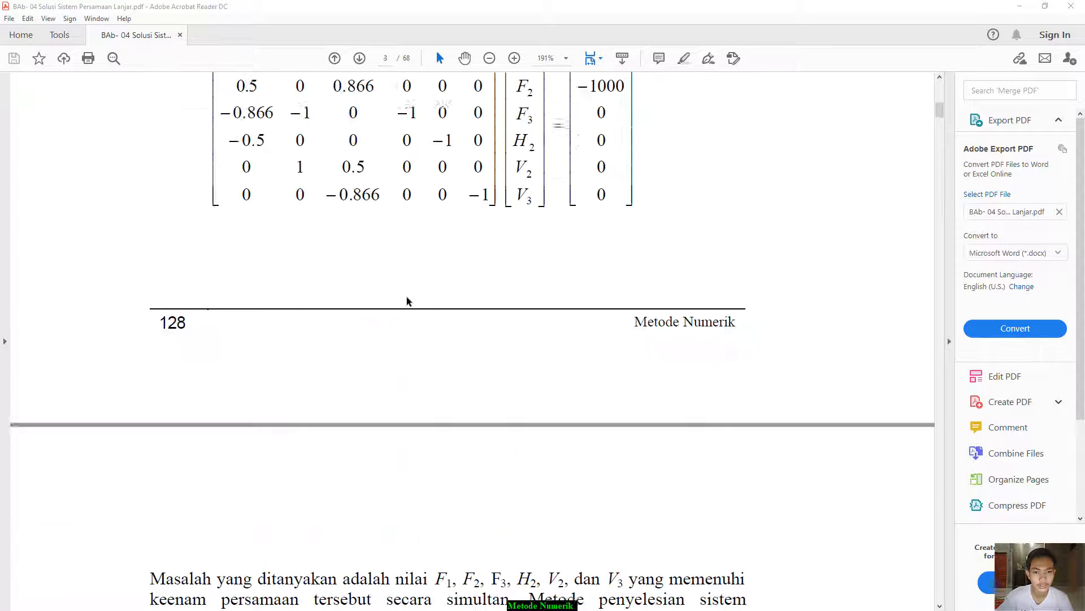
{"action": "scroll", "coordinate": [406, 296], "scroll_direction": "down", "scroll_amount": 20}
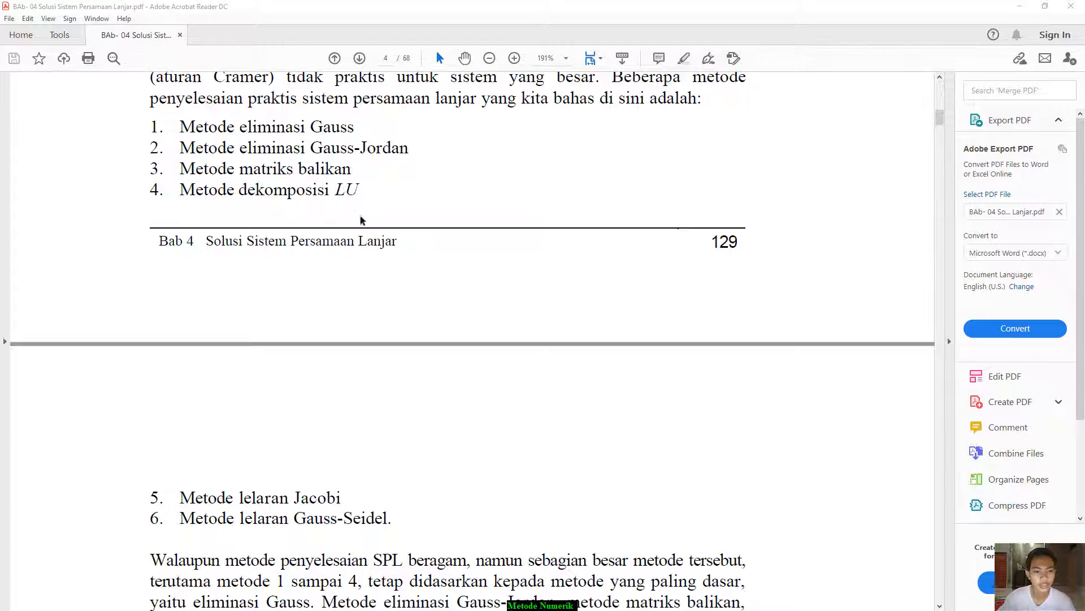
{"action": "scroll", "coordinate": [385, 282], "scroll_direction": "down", "scroll_amount": 3}
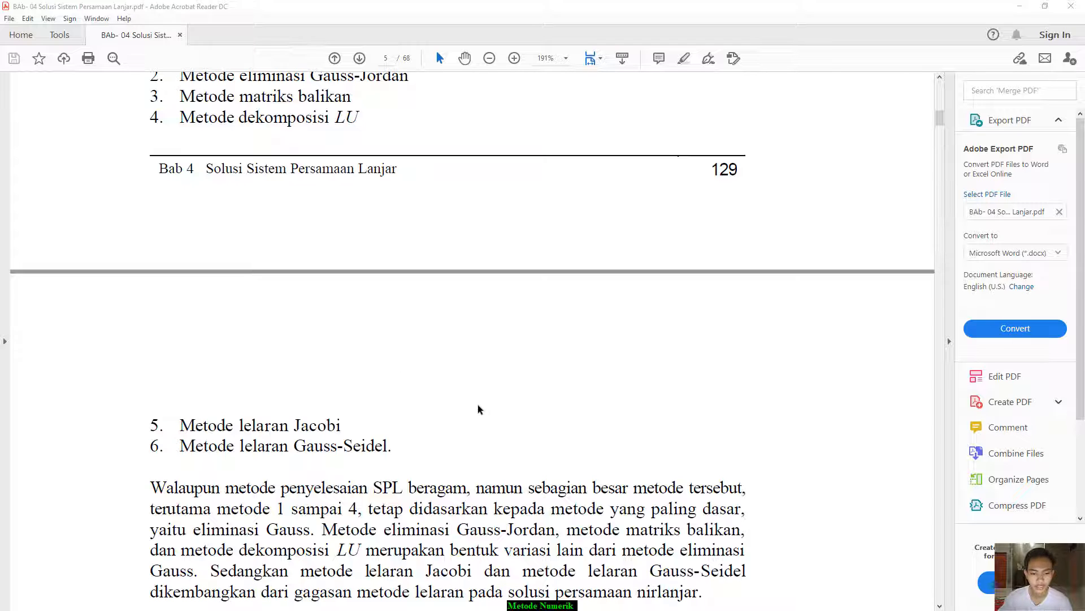
{"action": "scroll", "coordinate": [335, 357], "scroll_direction": "up", "scroll_amount": 3}
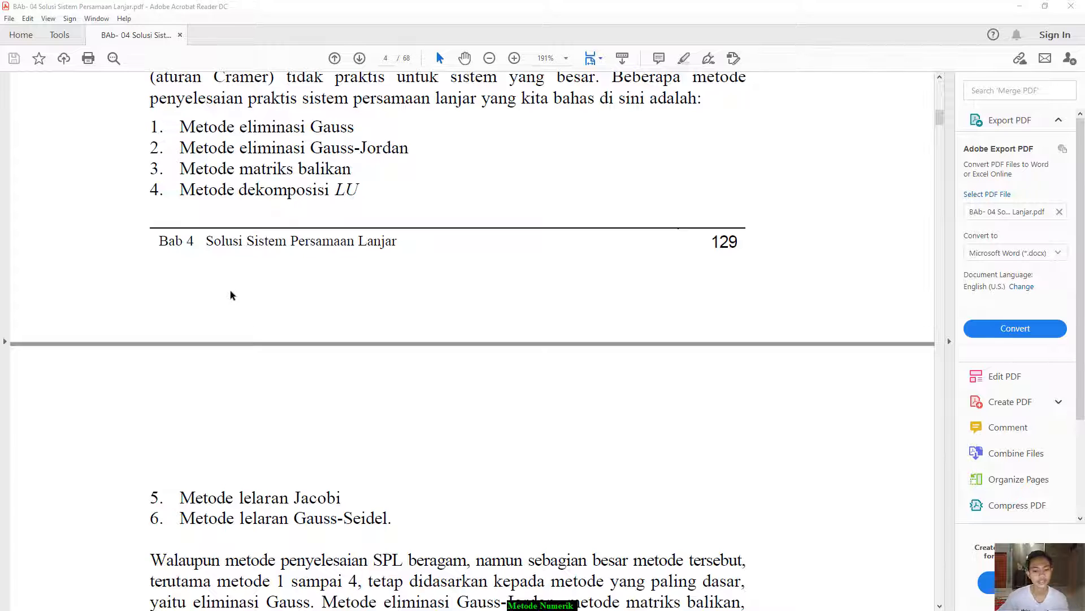
{"action": "scroll", "coordinate": [451, 320], "scroll_direction": "up", "scroll_amount": 10}
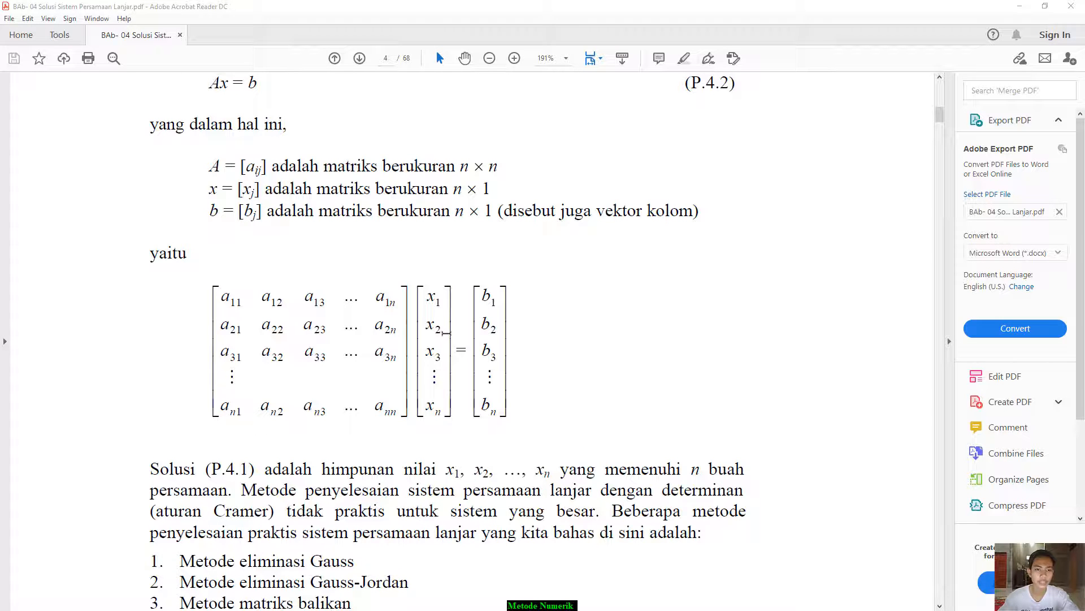
{"action": "scroll", "coordinate": [434, 303], "scroll_direction": "up", "scroll_amount": 8}
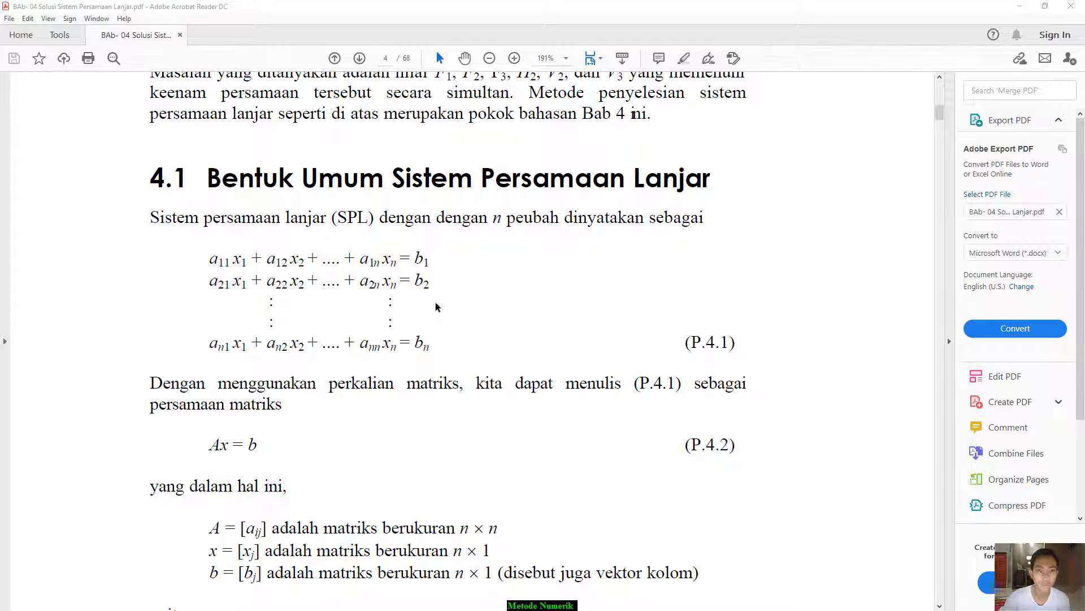
- Examine equation system P.4.1 and its matrix equation Ax = b, including the definitions of A, x and b
{"action": "scroll", "coordinate": [435, 301], "scroll_direction": "down", "scroll_amount": 2}
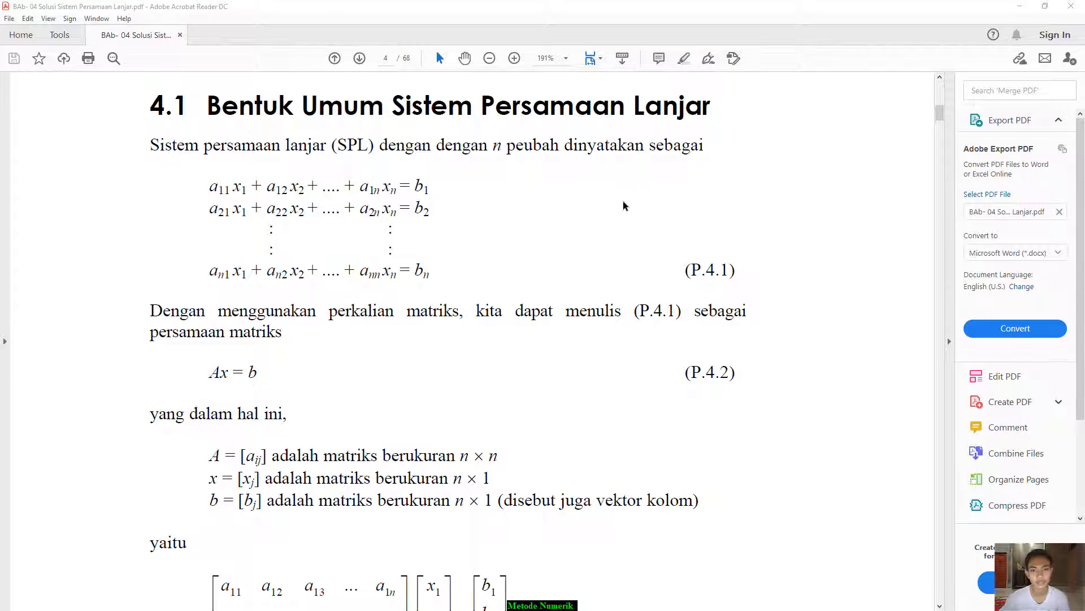
{"action": "scroll", "coordinate": [424, 223], "scroll_direction": "down", "scroll_amount": 2}
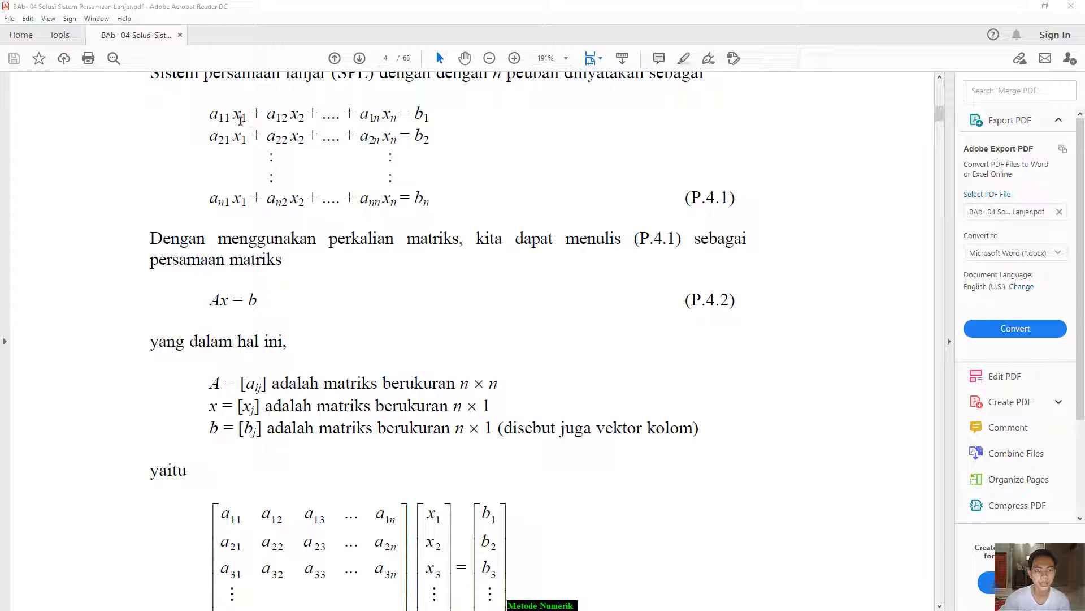
{"action": "left_click_drag", "start_coordinate": [208, 108], "coordinate": [554, 240]}
{"action": "left_click", "coordinate": [445, 148]}
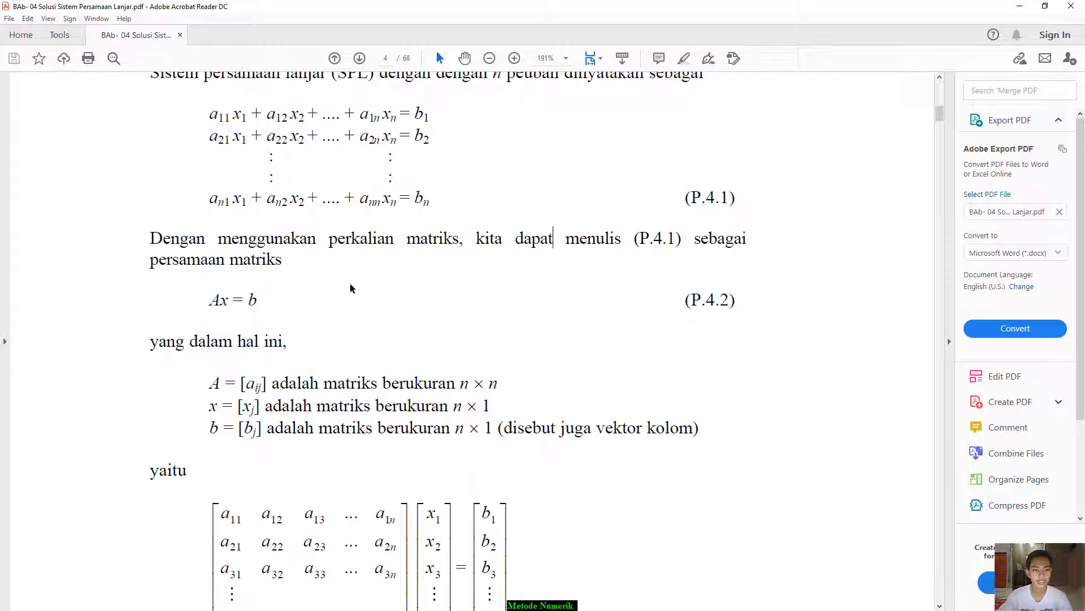
{"action": "scroll", "coordinate": [342, 286], "scroll_direction": "down", "scroll_amount": 1}
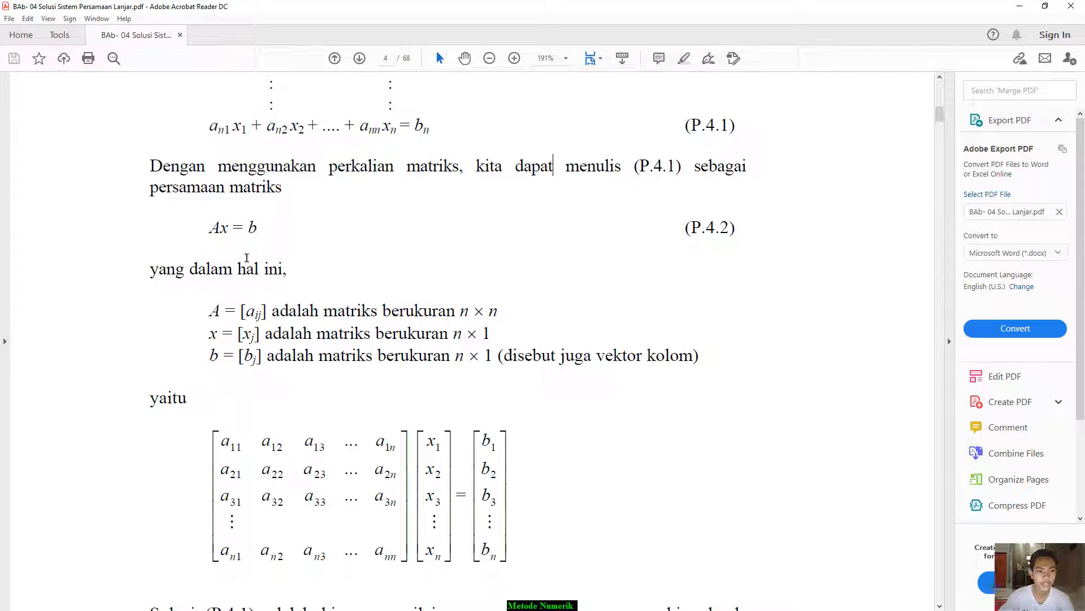
{"action": "scroll", "coordinate": [258, 254], "scroll_direction": "up", "scroll_amount": 3}
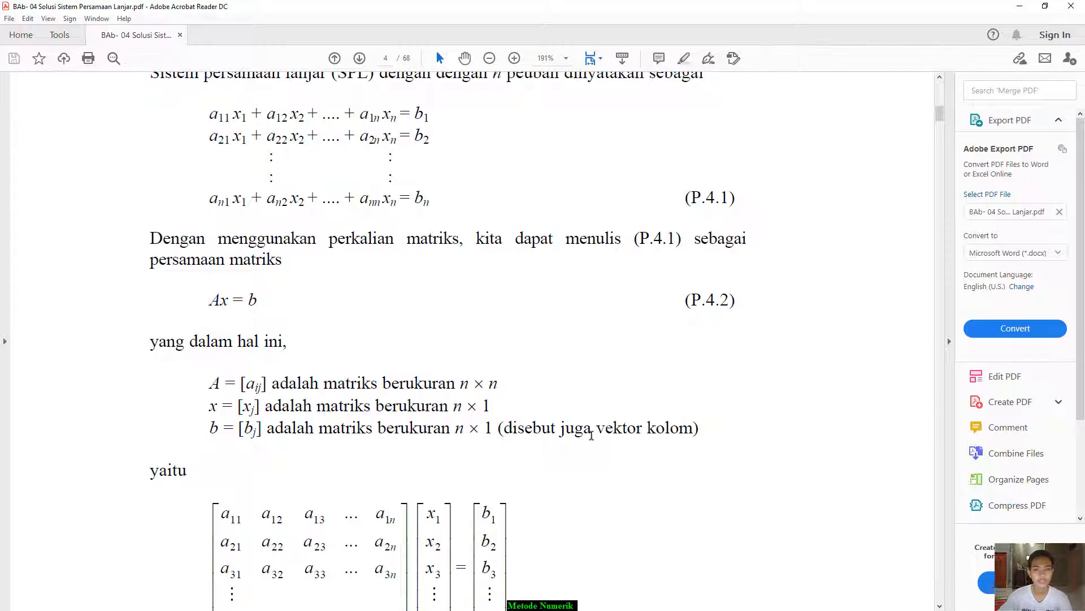
- Select the equations of system P.4.1 and compare them with the expanded matrix form of Ax = b
{"action": "scroll", "coordinate": [591, 434], "scroll_direction": "down", "scroll_amount": 3}
{"action": "scroll", "coordinate": [424, 359], "scroll_direction": "down", "scroll_amount": 3}
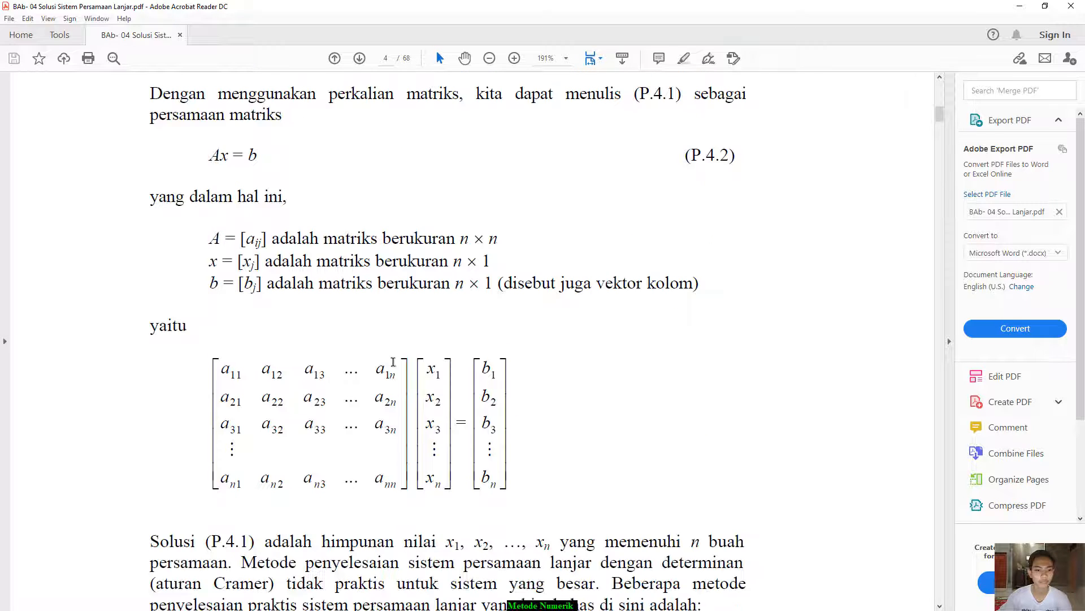
{"action": "scroll", "coordinate": [334, 322], "scroll_direction": "up", "scroll_amount": 3}
{"action": "scroll", "coordinate": [314, 305], "scroll_direction": "up", "scroll_amount": 3}
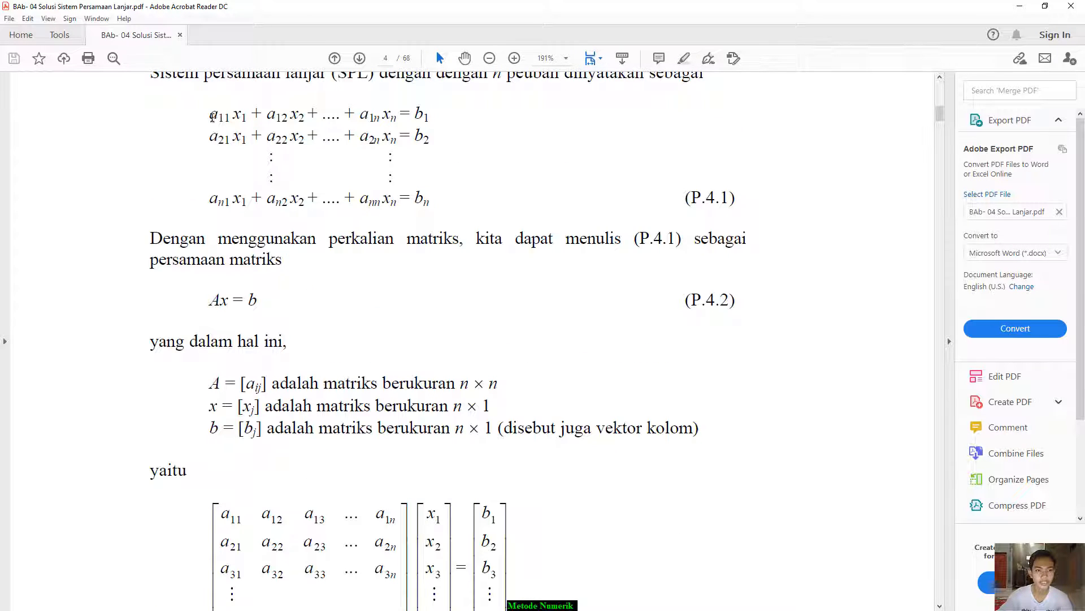
{"action": "left_click_drag", "start_coordinate": [210, 113], "coordinate": [431, 203]}
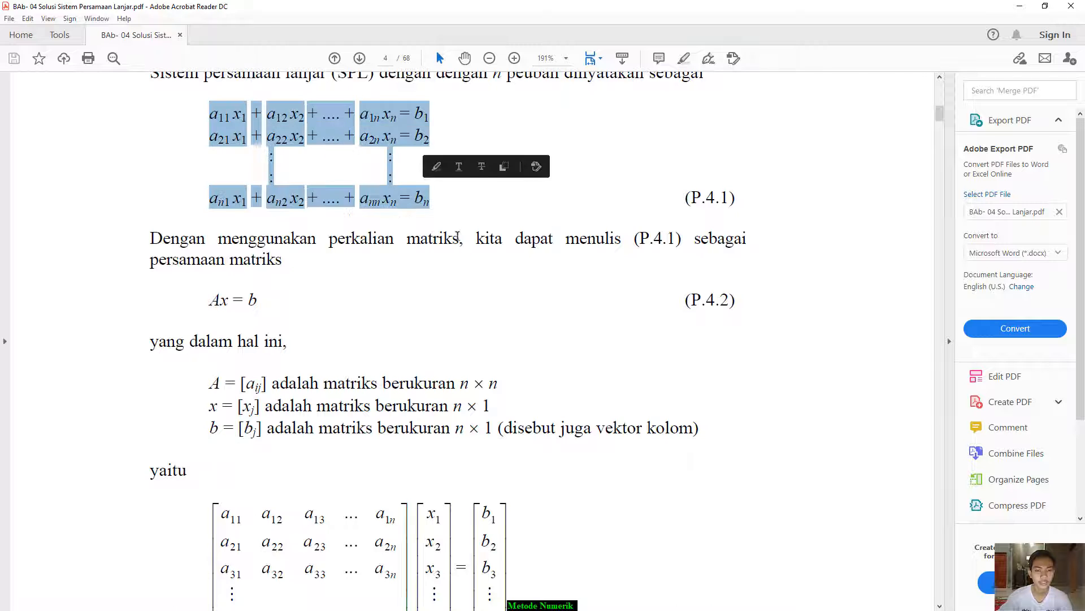
{"action": "scroll", "coordinate": [442, 326], "scroll_direction": "down", "scroll_amount": 6}
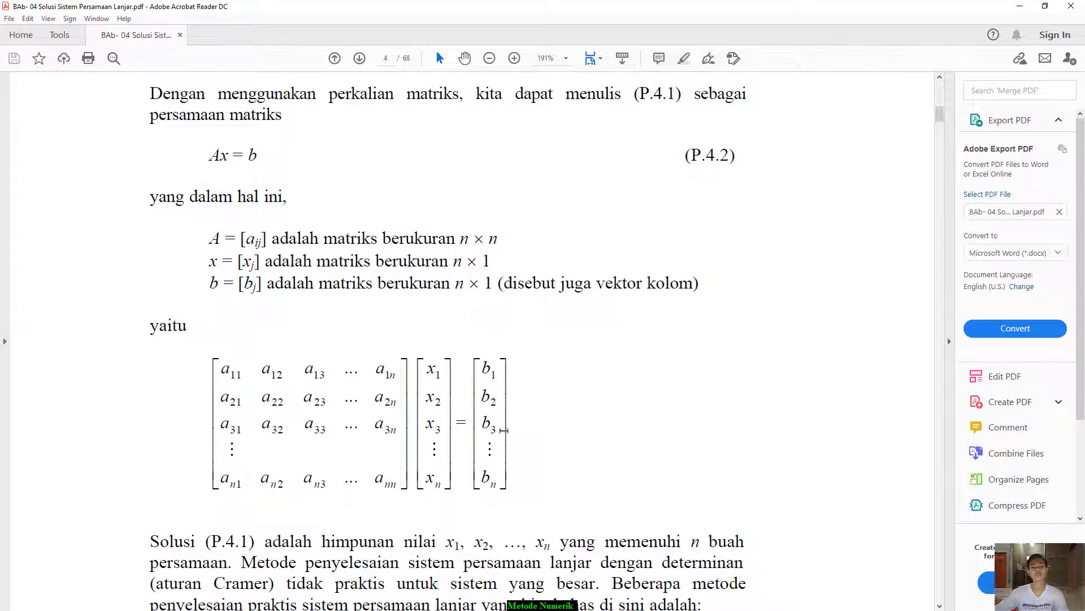
{"action": "scroll", "coordinate": [492, 475], "scroll_direction": "down", "scroll_amount": 3}
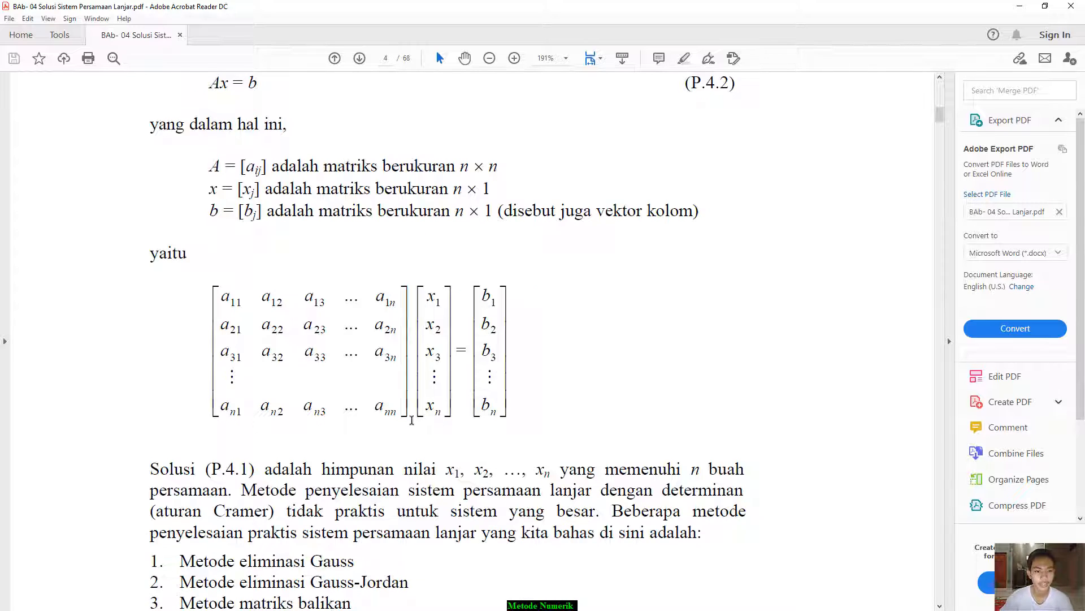
{"action": "scroll", "coordinate": [401, 423], "scroll_direction": "down", "scroll_amount": 3}
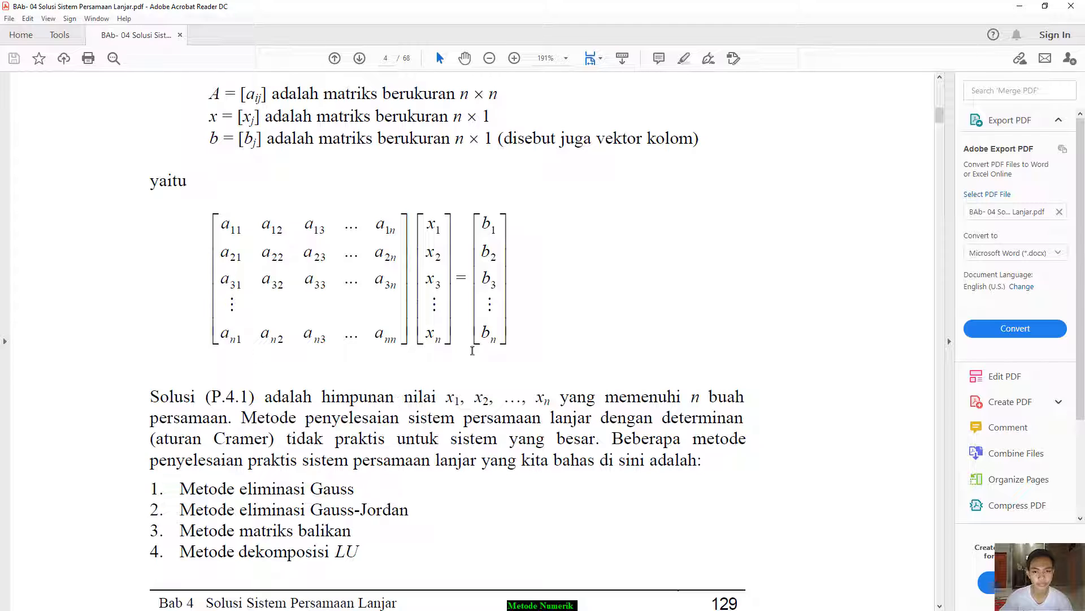
{"action": "scroll", "coordinate": [472, 350], "scroll_direction": "up", "scroll_amount": 11}
{"action": "scroll", "coordinate": [464, 373], "scroll_direction": "down", "scroll_amount": 14}
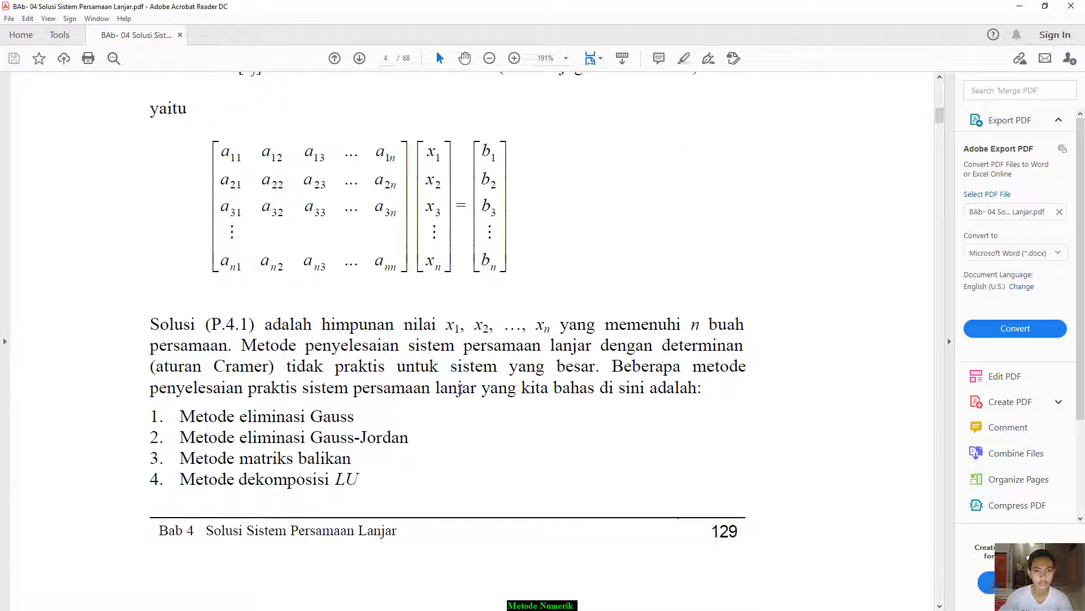
- Skim section 4.2 on Gauss elimination, from the upper triangular matrix through Program 4.1 to the worked example Contoh 4.1
{"action": "scroll", "coordinate": [458, 390], "scroll_direction": "down", "scroll_amount": 20}
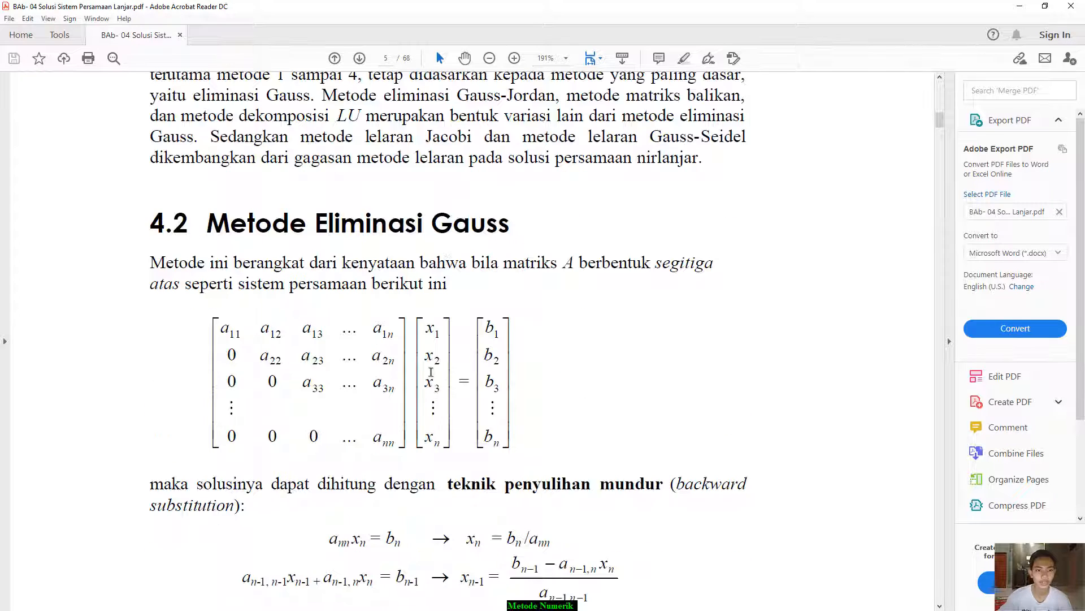
{"action": "scroll", "coordinate": [438, 357], "scroll_direction": "down", "scroll_amount": 12}
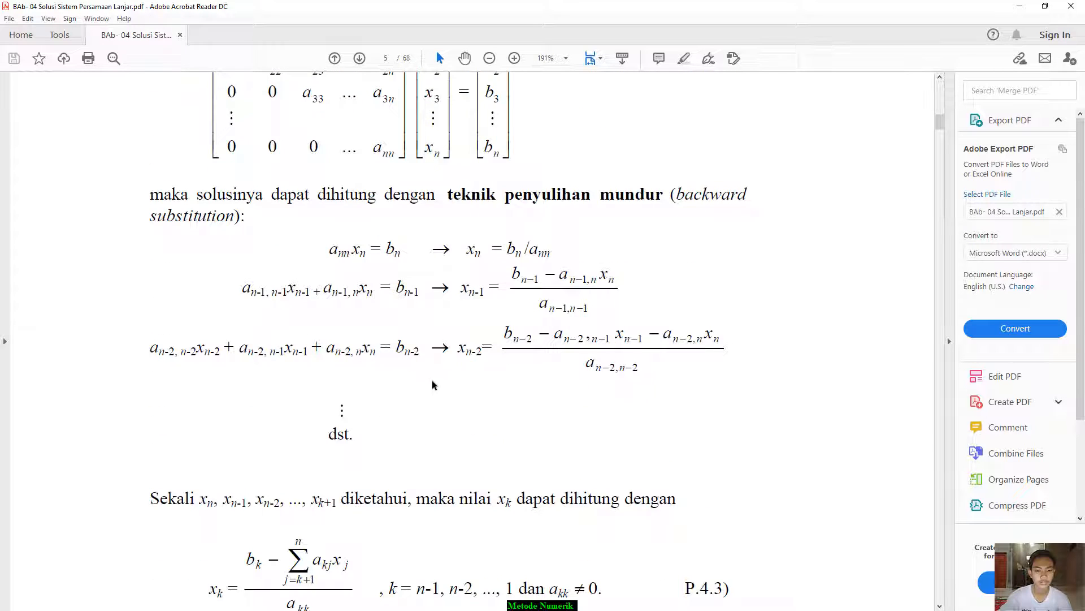
{"action": "scroll", "coordinate": [432, 379], "scroll_direction": "down", "scroll_amount": 15}
{"action": "scroll", "coordinate": [432, 380], "scroll_direction": "up", "scroll_amount": 15}
{"action": "scroll", "coordinate": [429, 378], "scroll_direction": "up", "scroll_amount": 8}
{"action": "scroll", "coordinate": [419, 385], "scroll_direction": "down", "scroll_amount": 11}
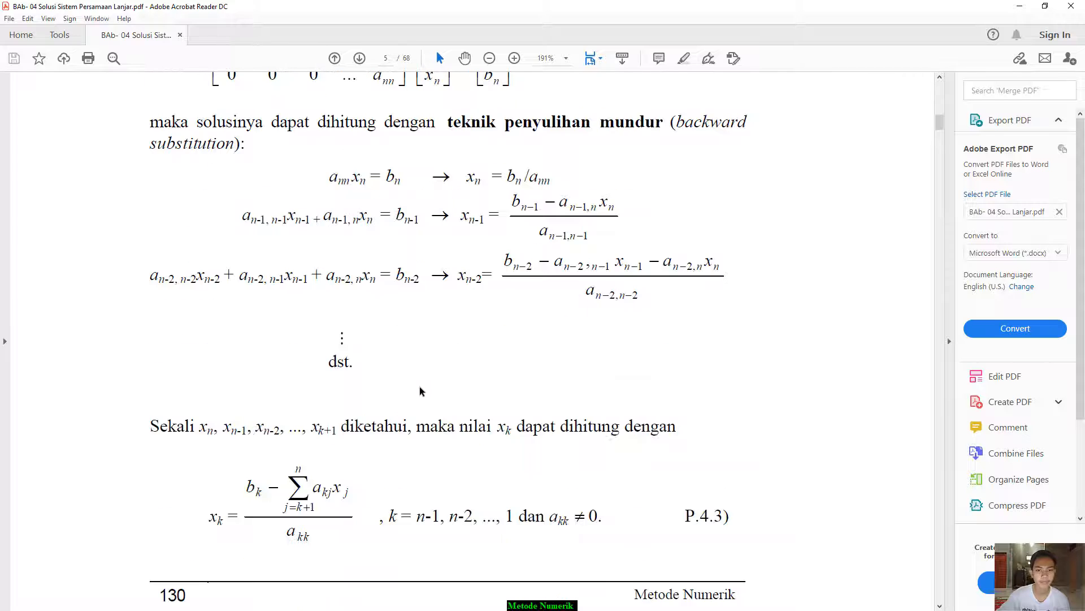
{"action": "scroll", "coordinate": [419, 385], "scroll_direction": "down", "scroll_amount": 20}
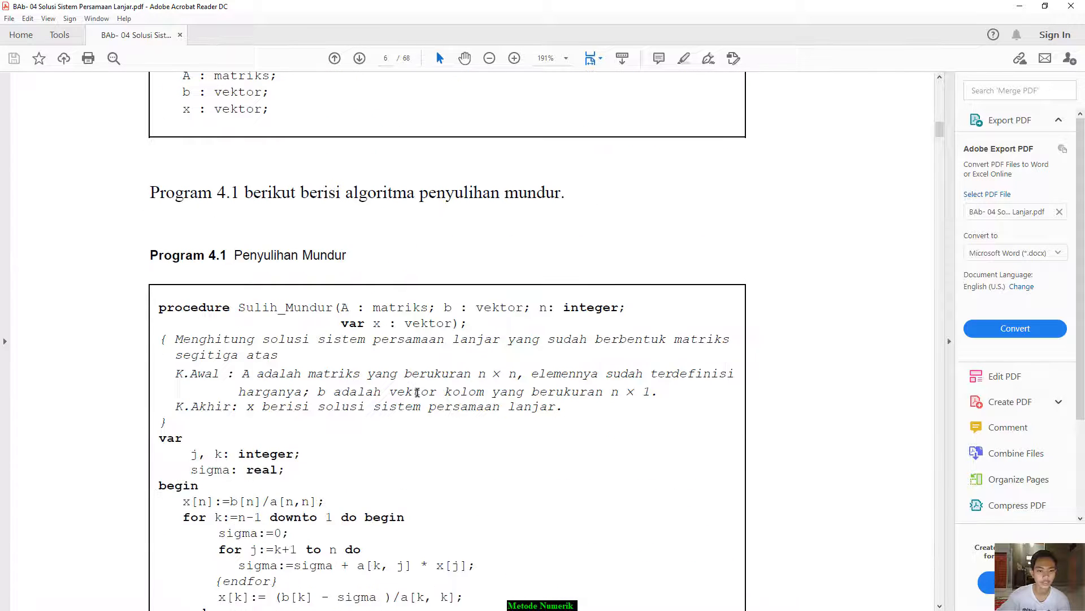
{"action": "scroll", "coordinate": [416, 392], "scroll_direction": "down", "scroll_amount": 20}
{"action": "scroll", "coordinate": [411, 401], "scroll_direction": "down", "scroll_amount": 3}
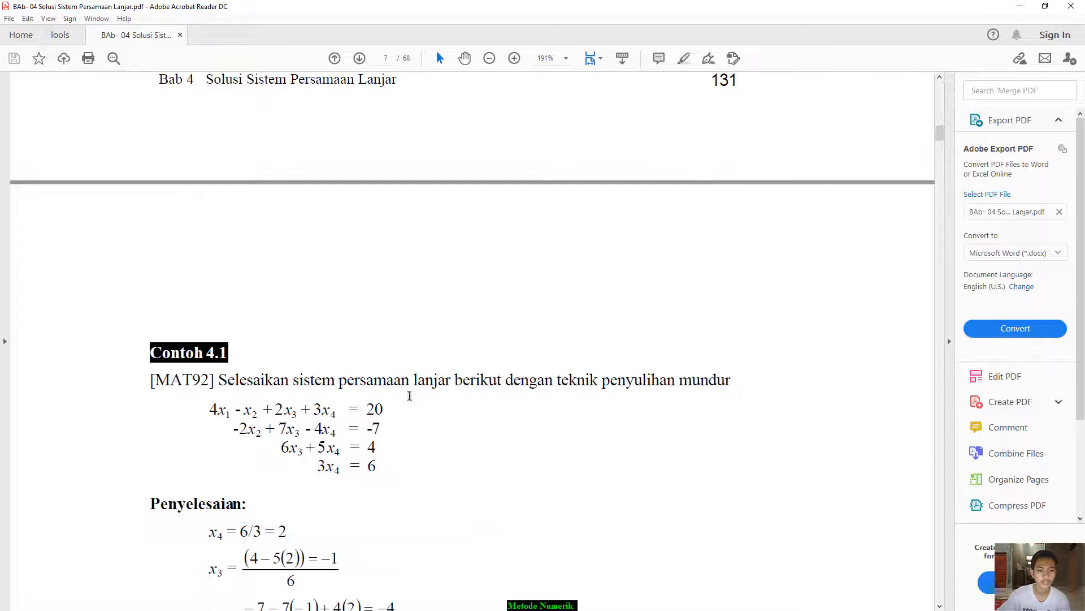
{"action": "scroll", "coordinate": [409, 396], "scroll_direction": "down", "scroll_amount": 5}
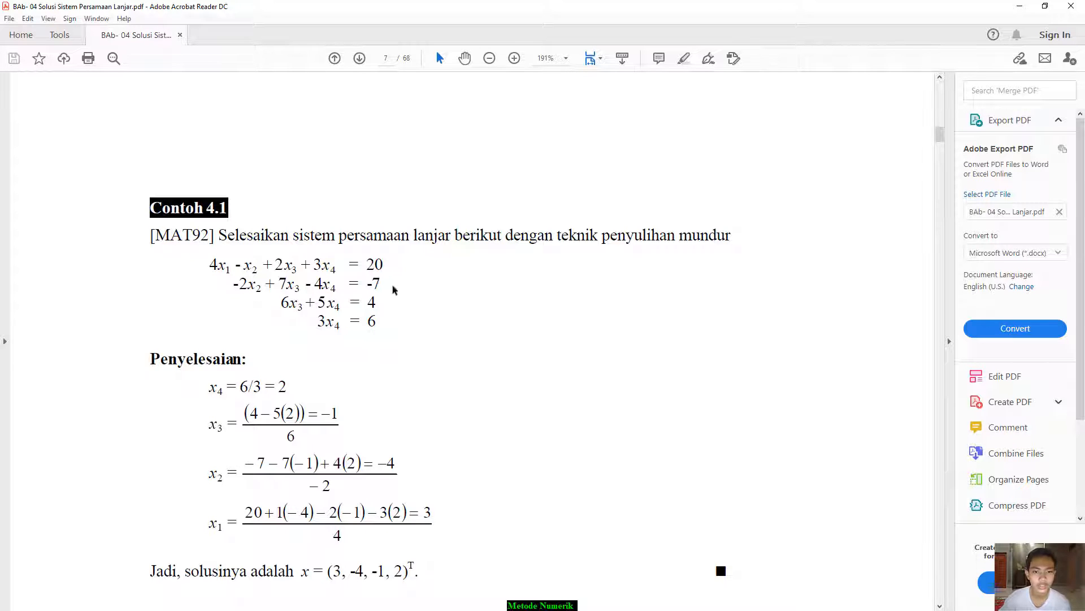
- Return to the start of section 4.2 and read the backward substitution formulas up to equation P.4.3 and its nonzero-diagonal condition
{"action": "scroll", "coordinate": [463, 299], "scroll_direction": "up", "scroll_amount": 20}
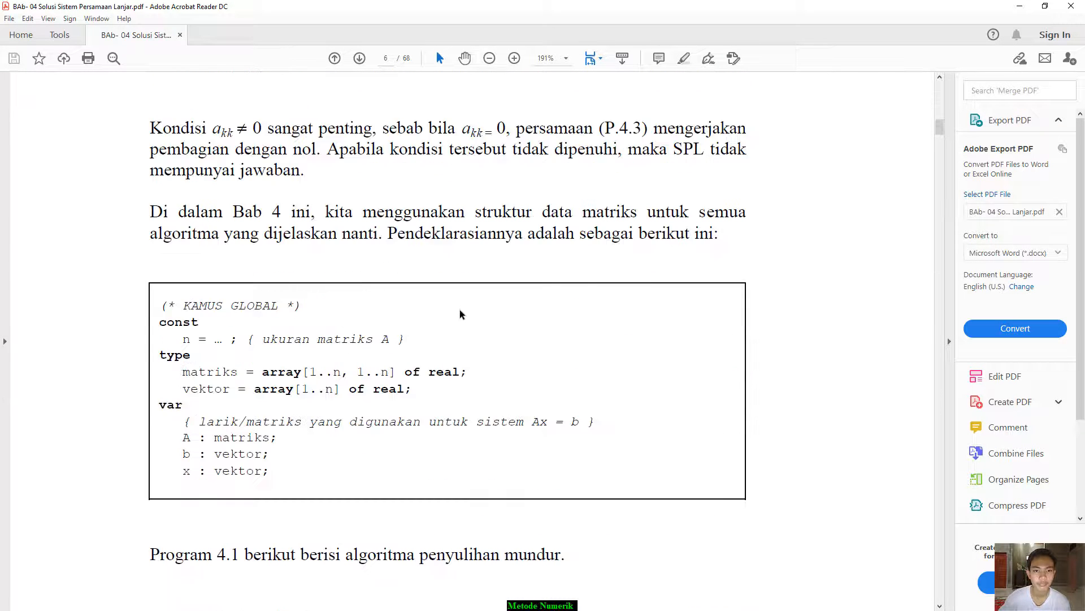
{"action": "scroll", "coordinate": [460, 311], "scroll_direction": "up", "scroll_amount": 20}
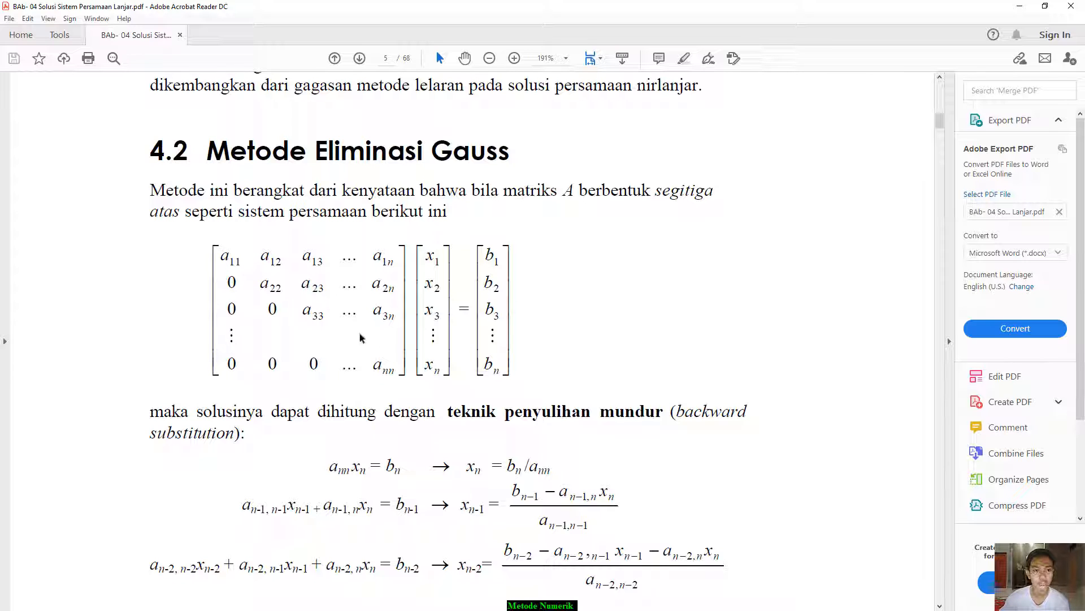
{"action": "scroll", "coordinate": [352, 293], "scroll_direction": "down", "scroll_amount": 3}
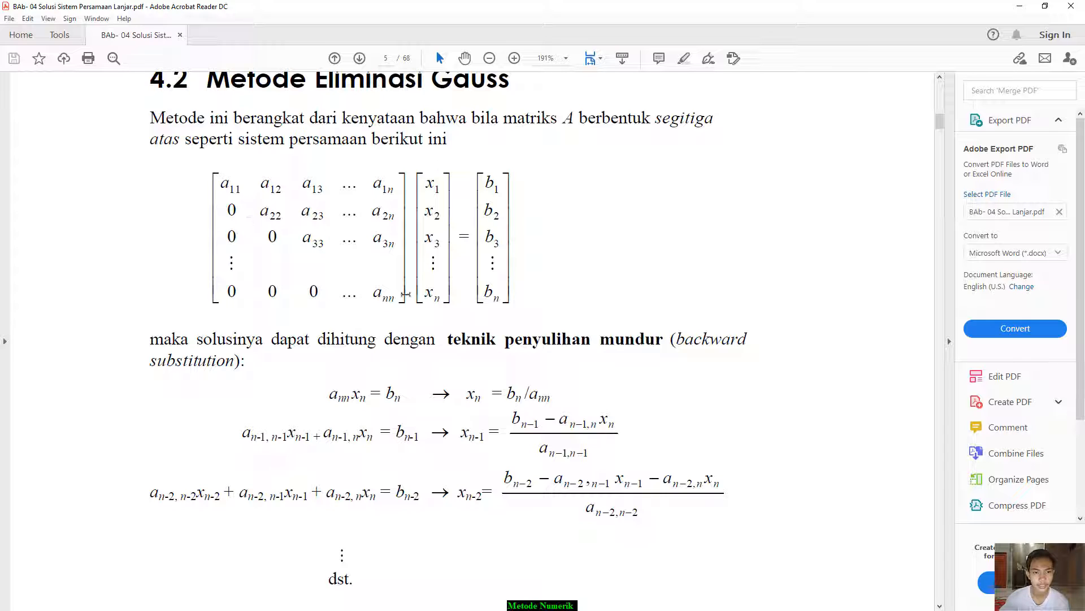
{"action": "scroll", "coordinate": [473, 308], "scroll_direction": "down", "scroll_amount": 3}
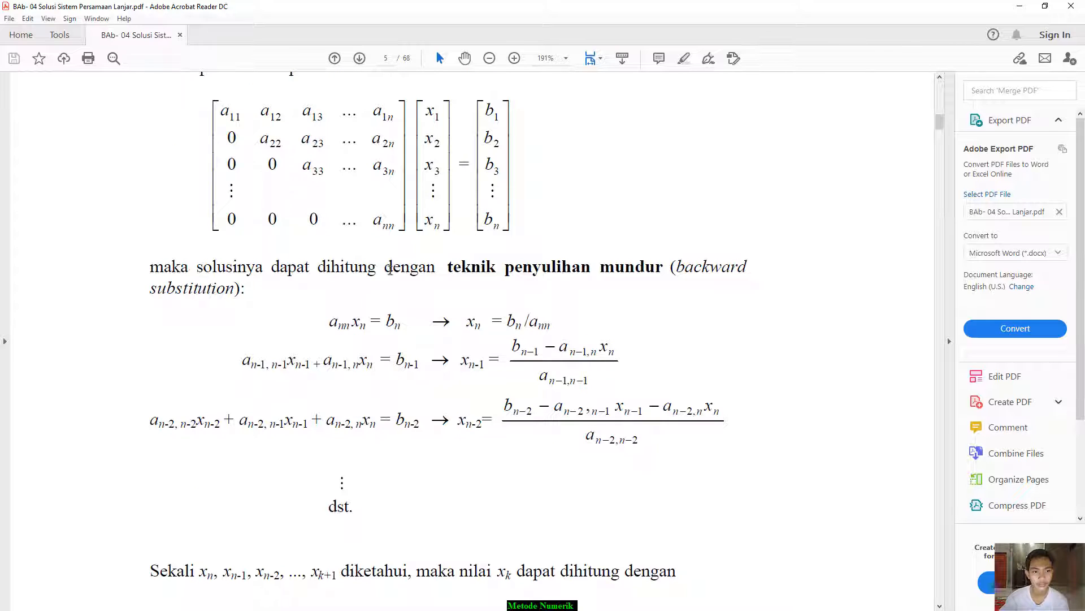
{"action": "scroll", "coordinate": [422, 328], "scroll_direction": "down", "scroll_amount": 2}
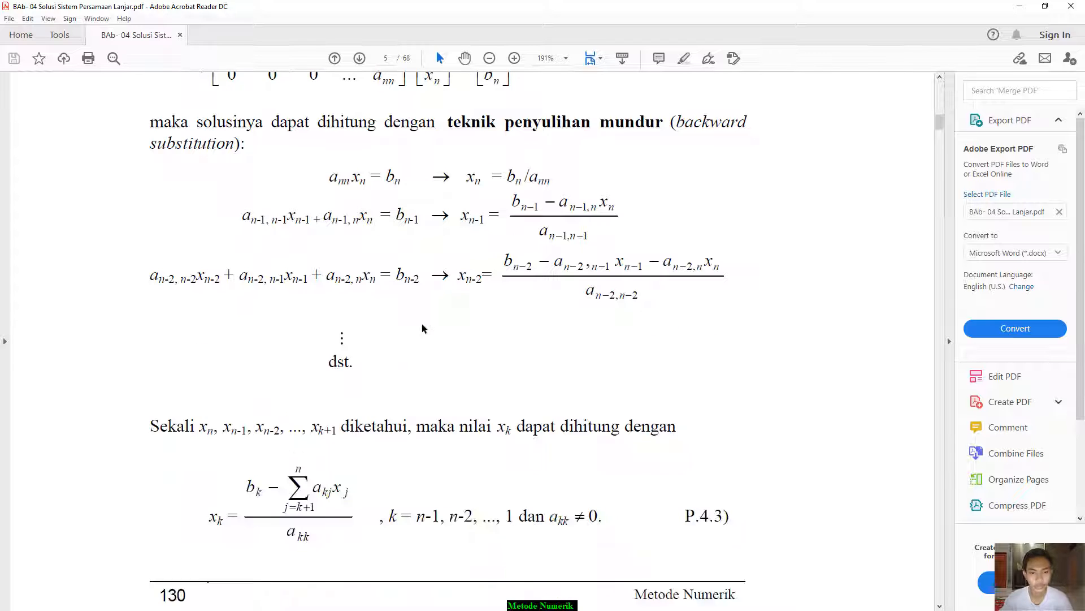
{"action": "scroll", "coordinate": [422, 328], "scroll_direction": "down", "scroll_amount": 1}
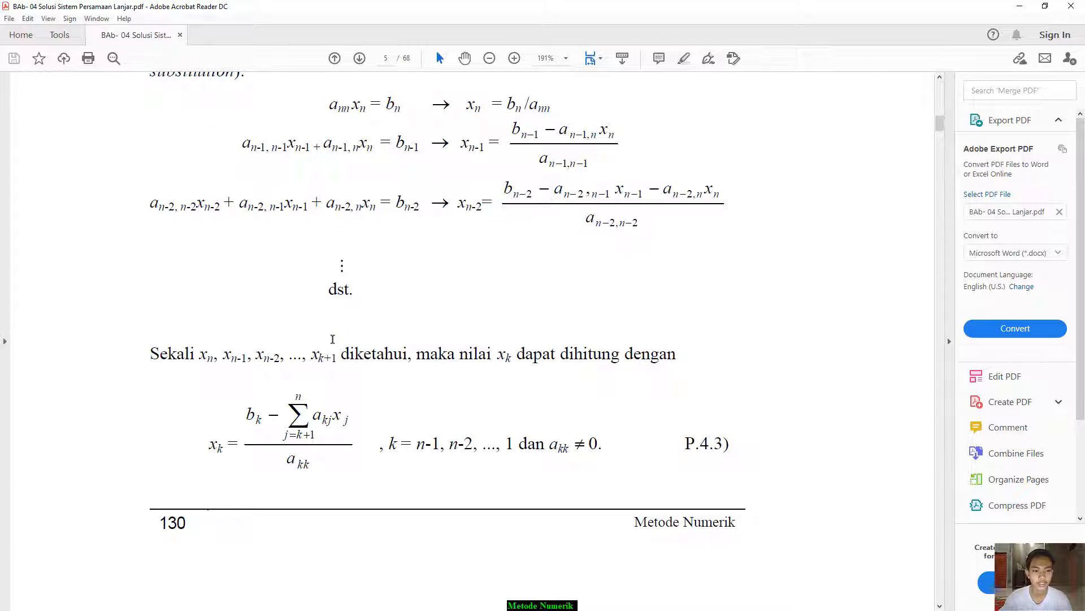
{"action": "scroll", "coordinate": [332, 338], "scroll_direction": "down", "scroll_amount": 2}
{"action": "scroll", "coordinate": [362, 384], "scroll_direction": "down", "scroll_amount": 3}
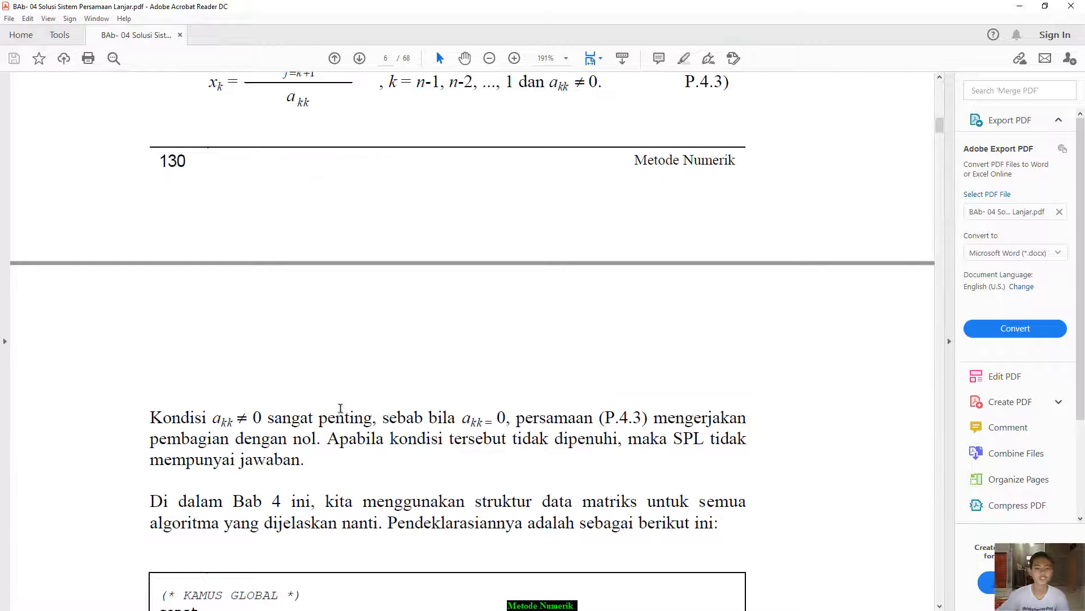
- Study Contoh 4.1, following the backward substitution solution from x4 to x1
{"action": "scroll", "coordinate": [341, 407], "scroll_direction": "down", "scroll_amount": 15}
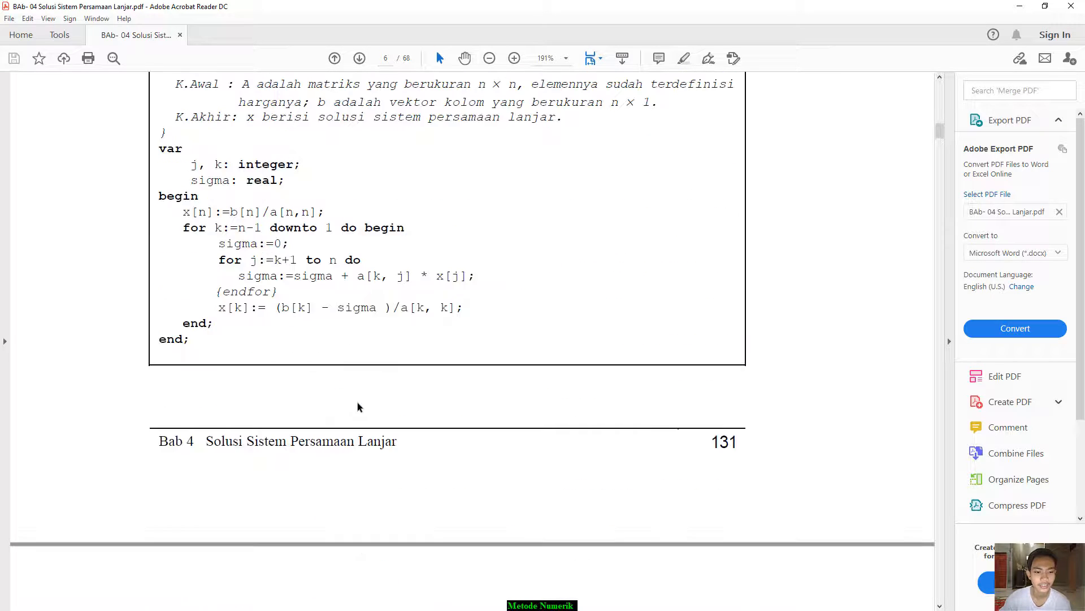
{"action": "scroll", "coordinate": [358, 406], "scroll_direction": "down", "scroll_amount": 8}
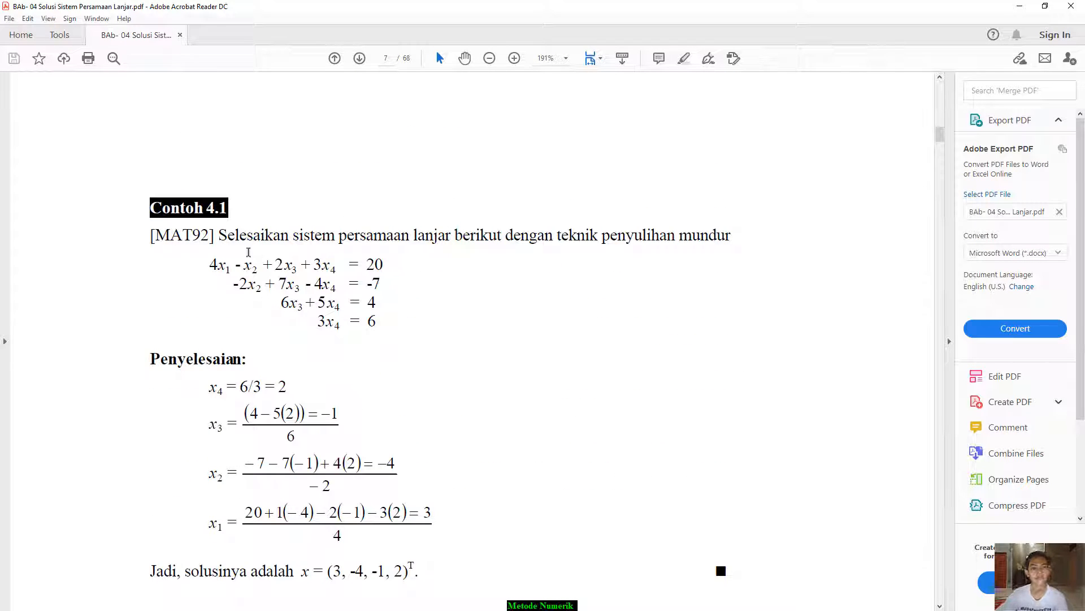
{"action": "scroll", "coordinate": [401, 261], "scroll_direction": "down", "scroll_amount": 1}
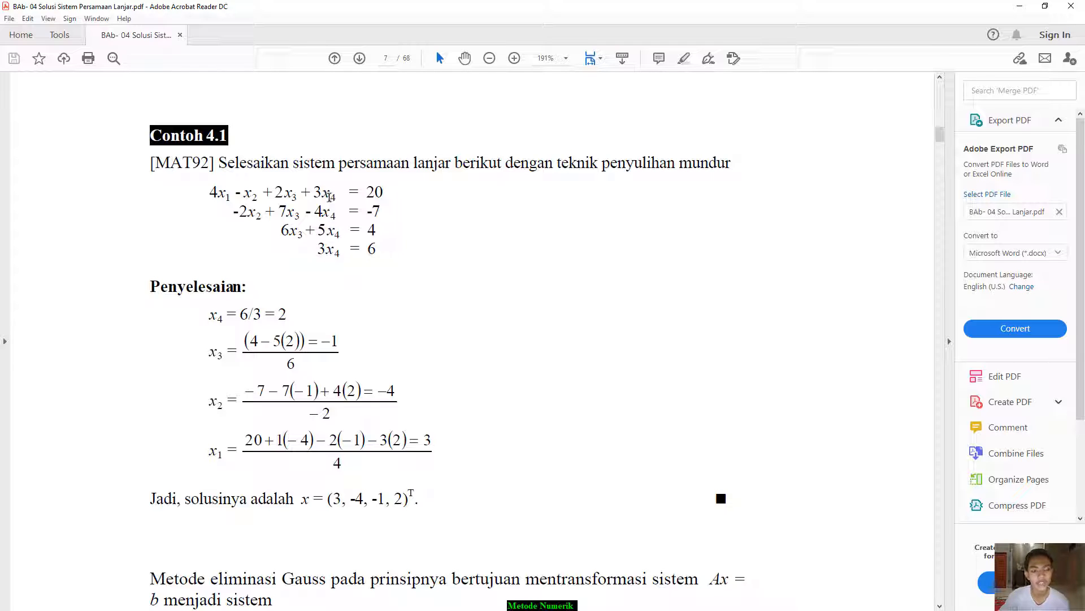
{"action": "scroll", "coordinate": [317, 237], "scroll_direction": "down", "scroll_amount": 1}
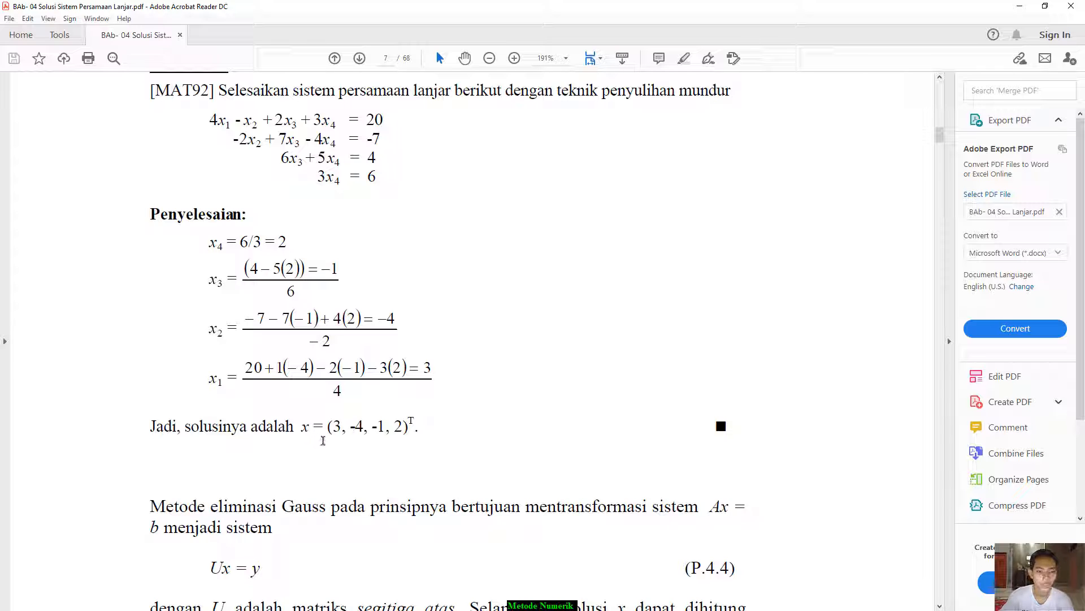
- Review the Contoh 4.1 solution vector and compare the example with the upper triangular system at the start of section 4.2
{"action": "scroll", "coordinate": [320, 438], "scroll_direction": "down", "scroll_amount": 2}
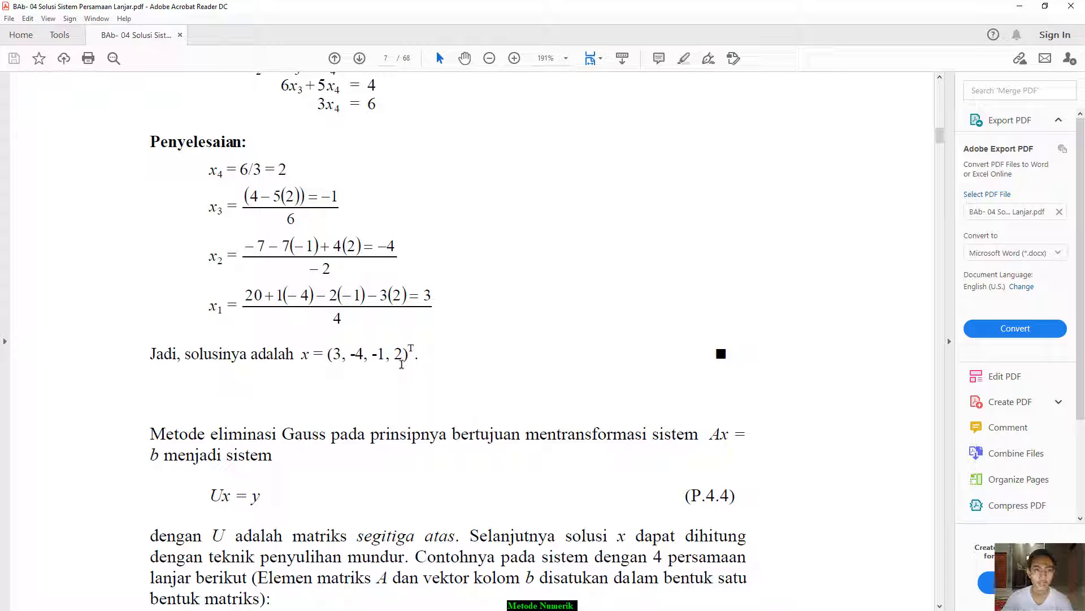
{"action": "scroll", "coordinate": [401, 357], "scroll_direction": "up", "scroll_amount": 3}
{"action": "scroll", "coordinate": [401, 368], "scroll_direction": "down", "scroll_amount": 2}
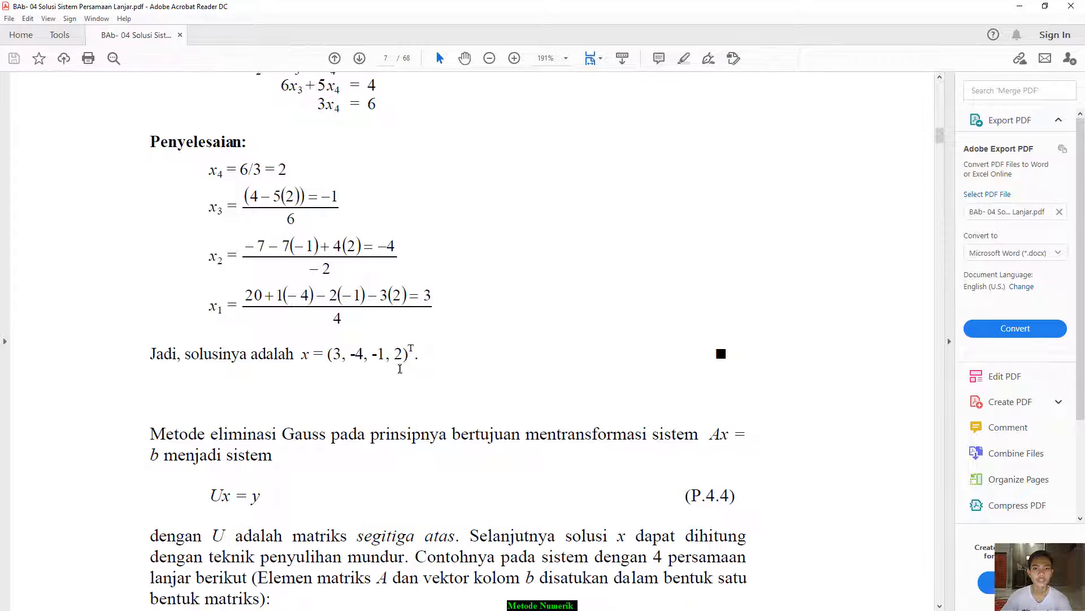
{"action": "scroll", "coordinate": [334, 368], "scroll_direction": "up", "scroll_amount": 2}
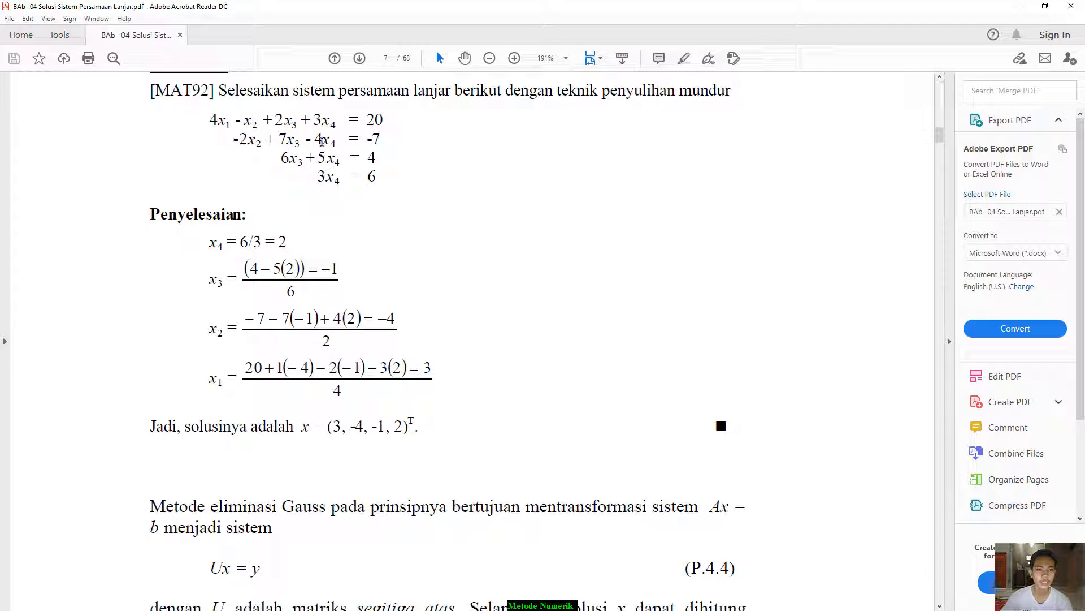
{"action": "scroll", "coordinate": [322, 212], "scroll_direction": "up", "scroll_amount": 4}
{"action": "scroll", "coordinate": [227, 334], "scroll_direction": "down", "scroll_amount": 2}
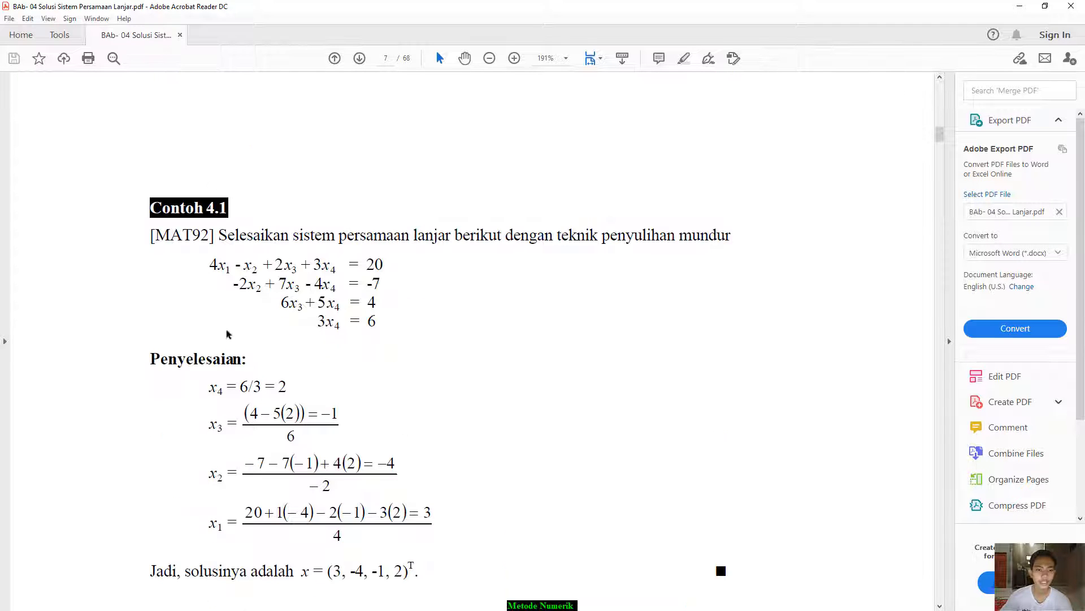
{"action": "scroll", "coordinate": [332, 334], "scroll_direction": "up", "scroll_amount": 10}
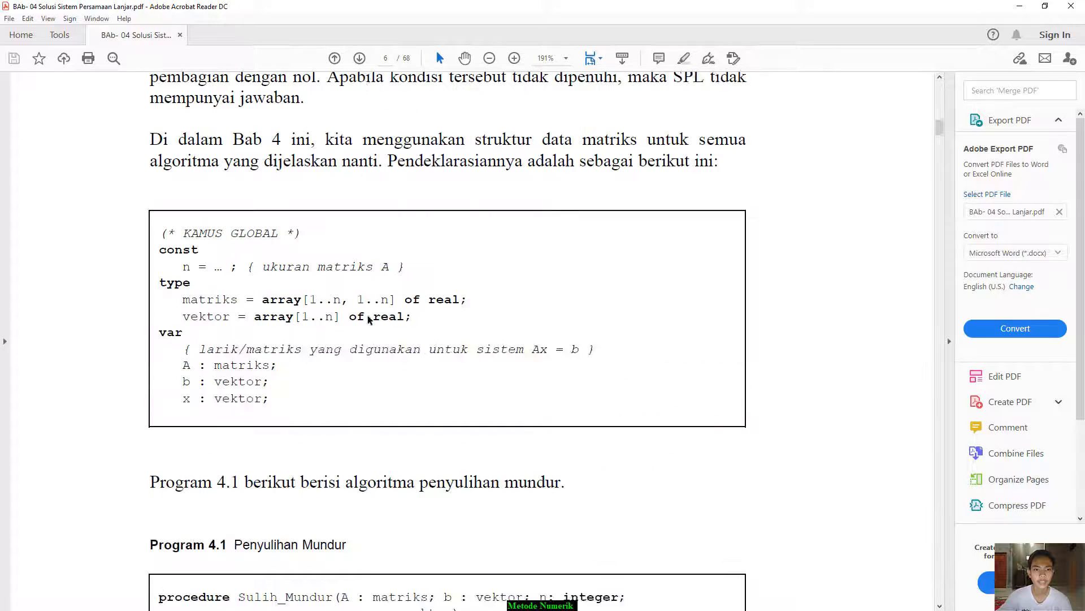
{"action": "scroll", "coordinate": [368, 320], "scroll_direction": "up", "scroll_amount": 12}
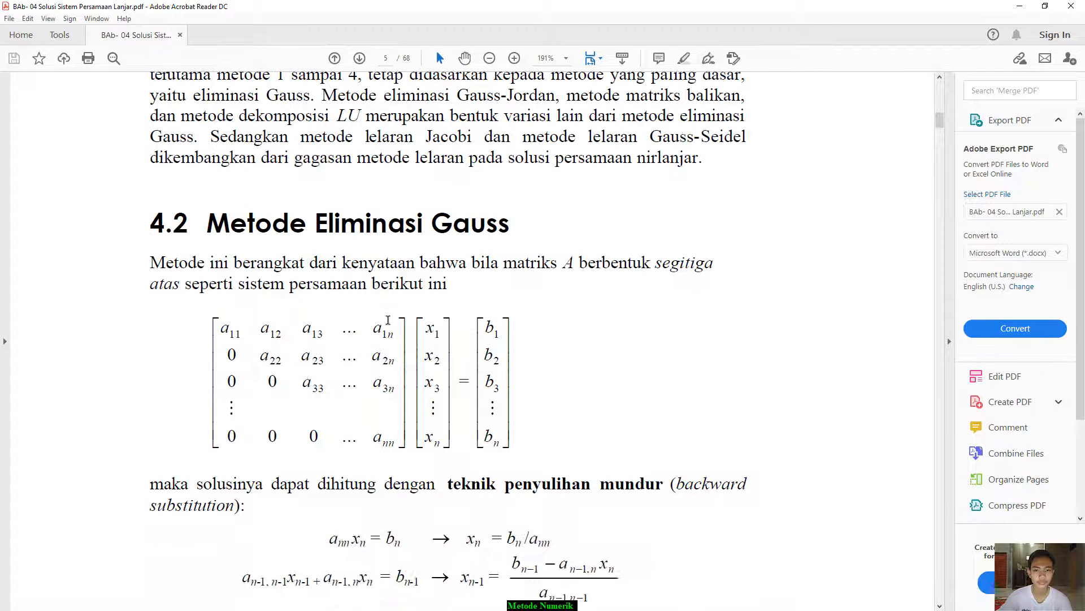
{"action": "scroll", "coordinate": [270, 346], "scroll_direction": "down", "scroll_amount": 1}
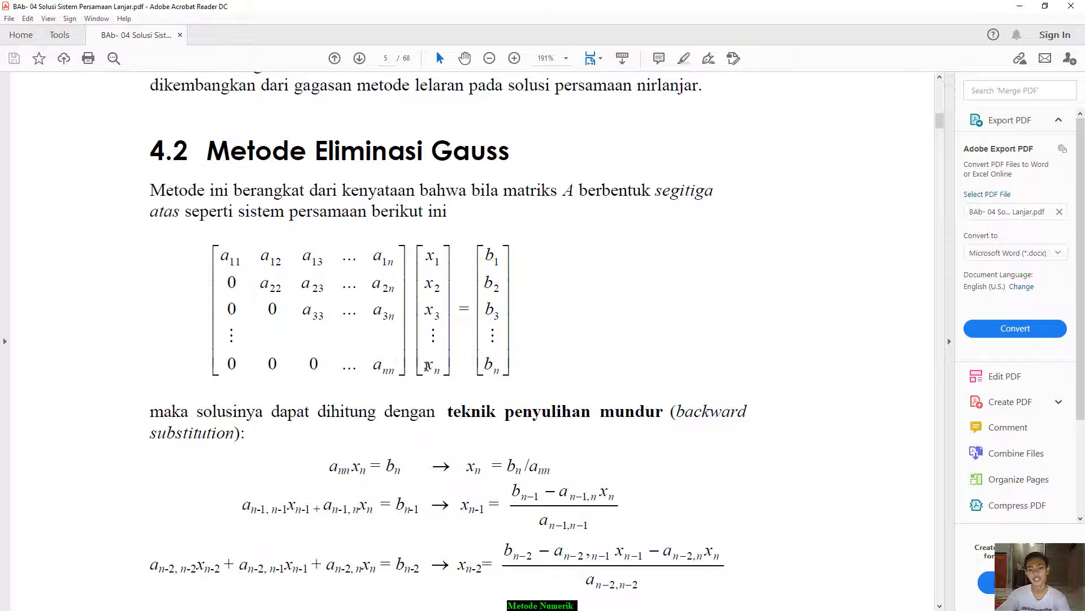
- Skim from the backward substitution algorithm to the transformation of [A, b] into [U, y], returning to Contoh 4.1
{"action": "scroll", "coordinate": [424, 368], "scroll_direction": "down", "scroll_amount": 9}
{"action": "scroll", "coordinate": [429, 371], "scroll_direction": "down", "scroll_amount": 12}
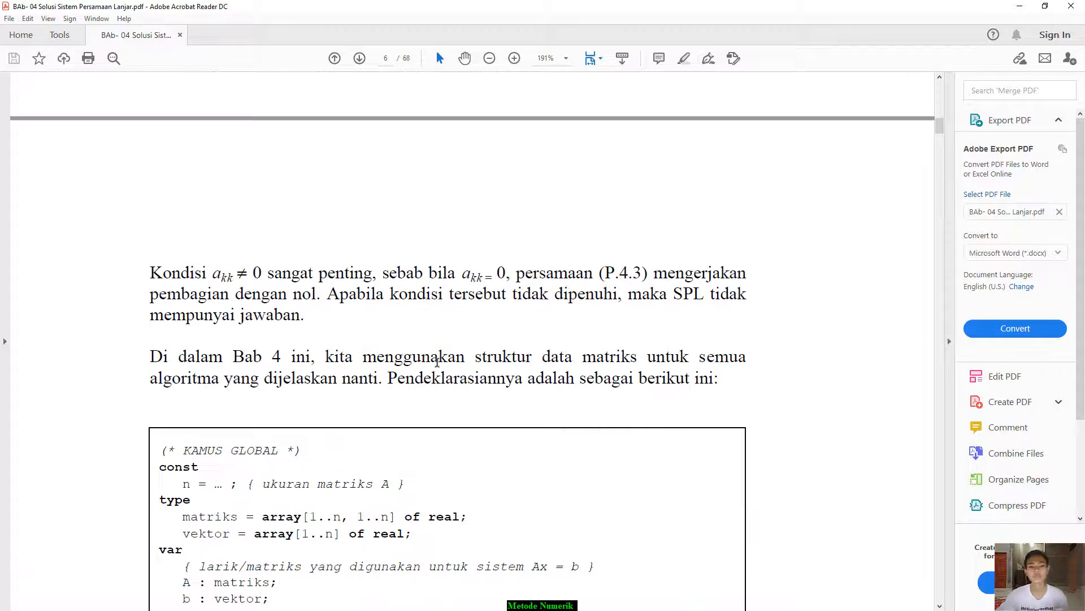
{"action": "scroll", "coordinate": [453, 467], "scroll_direction": "down", "scroll_amount": 20}
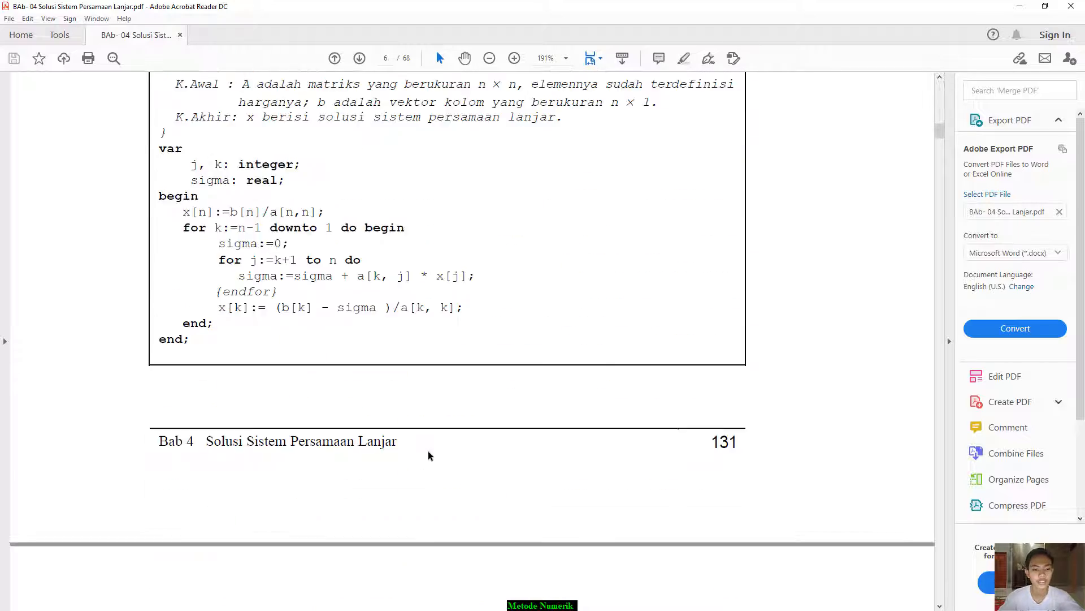
{"action": "scroll", "coordinate": [403, 423], "scroll_direction": "down", "scroll_amount": 15}
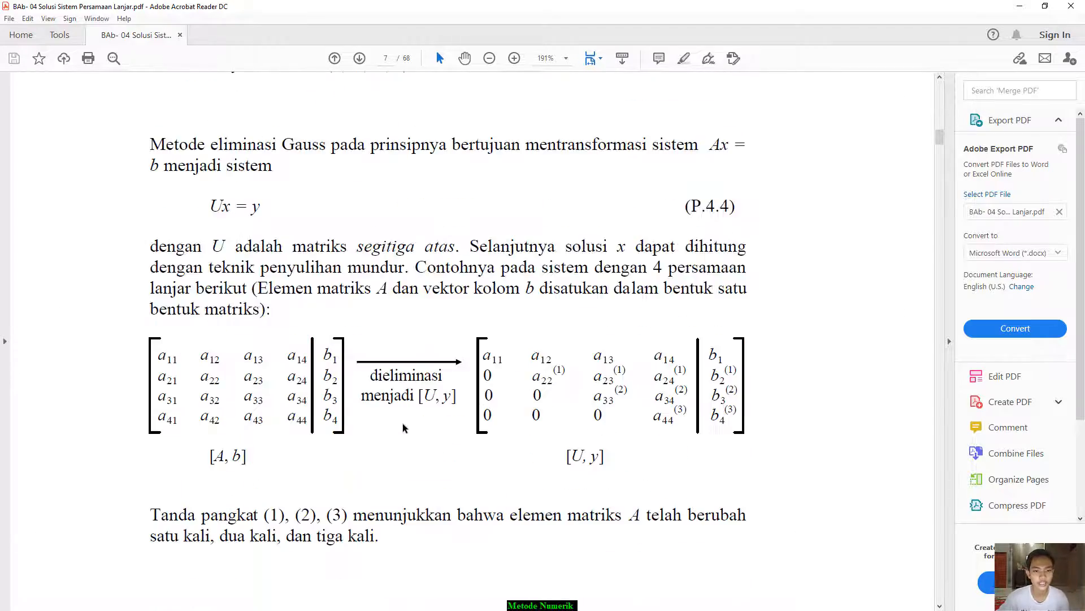
{"action": "scroll", "coordinate": [397, 418], "scroll_direction": "up", "scroll_amount": 3}
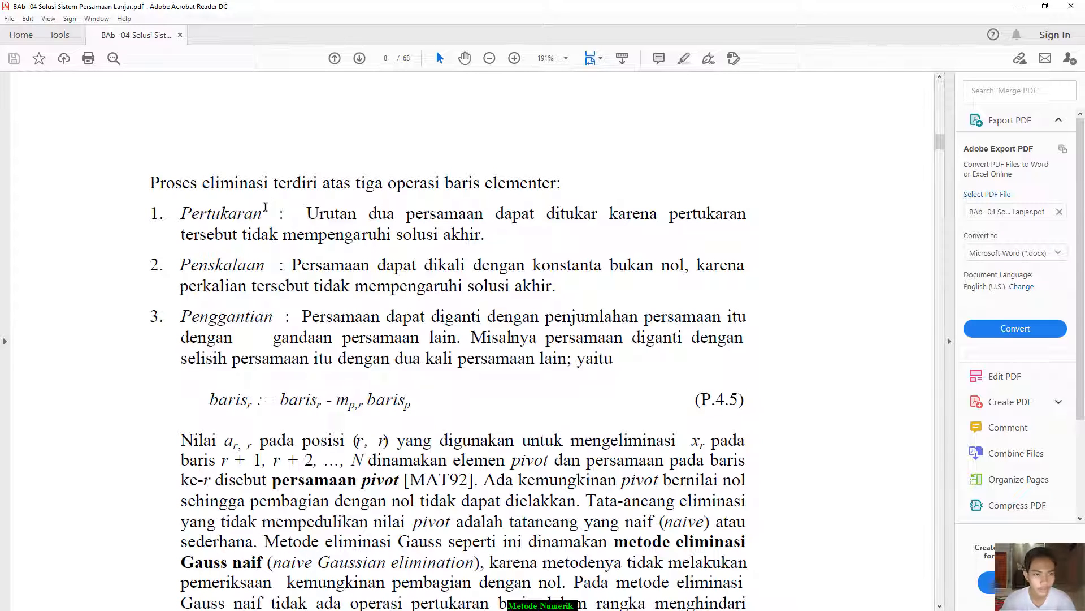
{"action": "scroll", "coordinate": [252, 232], "scroll_direction": "up", "scroll_amount": 3}
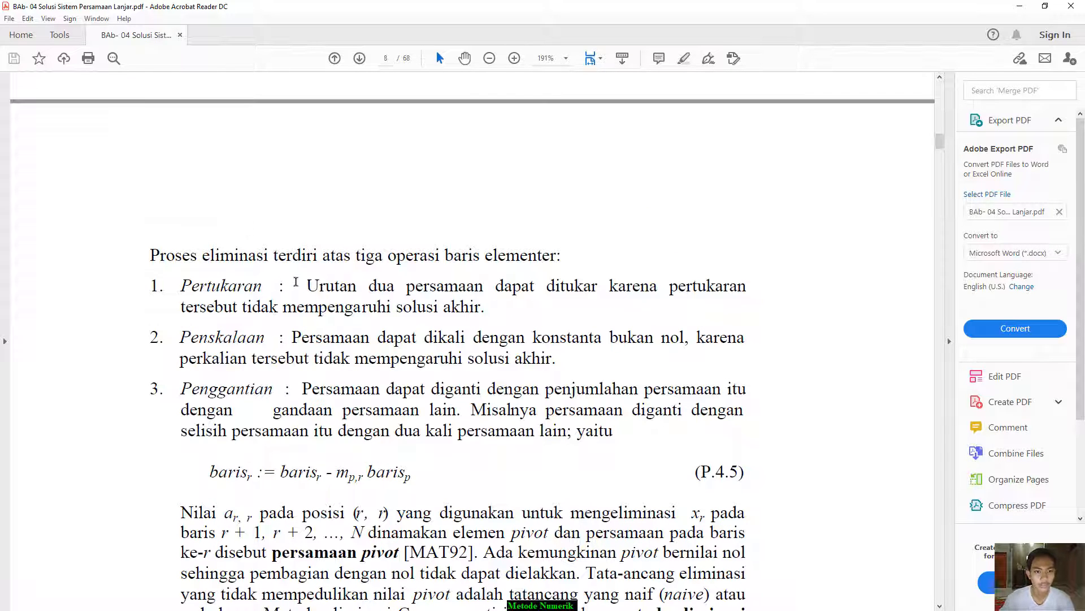
{"action": "scroll", "coordinate": [400, 287], "scroll_direction": "up", "scroll_amount": 15}
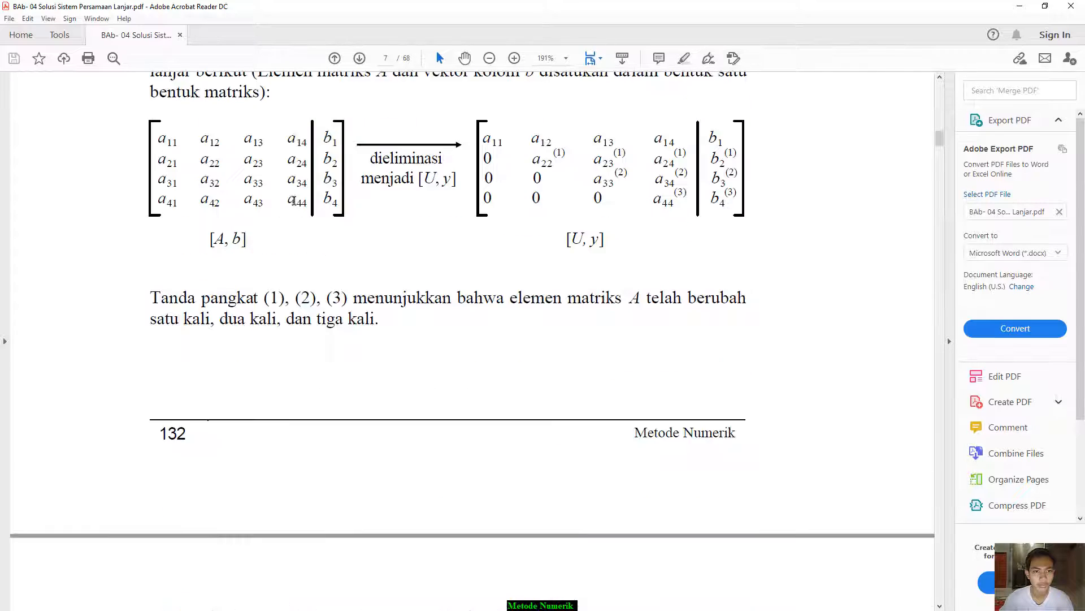
{"action": "scroll", "coordinate": [292, 201], "scroll_direction": "up", "scroll_amount": 20}
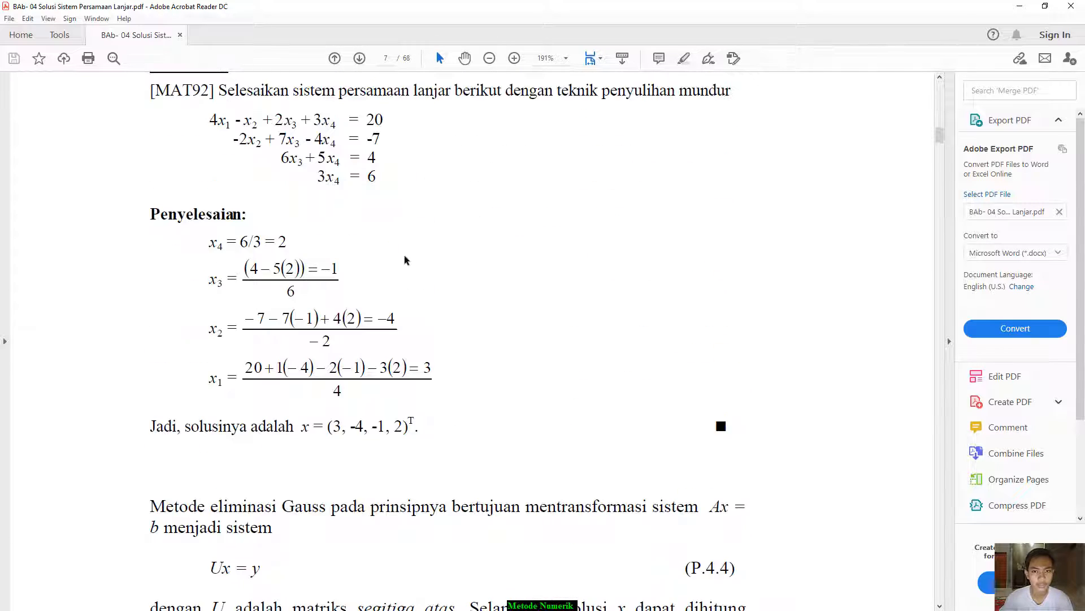
- Read the three elementary row operations, equation P.4.5 and the paragraph on pivots and naive Gauss elimination
{"action": "scroll", "coordinate": [404, 260], "scroll_direction": "down", "scroll_amount": 20}
{"action": "scroll", "coordinate": [326, 434], "scroll_direction": "down", "scroll_amount": 3}
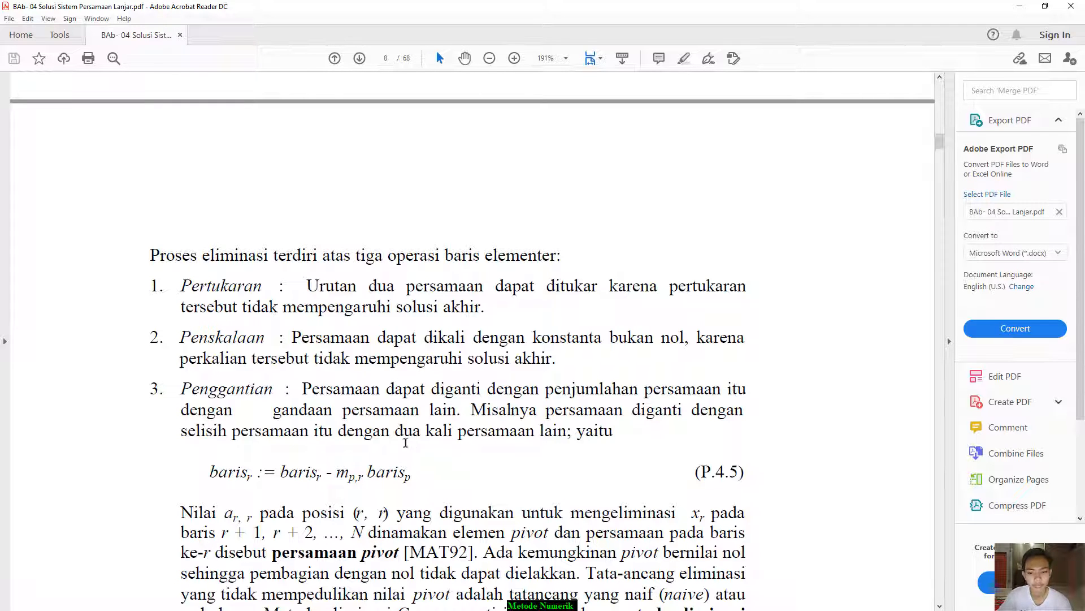
{"action": "scroll", "coordinate": [405, 443], "scroll_direction": "down", "scroll_amount": 2}
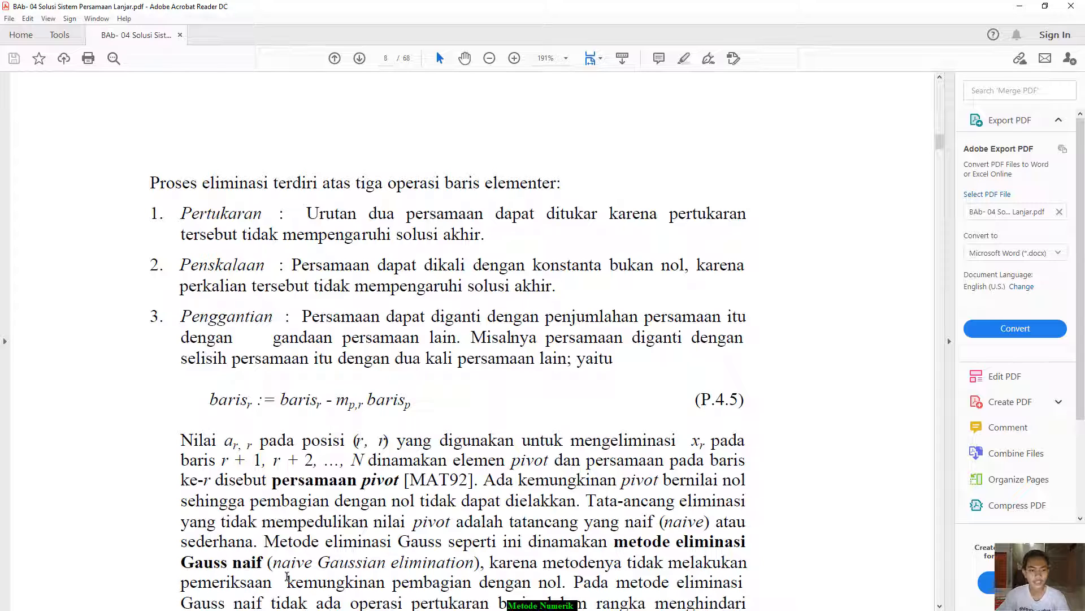
{"action": "scroll", "coordinate": [156, 299], "scroll_direction": "down", "scroll_amount": 2}
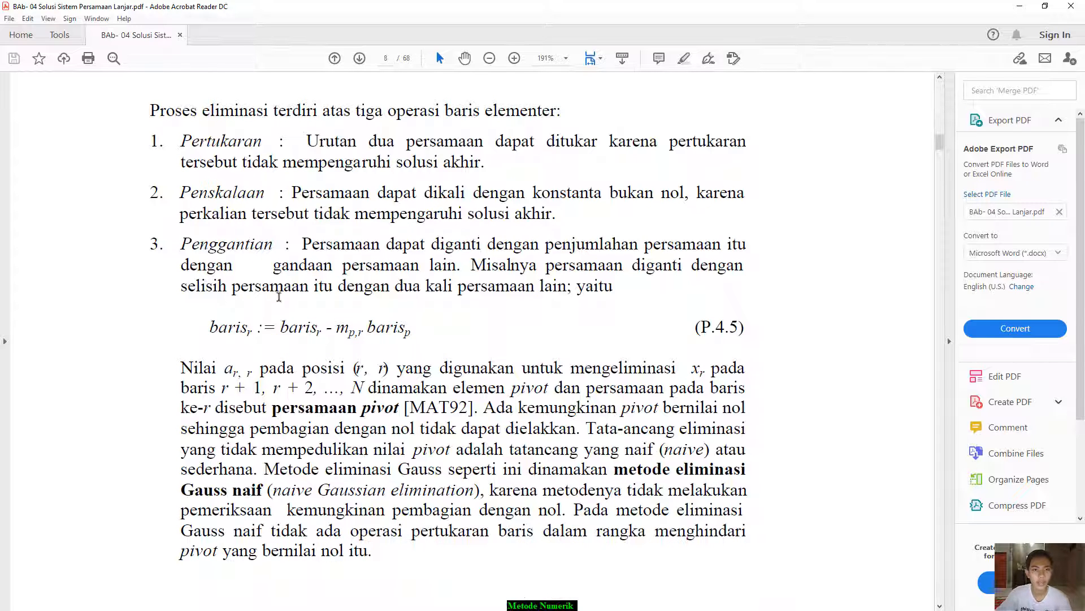
{"action": "scroll", "coordinate": [290, 443], "scroll_direction": "down", "scroll_amount": 2}
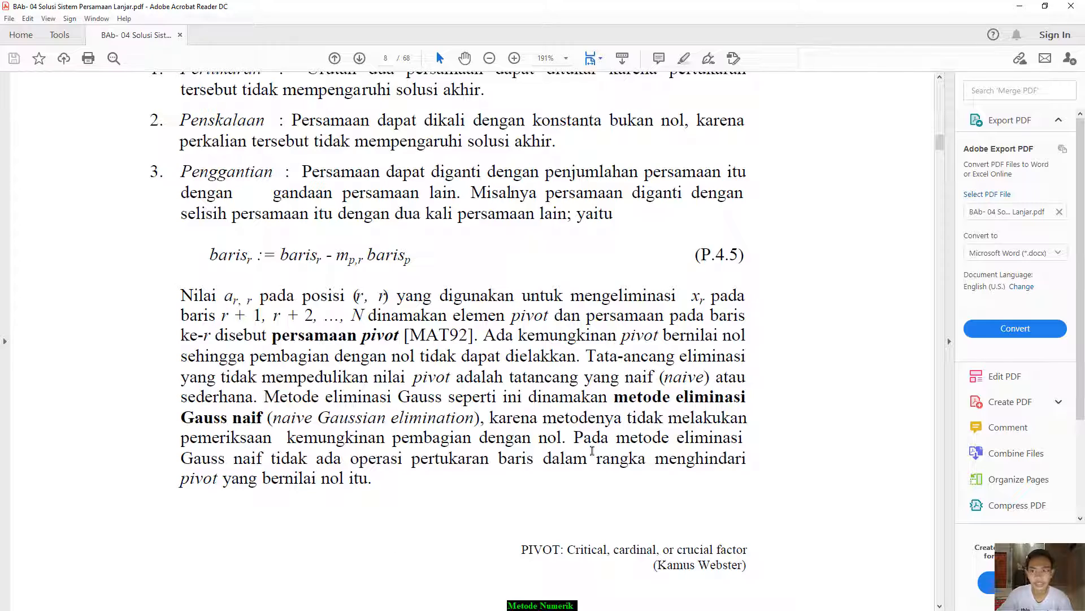
- Switch to the Book1 workbook in Excel and clear the existing elimination work from A9:P11
{"action": "left_click", "coordinate": [1019, 6]}
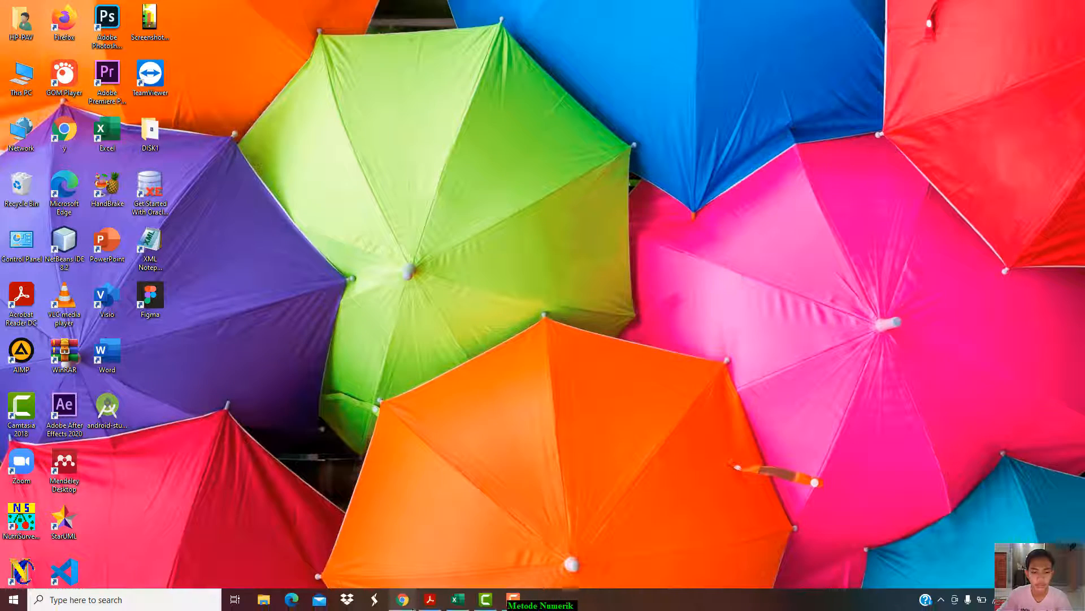
{"action": "left_click", "coordinate": [457, 599]}
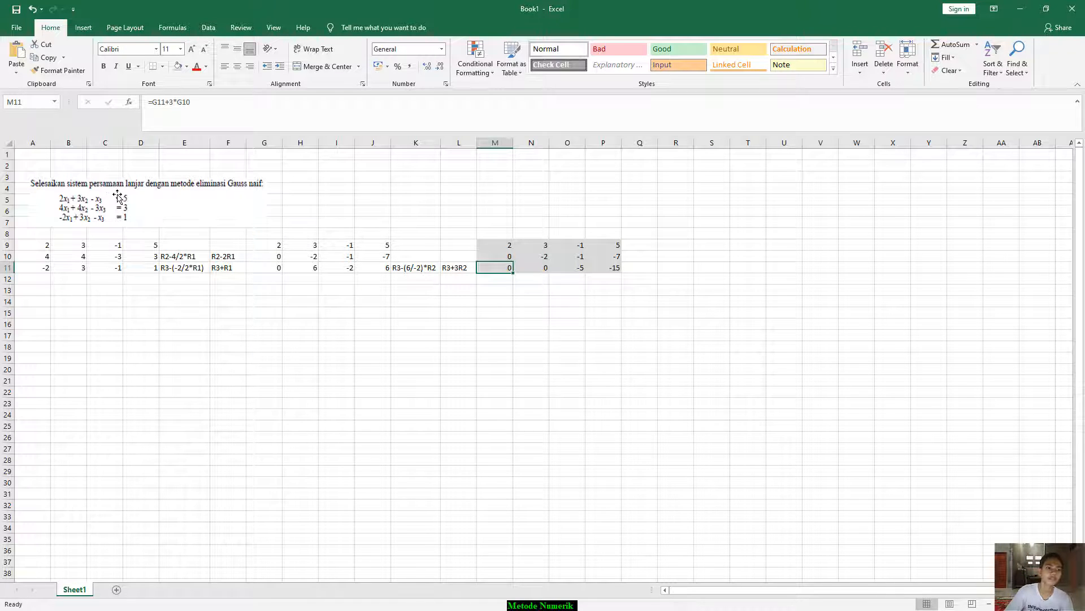
{"action": "scroll", "coordinate": [118, 195], "scroll_direction": "up", "scroll_amount": 3}
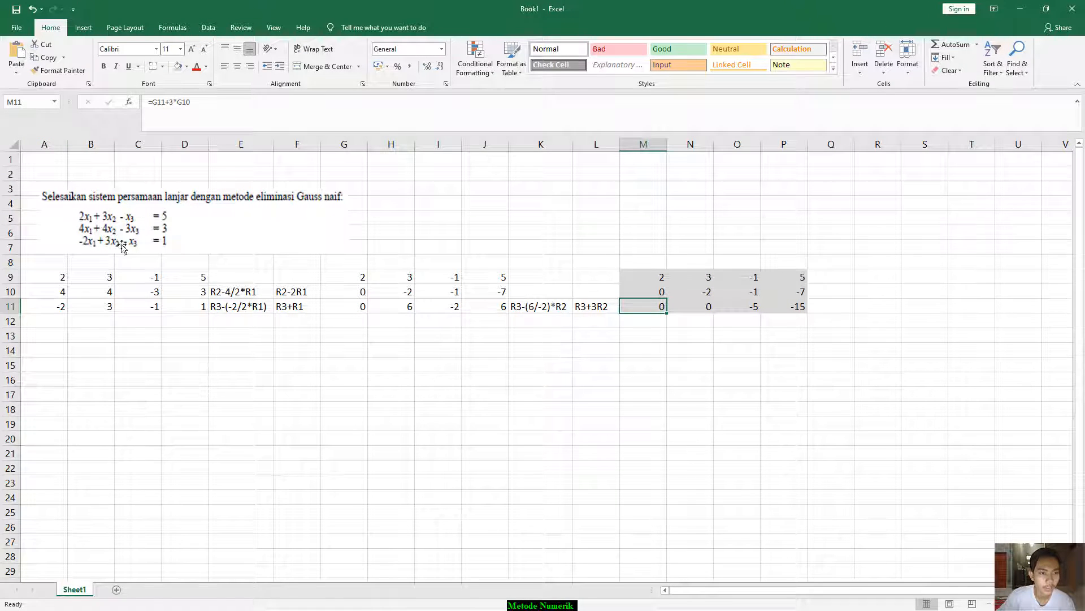
{"action": "left_click", "coordinate": [64, 279]}
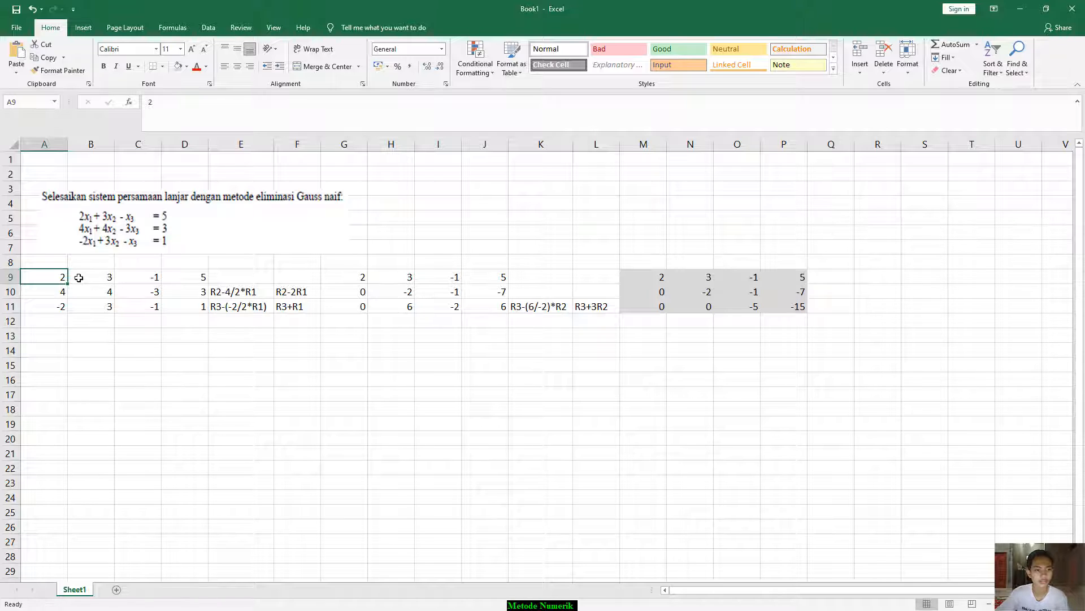
{"action": "left_click_drag", "start_coordinate": [61, 274], "coordinate": [792, 313]}
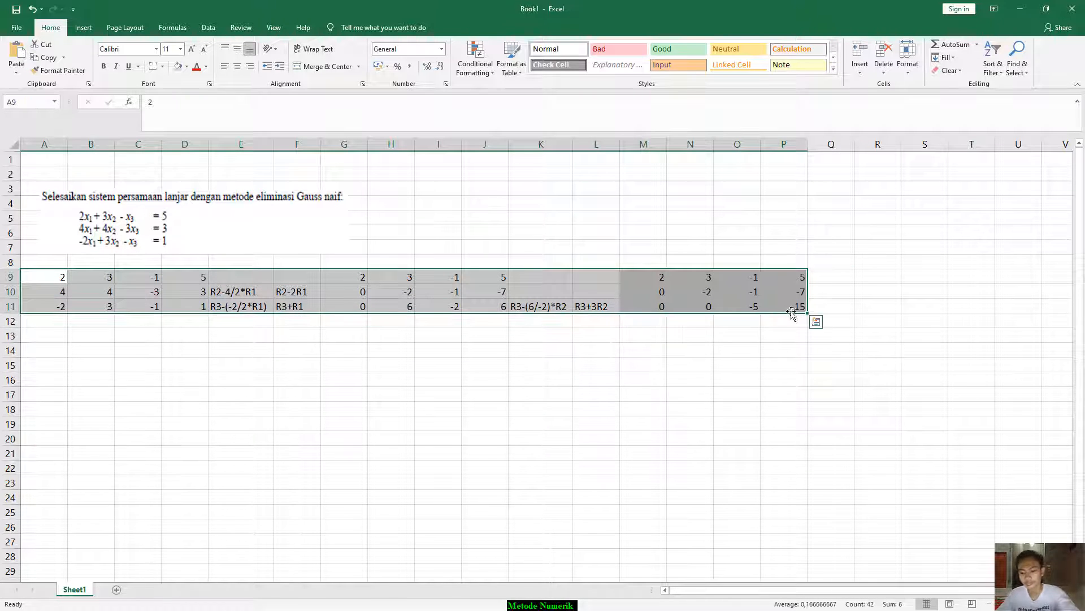
{"action": "key", "text": "Delete"}
- Enter the x1 coefficients 2, 4 and -2 in cells A9 to A11
{"action": "left_click", "coordinate": [53, 272]}
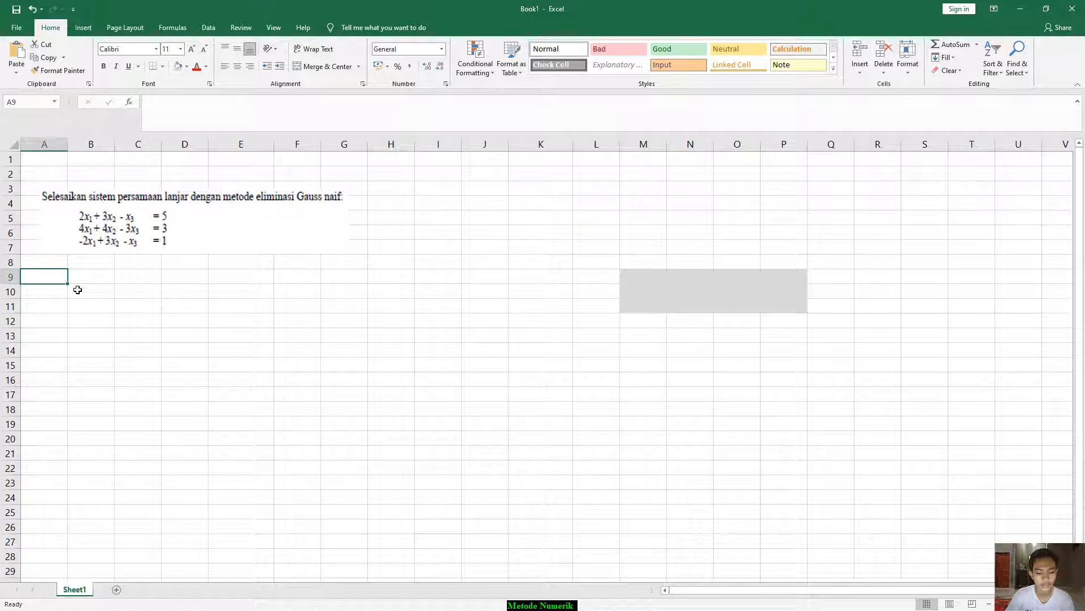
{"action": "type", "text": "2"}
{"action": "key", "text": "Return"}
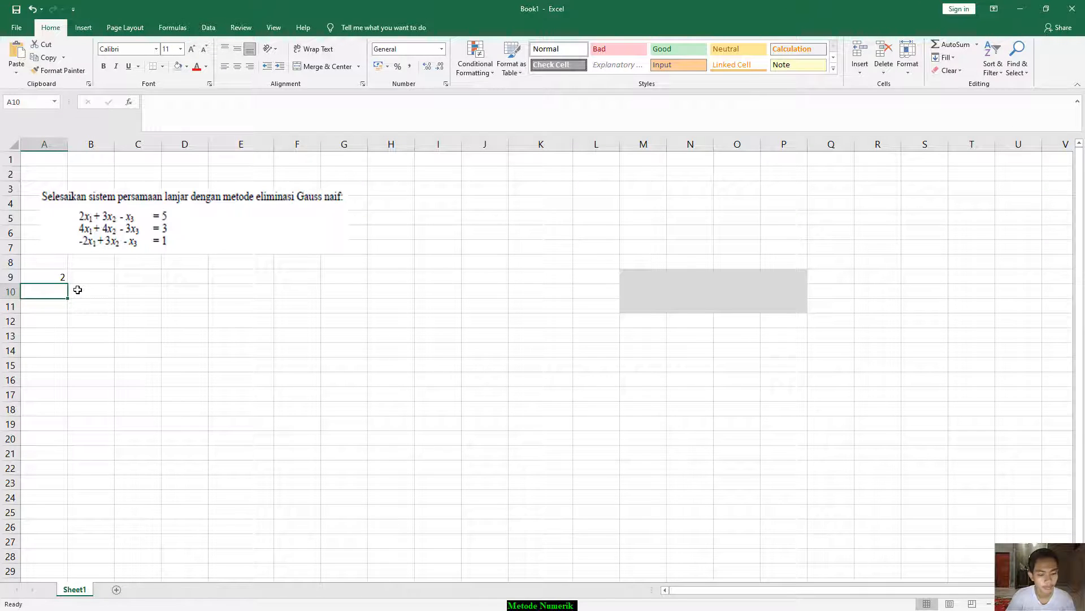
{"action": "type", "text": "4"}
{"action": "key", "text": "Return"}
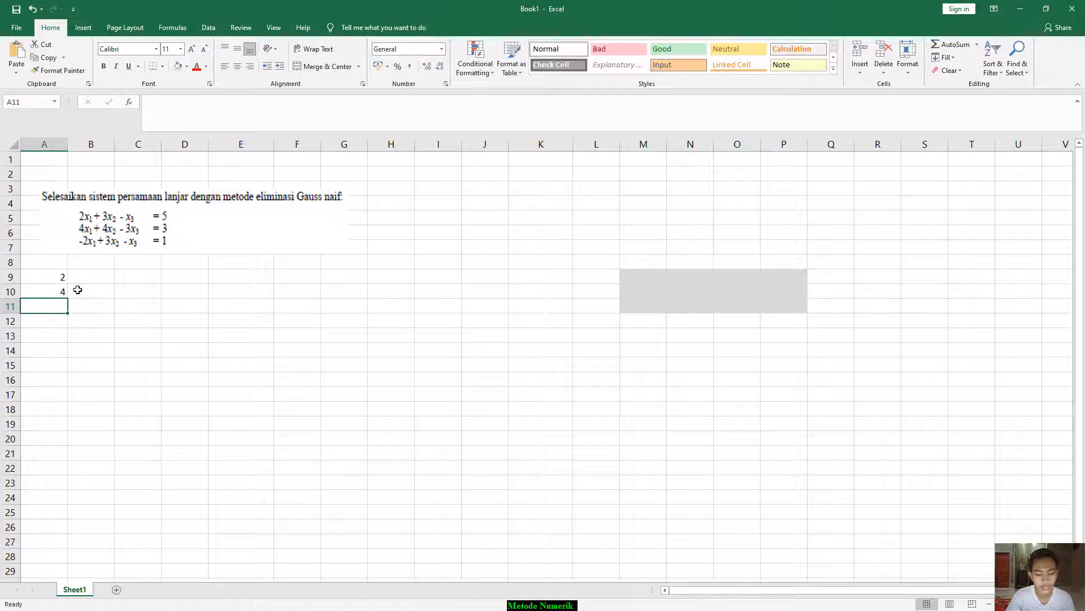
{"action": "type", "text": "-2"}
{"action": "key", "text": "Tab"}
- Enter the x2 coefficients 3, 4 and 3 in cells B9 to B11
{"action": "key", "text": "Up"}
{"action": "key", "text": "Up"}
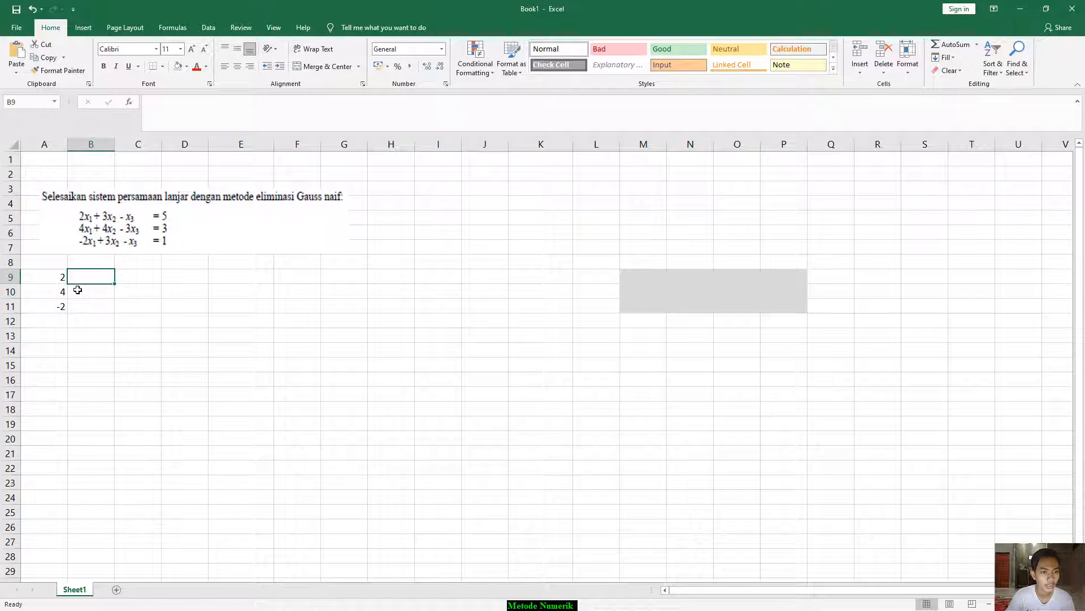
{"action": "type", "text": "3"}
{"action": "key", "text": "Return"}
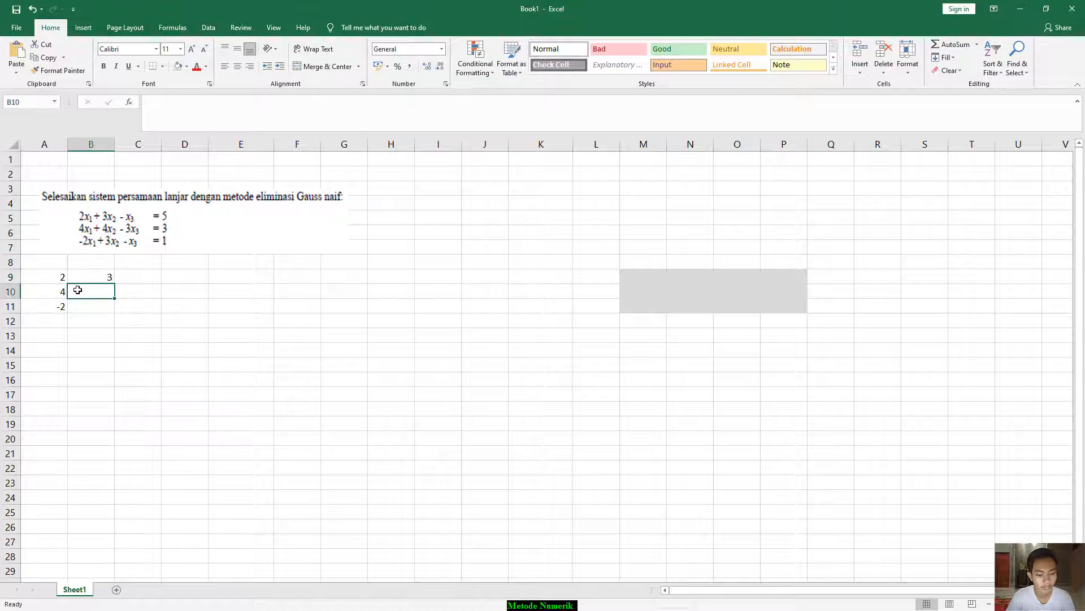
{"action": "type", "text": "4"}
{"action": "key", "text": "Return"}
{"action": "type", "text": "3"}
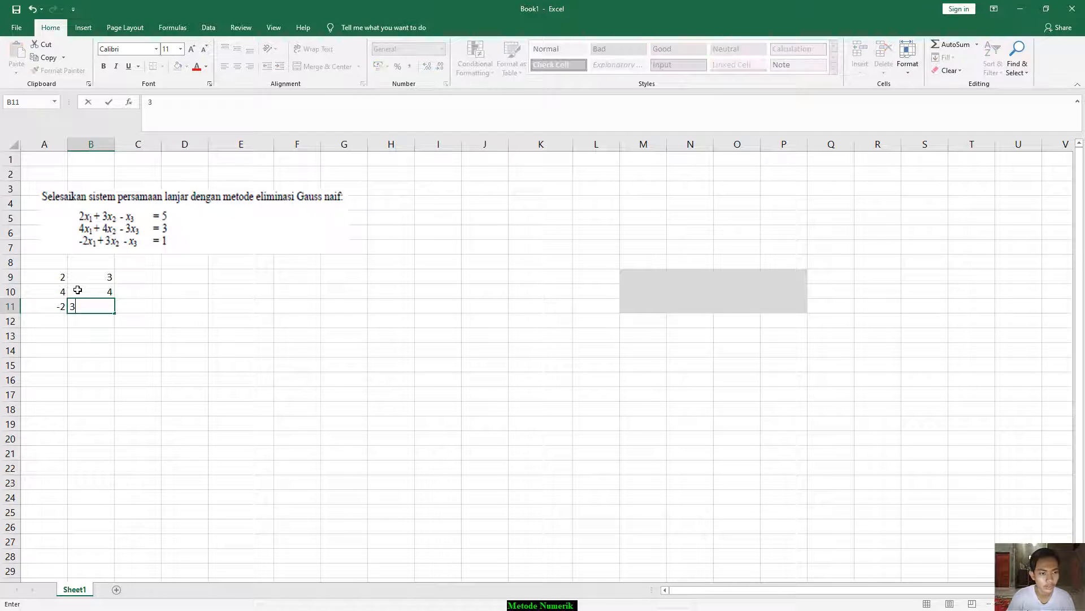
{"action": "key", "text": "Return"}
- Enter the x3 coefficients -1, -3 and -1 in cells C9 to C11
{"action": "key", "text": "Right"}
{"action": "key", "text": "Up"}
{"action": "key", "text": "Up"}
{"action": "key", "text": "Up"}
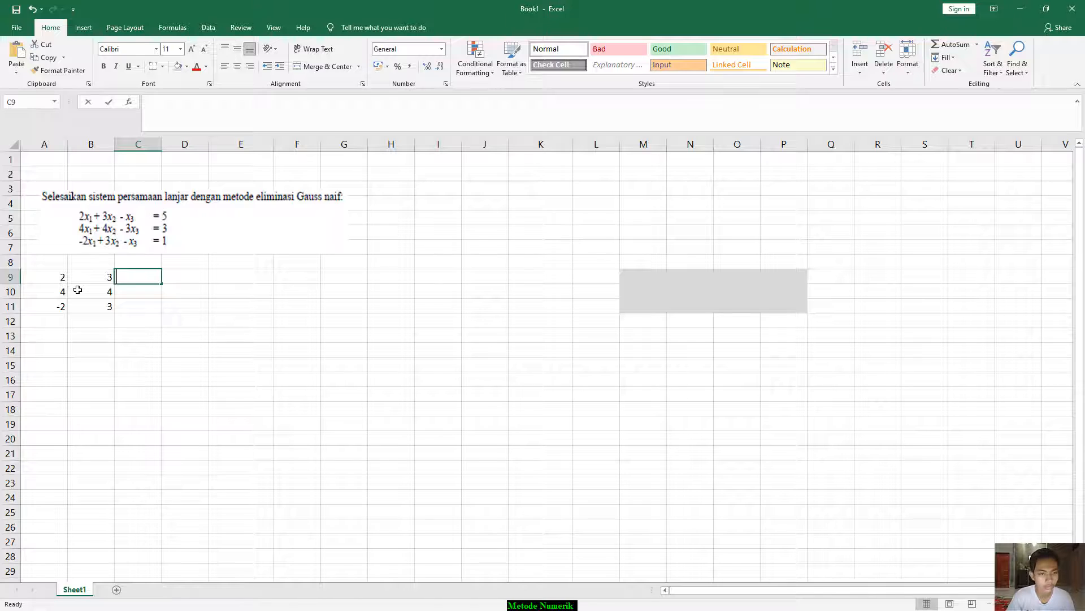
{"action": "type", "text": "-1"}
{"action": "key", "text": "Return"}
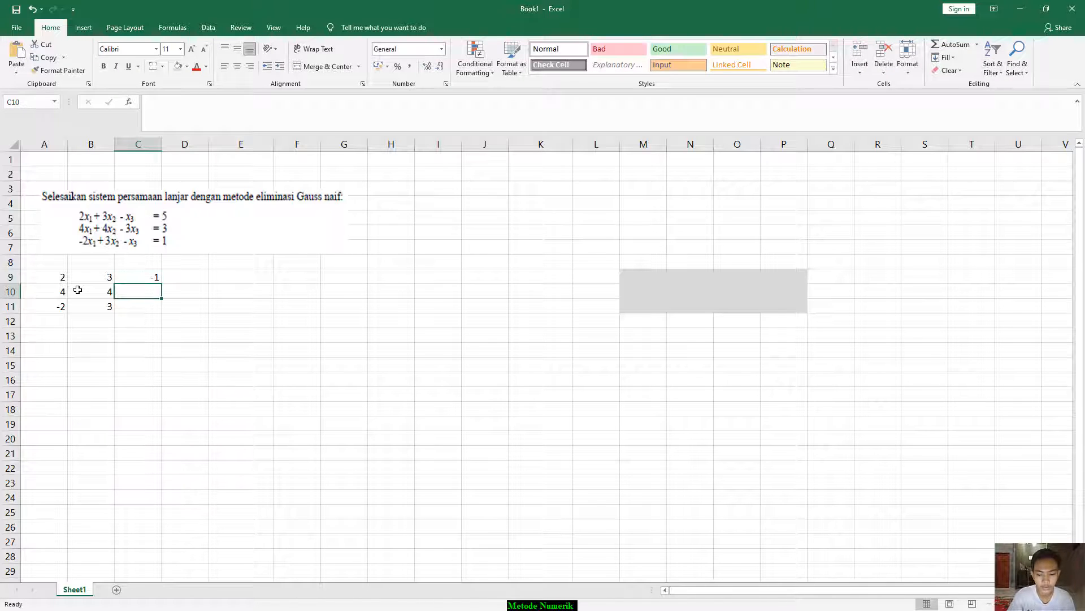
{"action": "type", "text": "-3"}
{"action": "key", "text": "Return"}
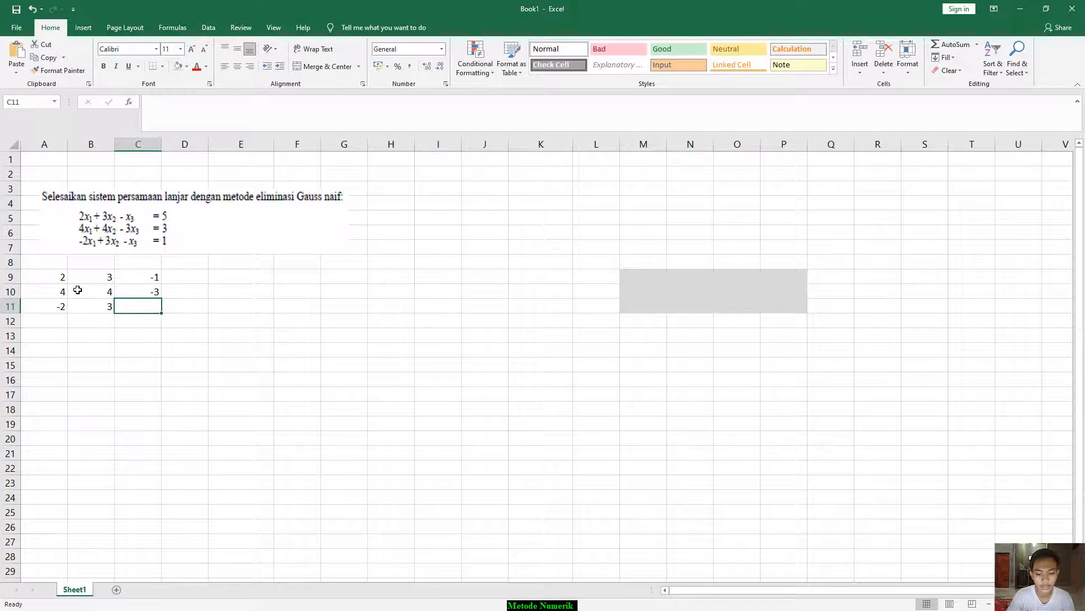
{"action": "type", "text": "-1"}
{"action": "key", "text": "Tab"}
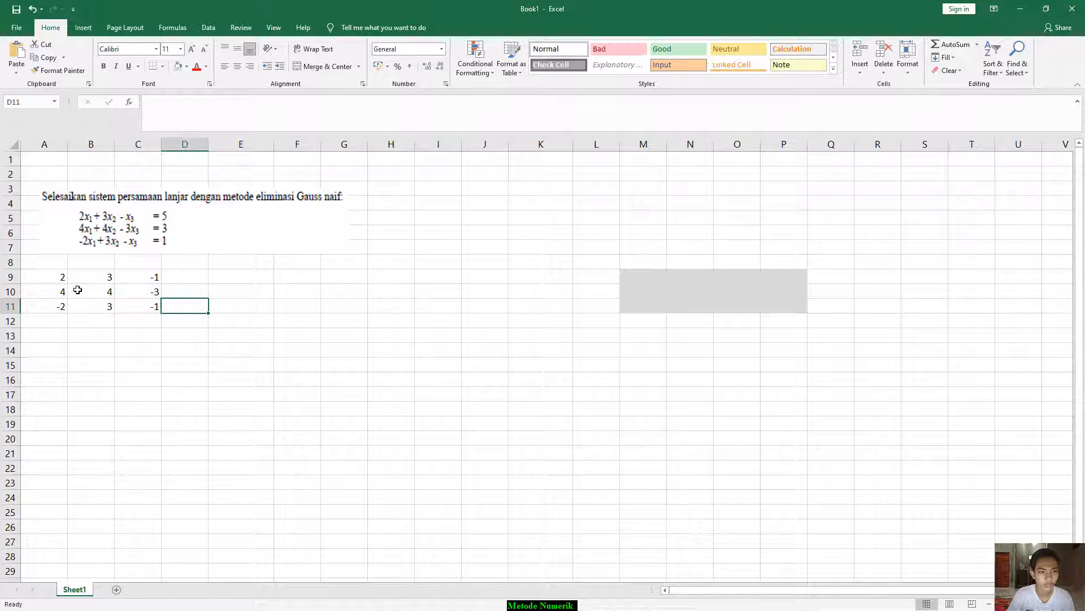
- Enter the right-hand constants 5, 3 and 1 in cells D9 to D11
{"action": "key", "text": "Up"}
{"action": "key", "text": "Up"}
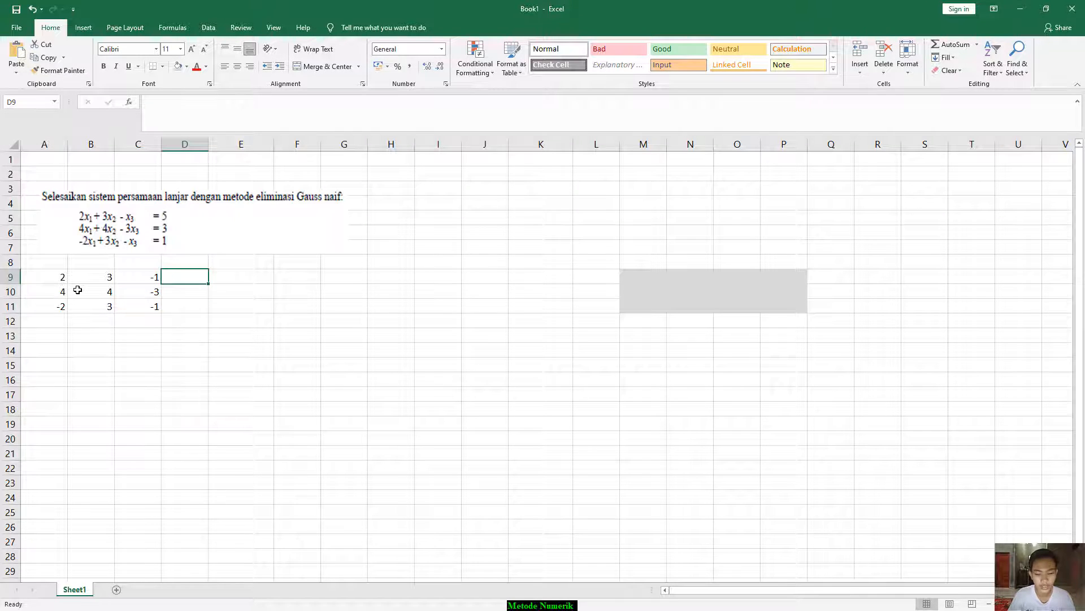
{"action": "type", "text": "5"}
{"action": "key", "text": "Return"}
{"action": "type", "text": "3"}
{"action": "key", "text": "Return"}
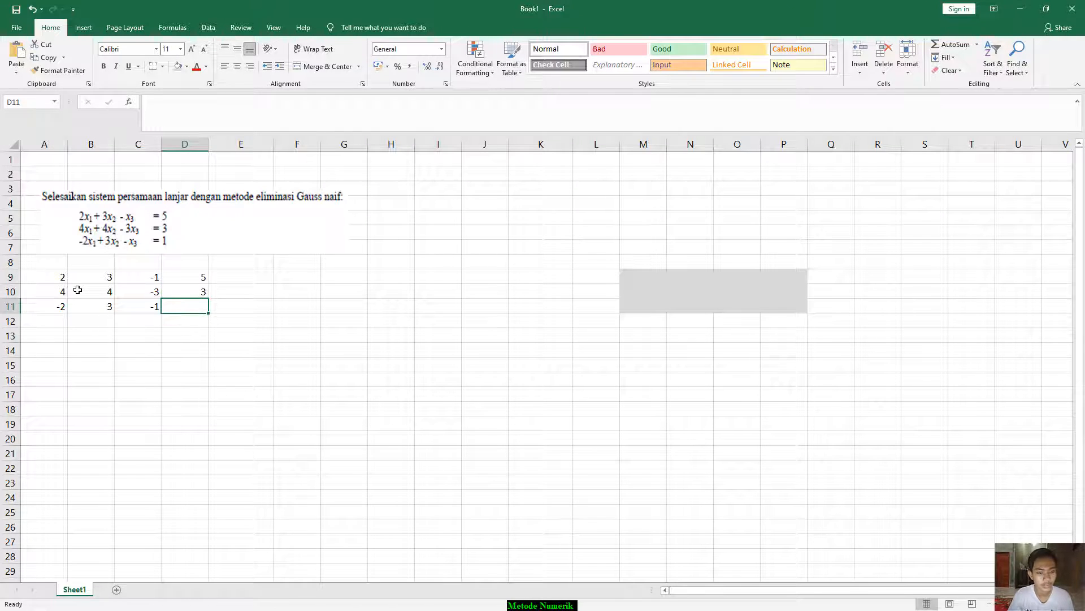
{"action": "type", "text": "1"}
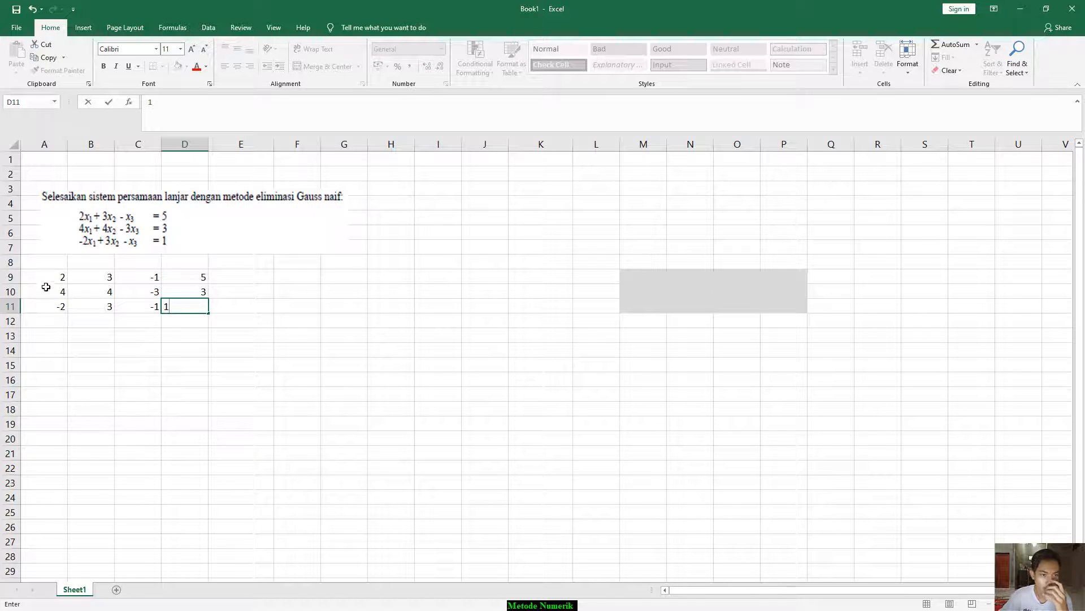
- Center the contents of the range A9:P11 horizontally
{"action": "left_click_drag", "start_coordinate": [39, 273], "coordinate": [777, 303]}
{"action": "left_click", "coordinate": [237, 67]}
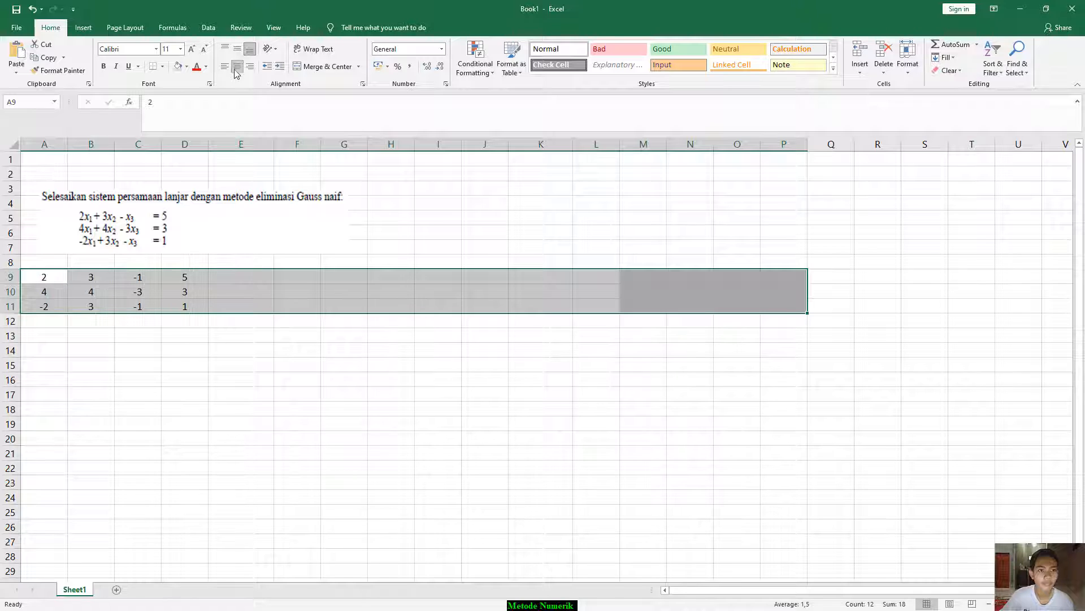
{"action": "left_click", "coordinate": [243, 320]}
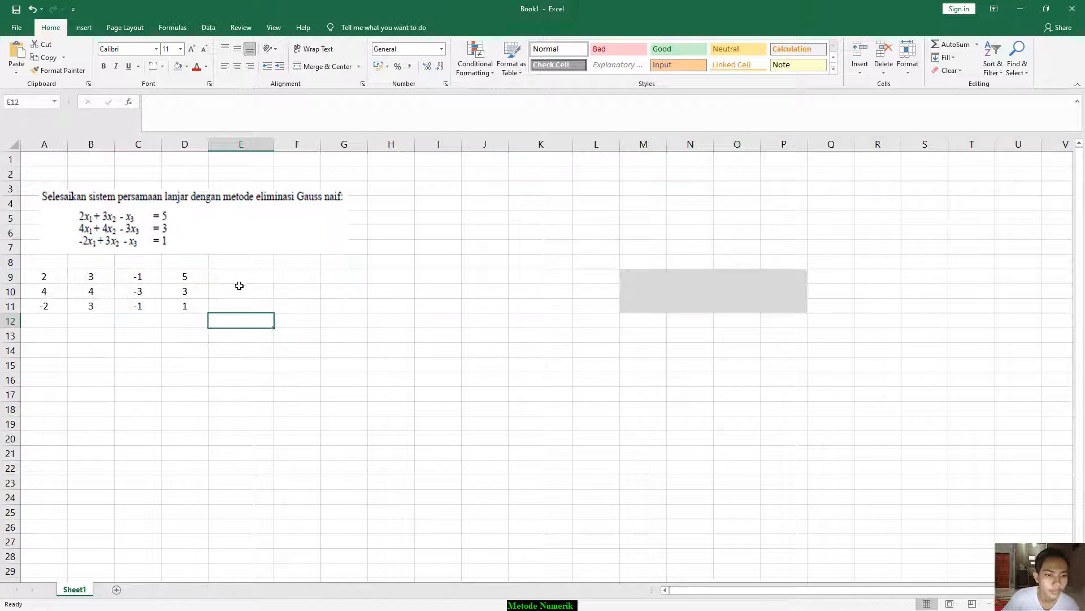
{"action": "left_click", "coordinate": [231, 304]}
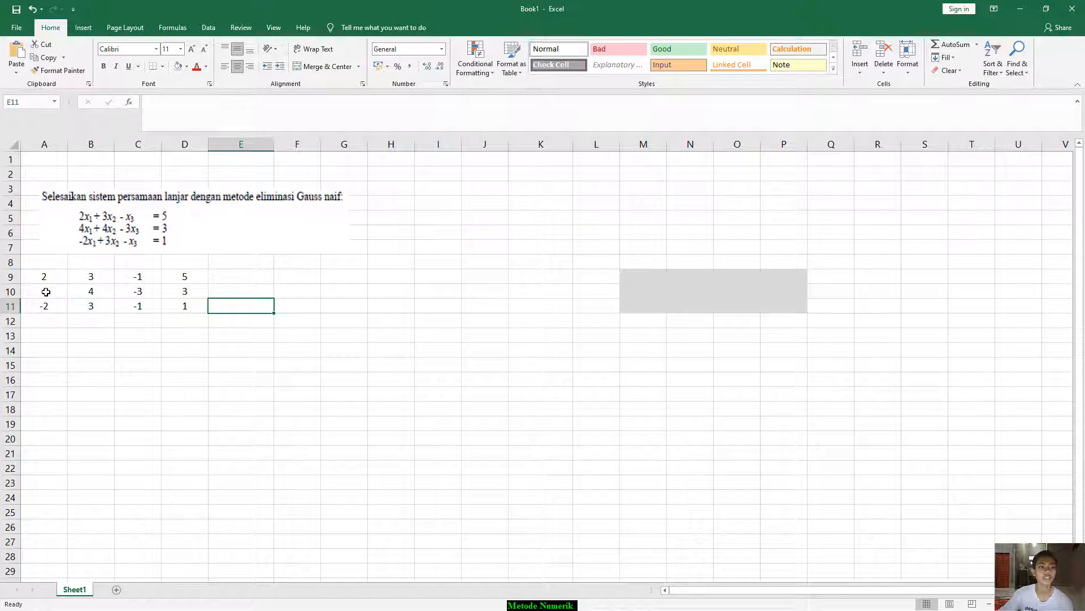
{"action": "mouse_move", "coordinate": [46, 291]}
{"action": "left_mouse_down"}
{"action": "mouse_move", "coordinate": [53, 306]}
{"action": "mouse_move", "coordinate": [86, 306]}
{"action": "mouse_move", "coordinate": [52, 306]}
{"action": "left_mouse_up"}
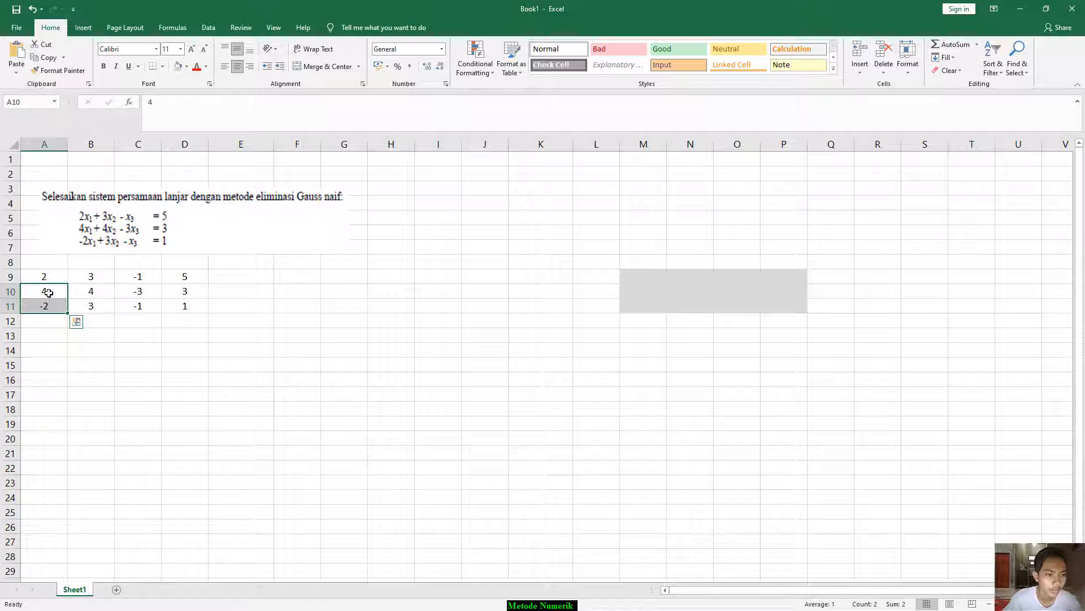
{"action": "left_click", "coordinate": [92, 306]}
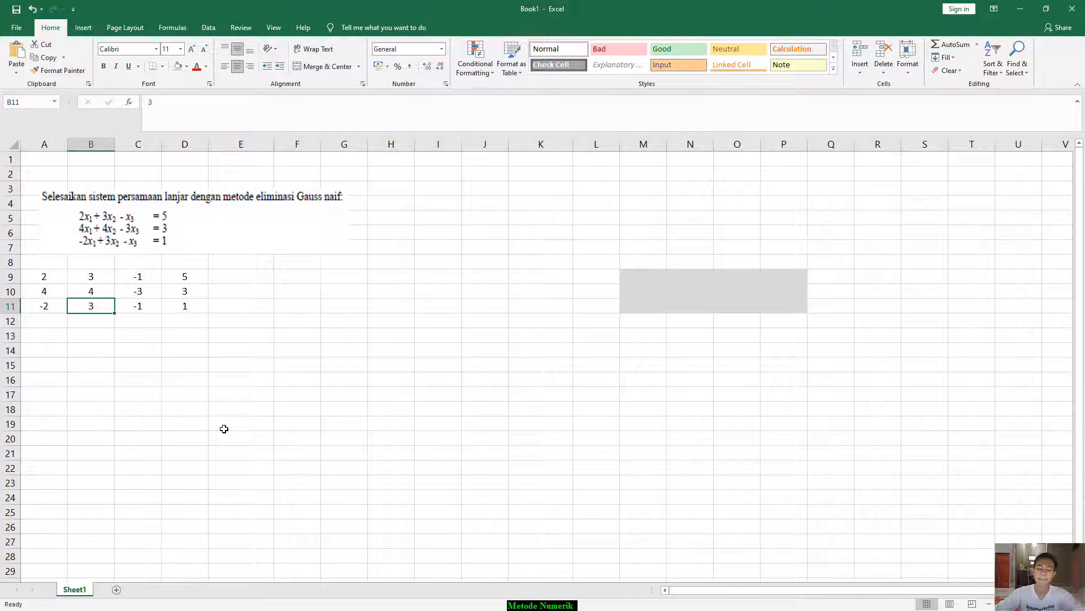
{"action": "left_click", "coordinate": [44, 290]}
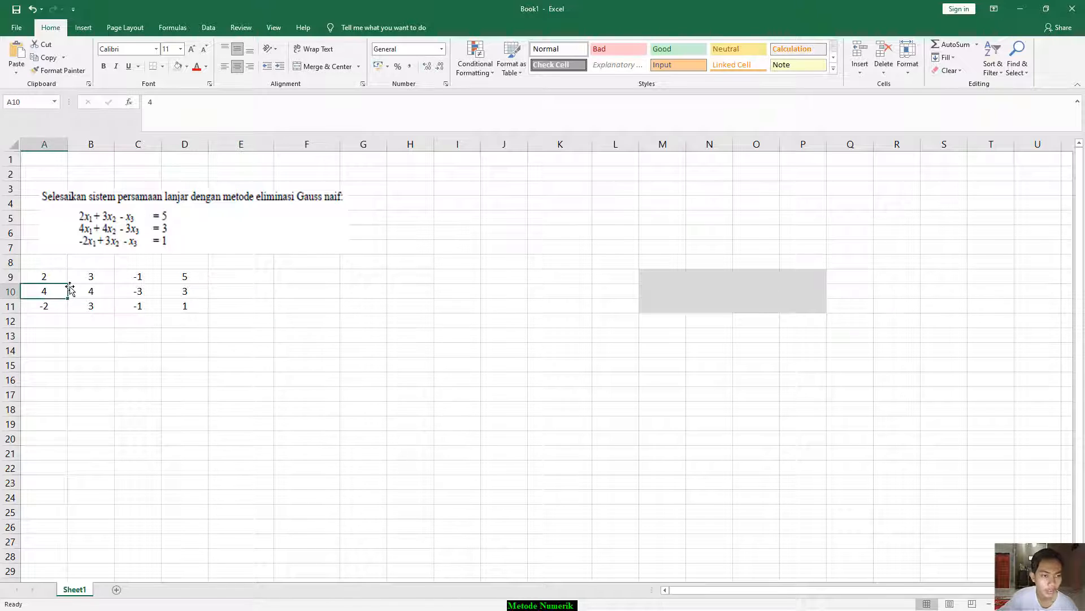
{"action": "left_click", "coordinate": [47, 306]}
- Enter the row operation R2-4/2*R1 as text in E10 and its simplified form R2-2R1 in F10
{"action": "left_click", "coordinate": [223, 289]}
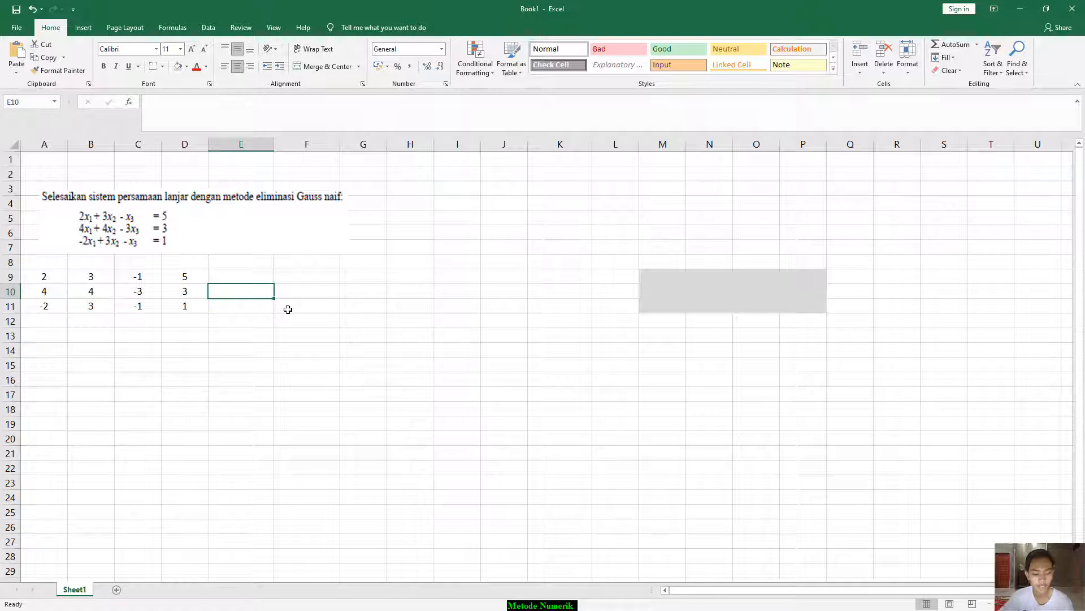
{"action": "type", "text": "R"}
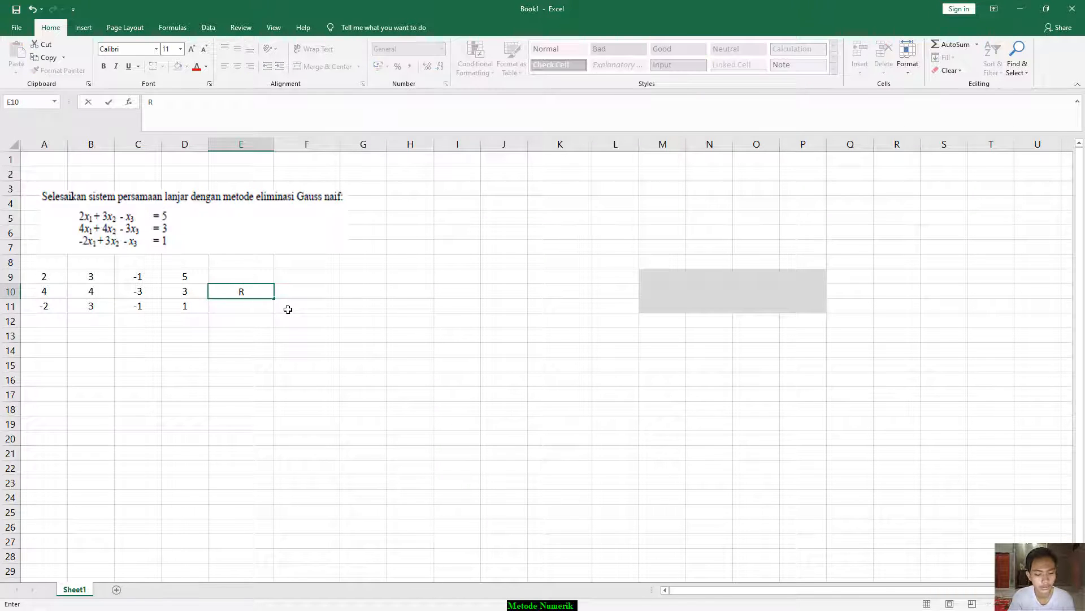
{"action": "type", "text": "2"}
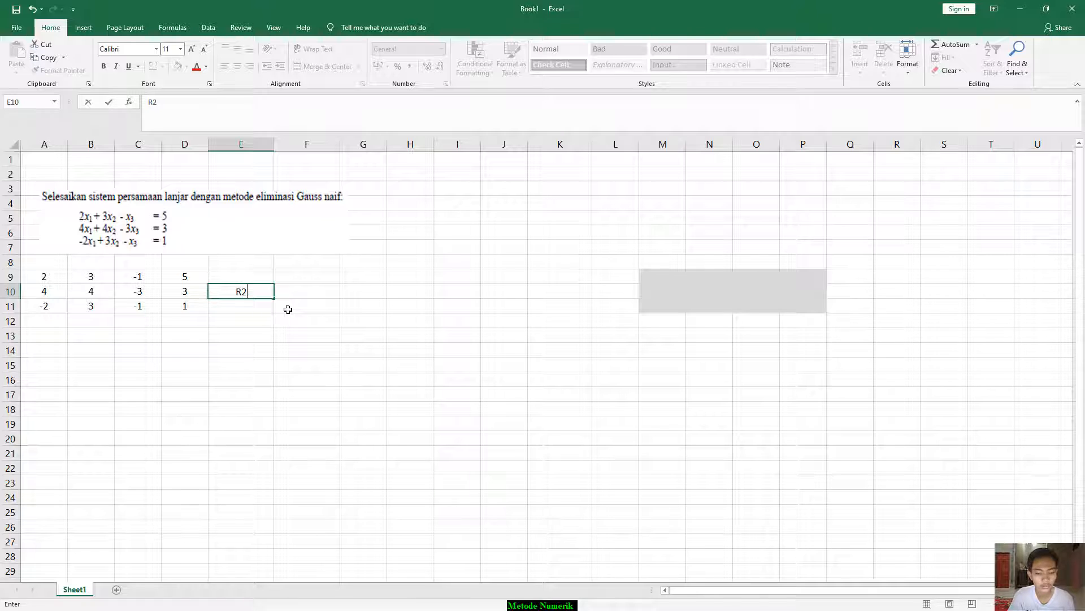
{"action": "type", "text": "-4/"}
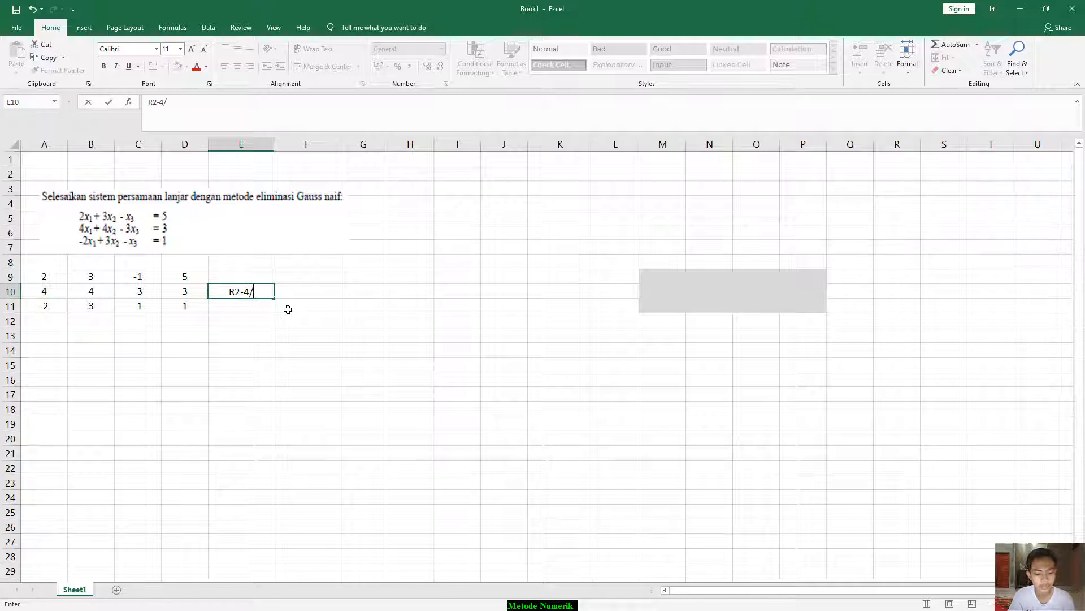
{"action": "type", "text": "2"}
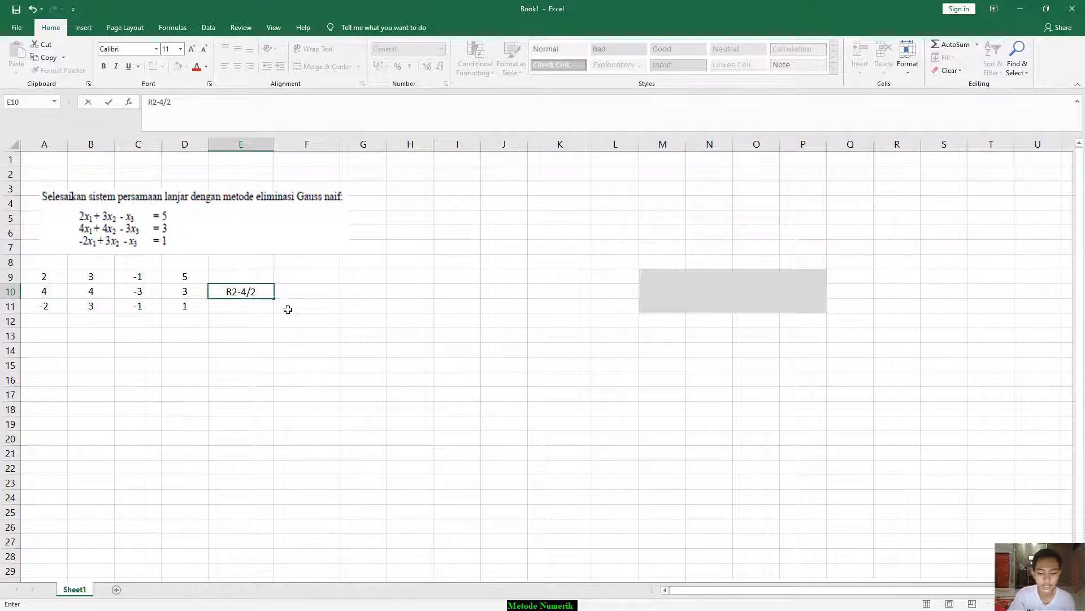
{"action": "type", "text": "*R1"}
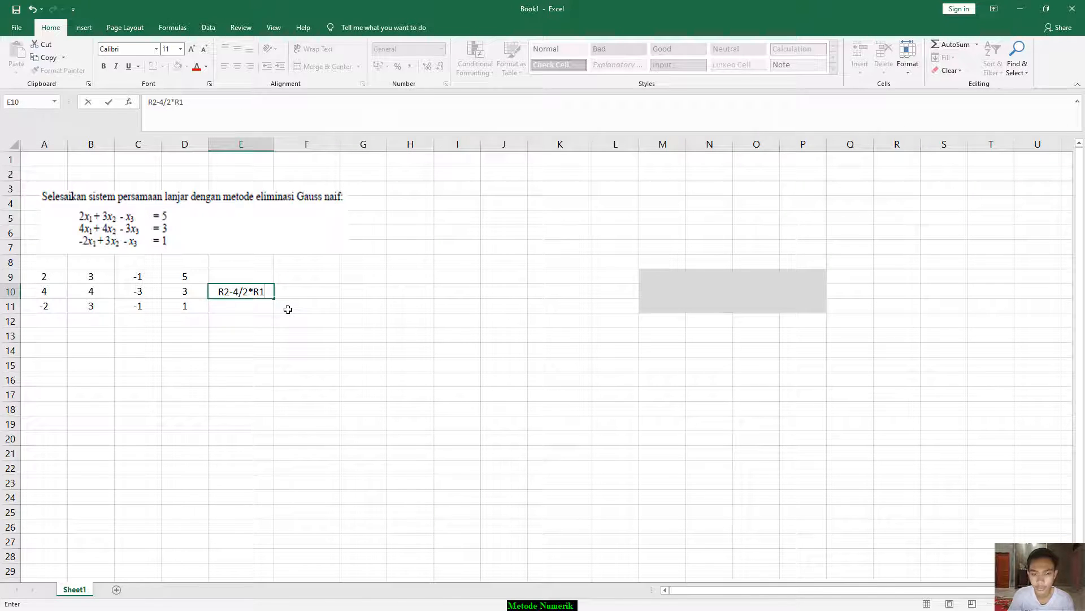
{"action": "key", "text": "Tab"}
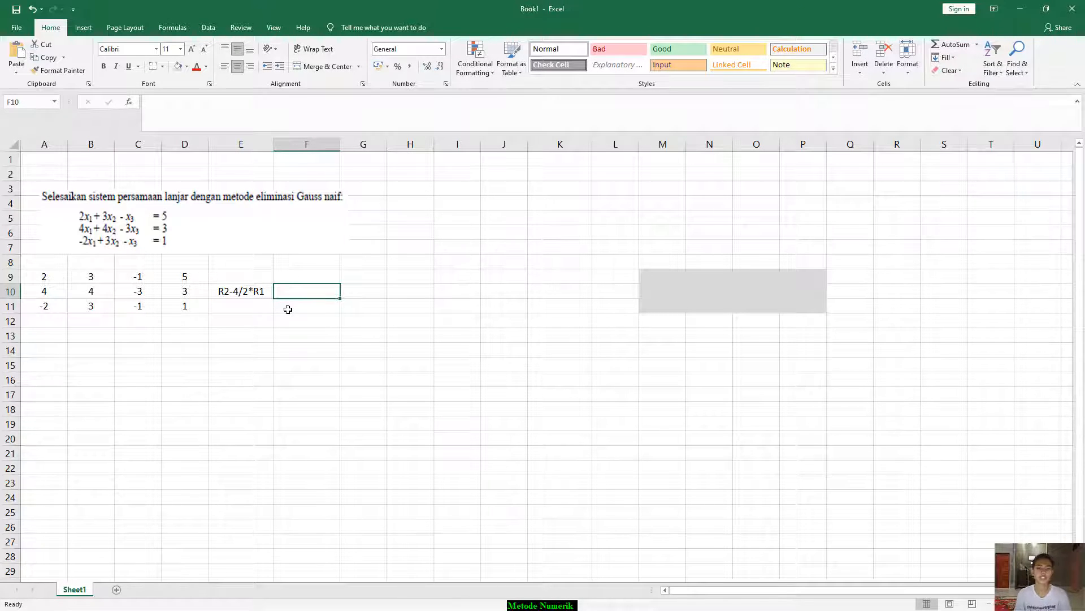
{"action": "type", "text": "R"}
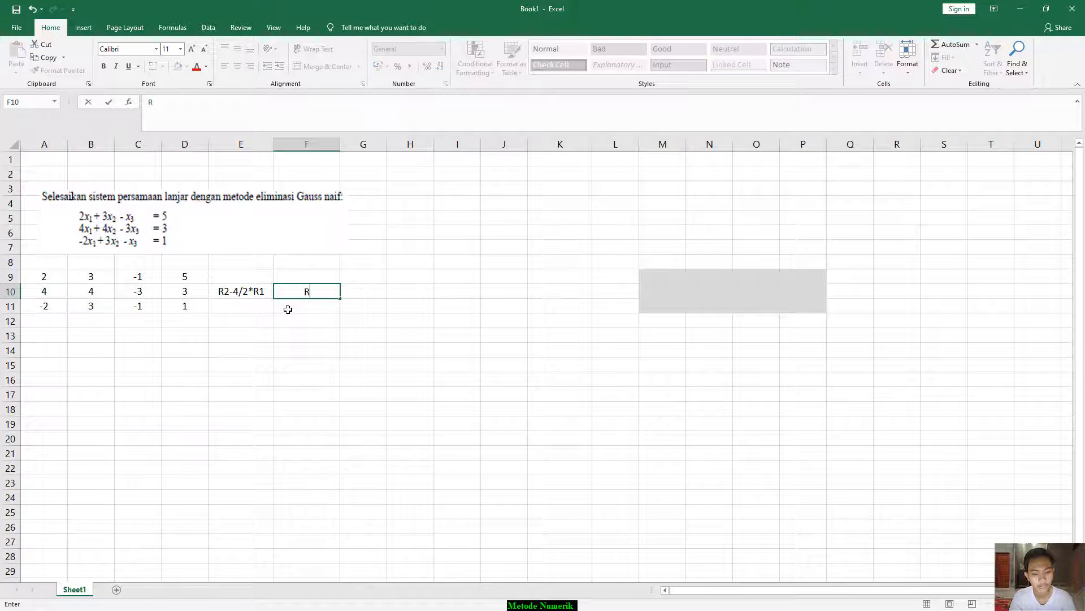
{"action": "type", "text": "2-"}
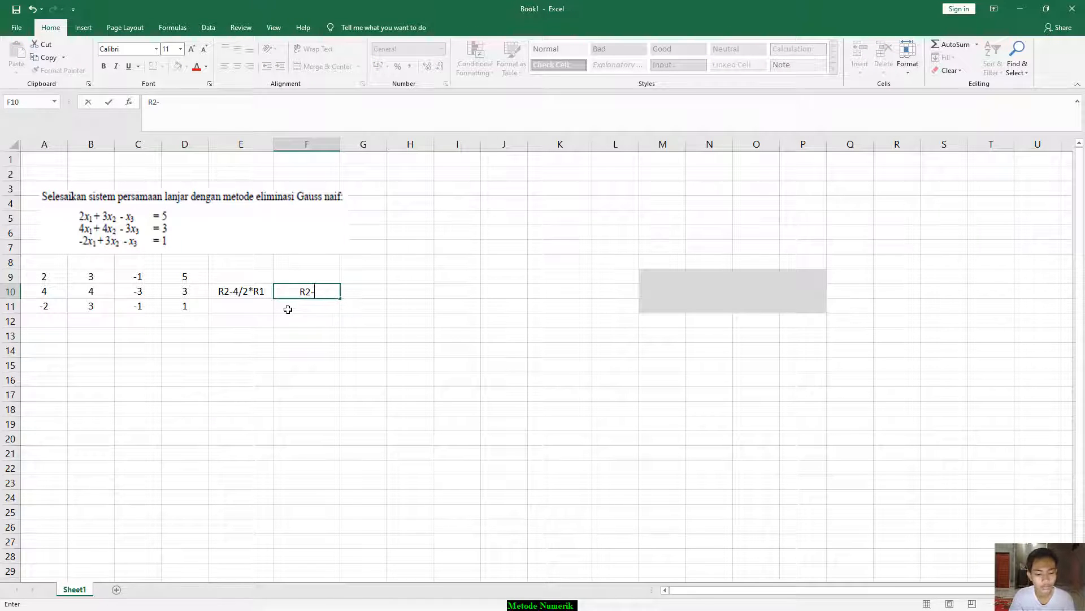
{"action": "type", "text": "2R1"}
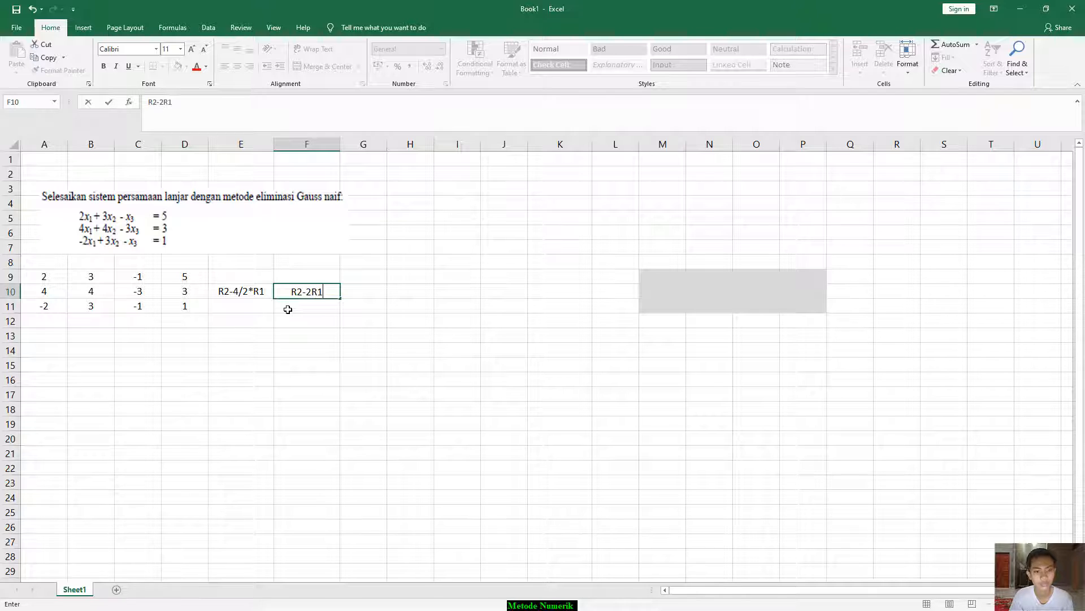
- Reference the first equation's row with =A9 in G9 and fill the formula across to J9
{"action": "left_click", "coordinate": [364, 274]}
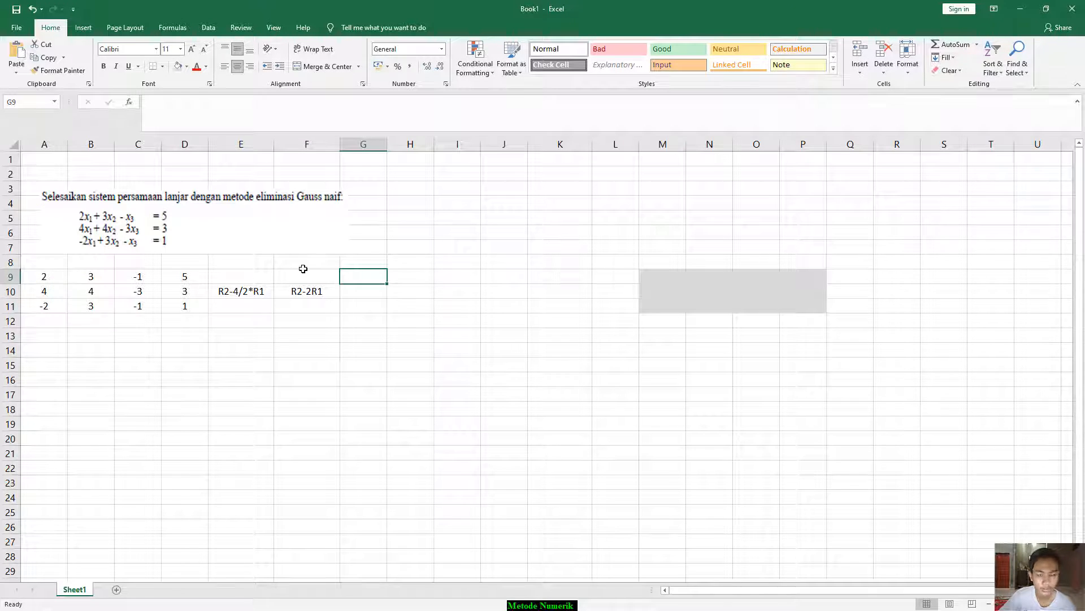
{"action": "type", "text": "="}
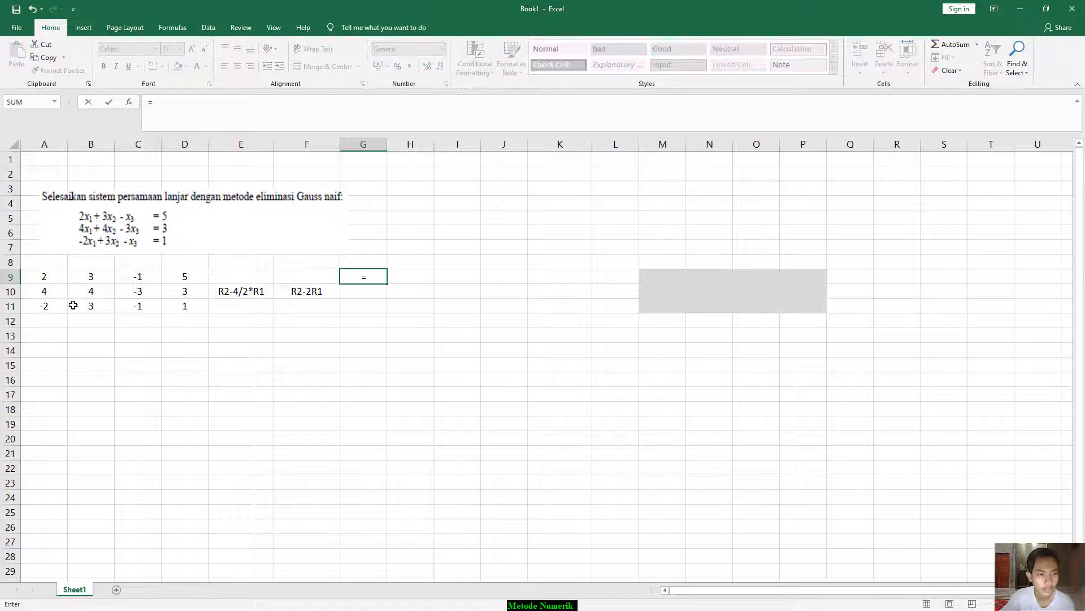
{"action": "left_click", "coordinate": [50, 278]}
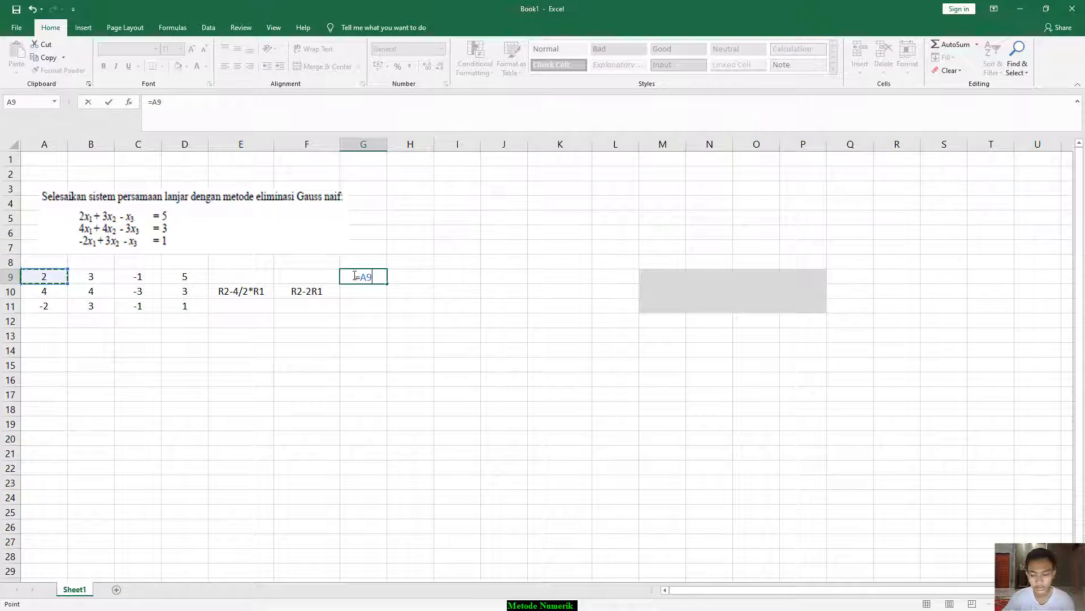
{"action": "key", "text": "Return"}
{"action": "left_click", "coordinate": [376, 280]}
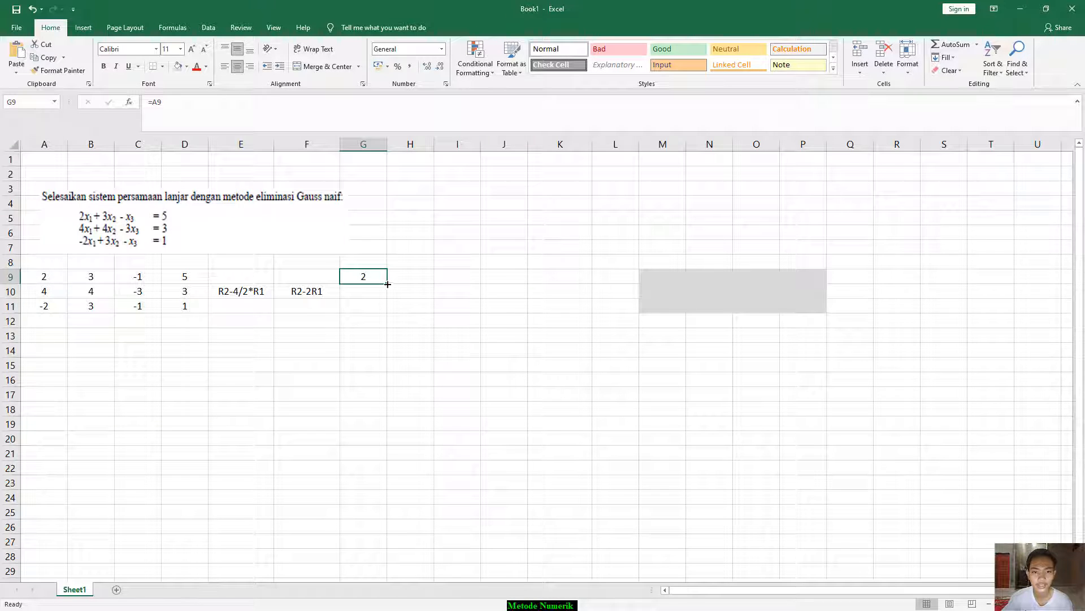
{"action": "left_click_drag", "start_coordinate": [388, 283], "coordinate": [517, 282]}
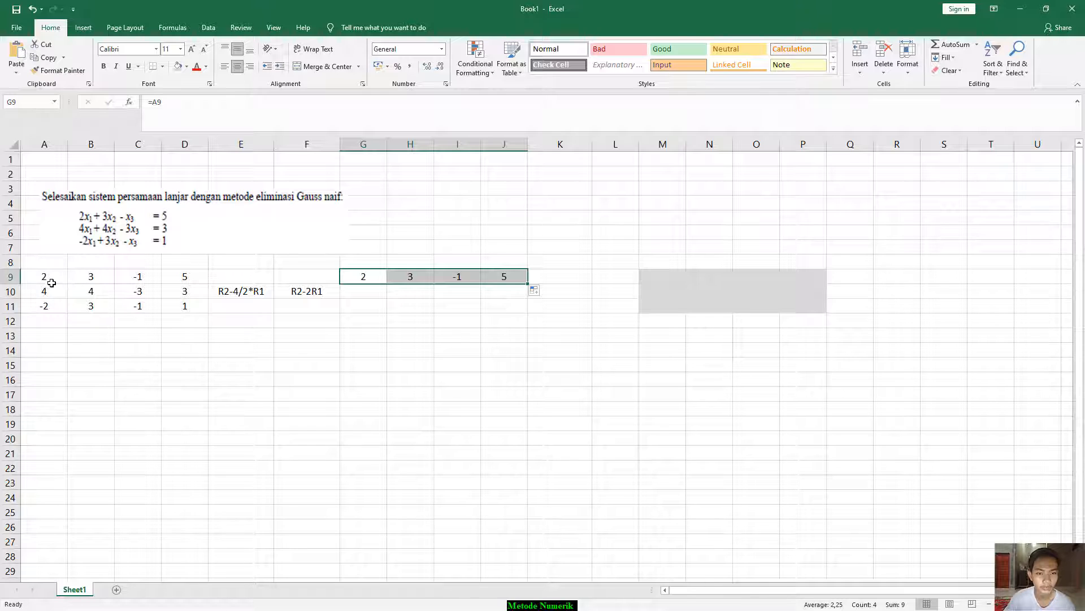
{"action": "left_click", "coordinate": [367, 294]}
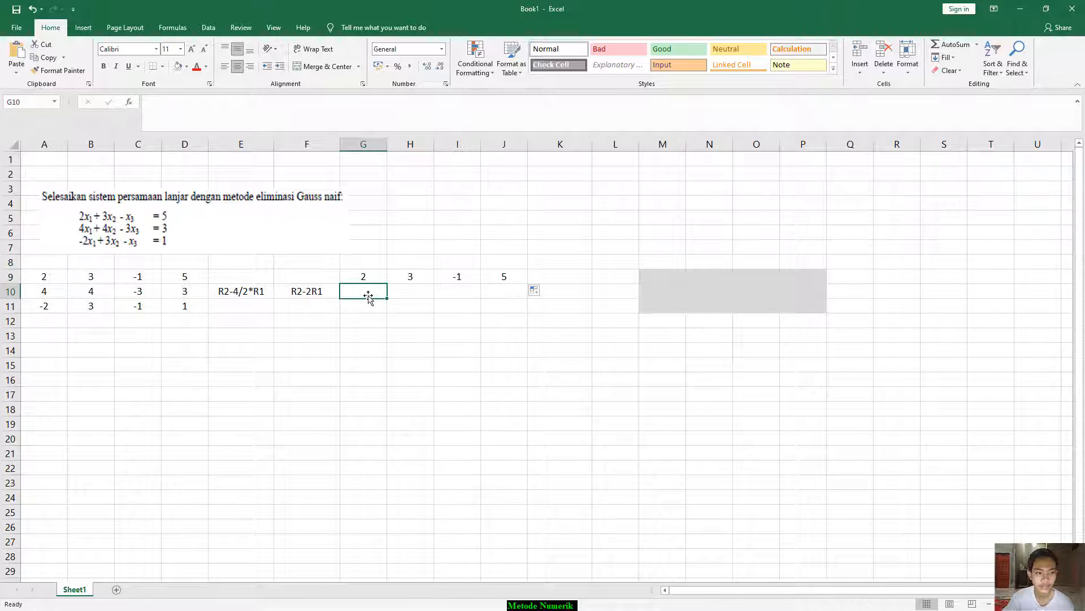
{"action": "type", "text": "="}
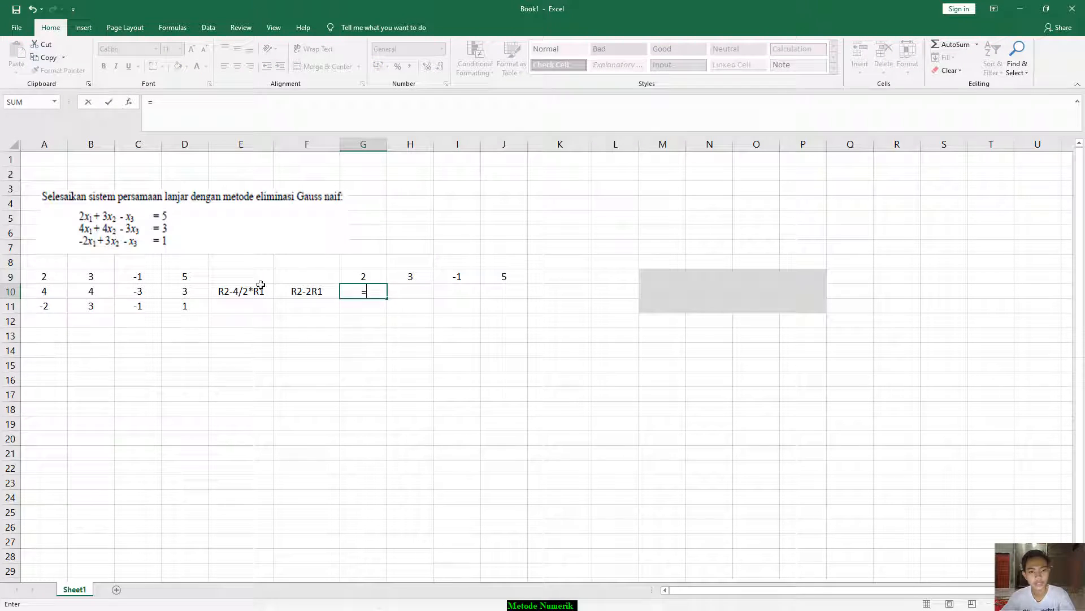
{"action": "left_click", "coordinate": [45, 294]}
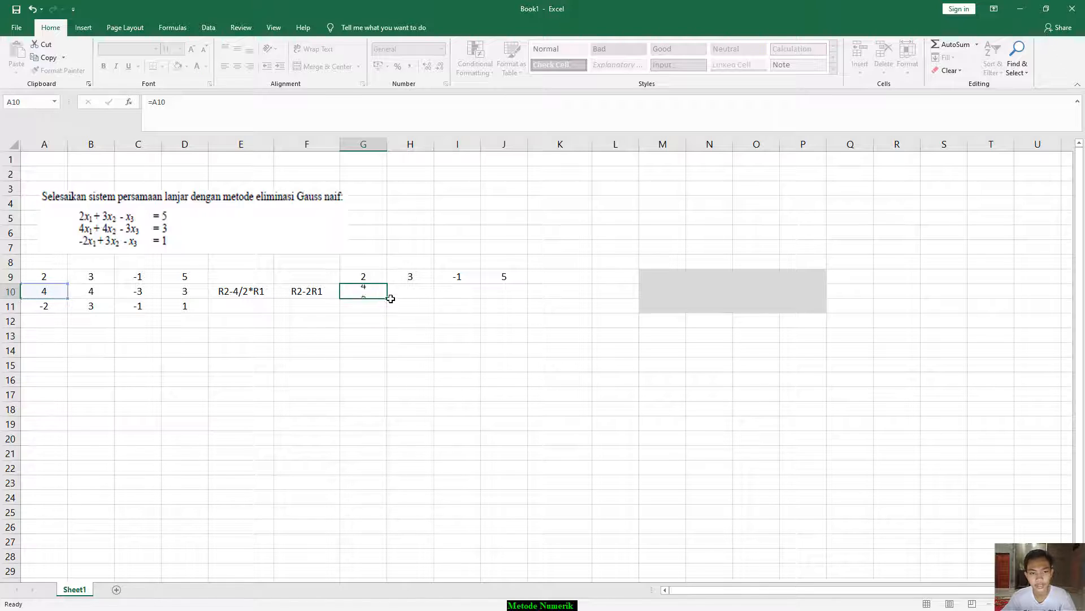
{"action": "key", "text": "ctrl+Return"}
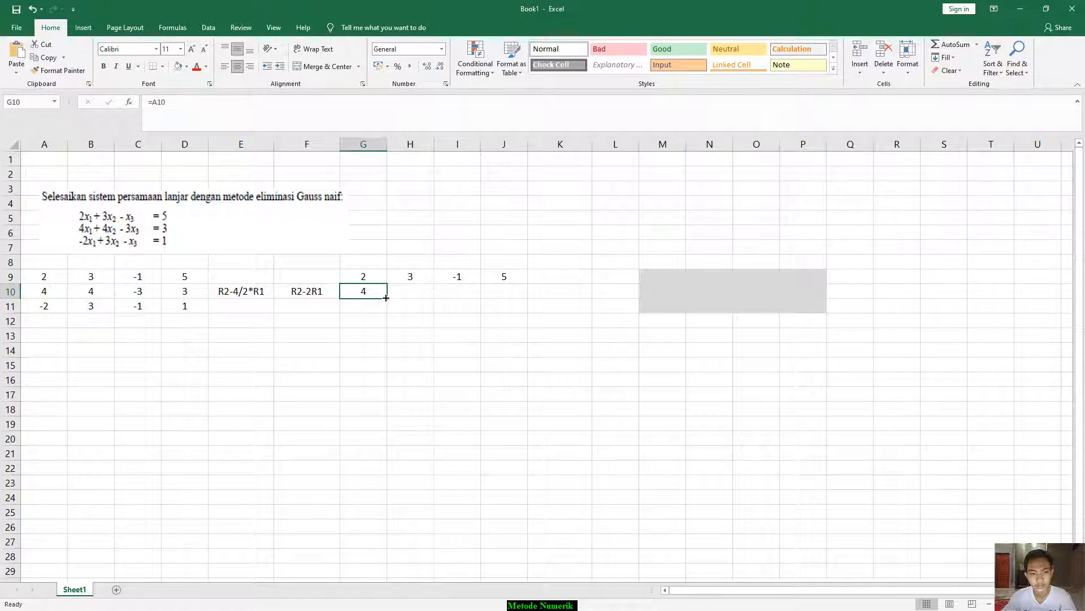
{"action": "key", "text": "BackSpace"}
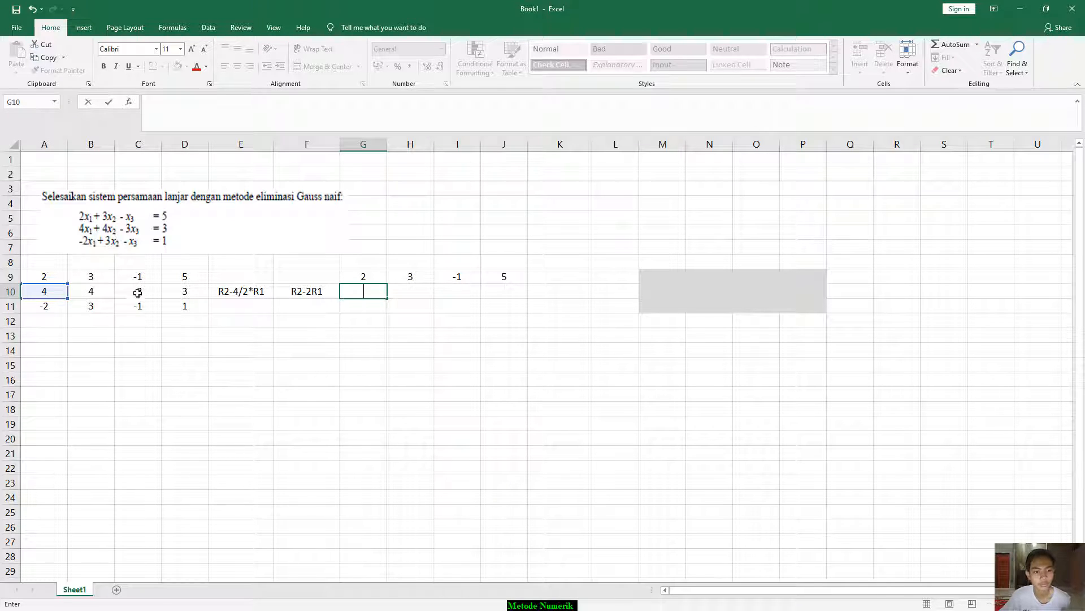
- Calculate the eliminated second row with =A10-2*A9 in G10 and fill the formula across to J10
{"action": "type", "text": "="}
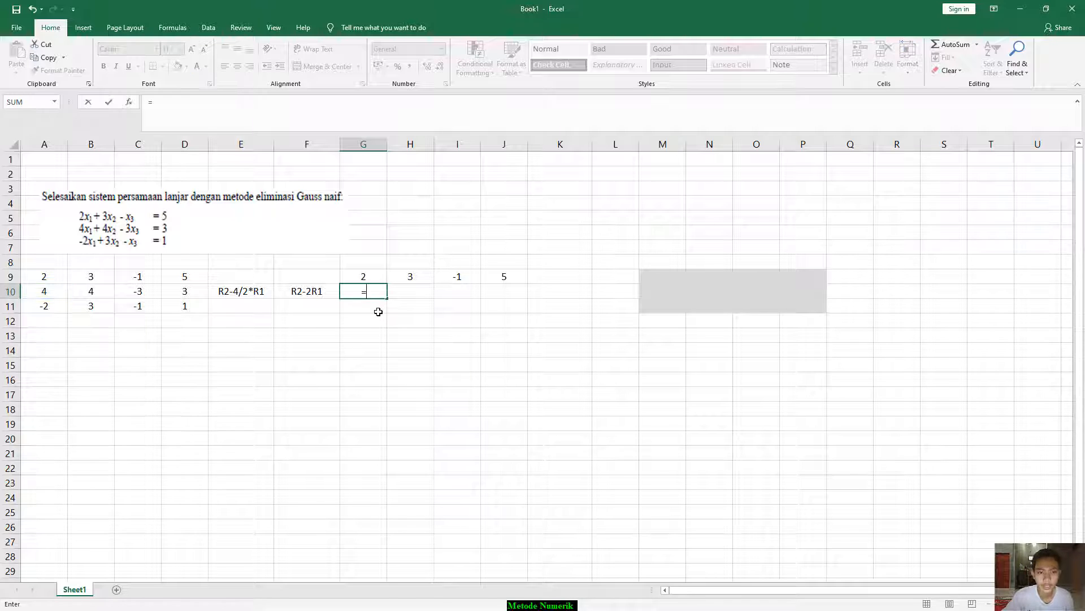
{"action": "left_click", "coordinate": [47, 290]}
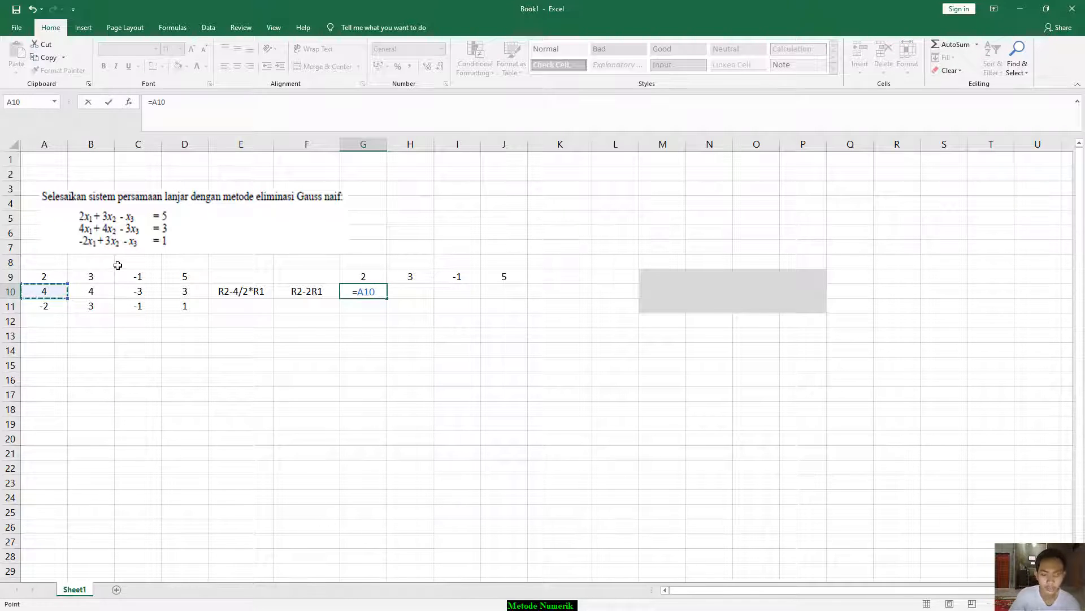
{"action": "type", "text": "-2*"}
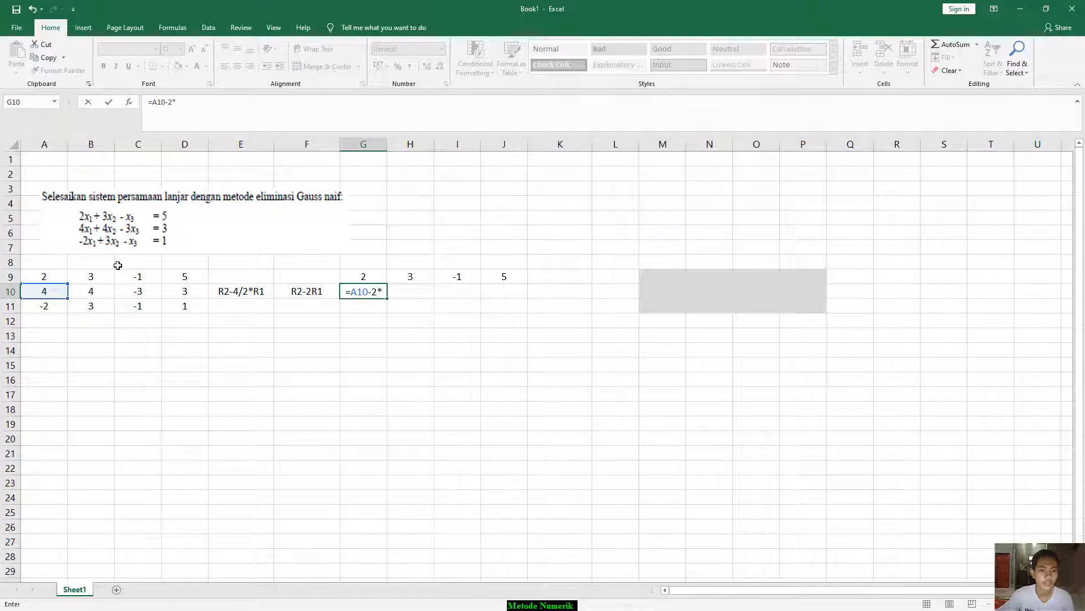
{"action": "left_click", "coordinate": [44, 276]}
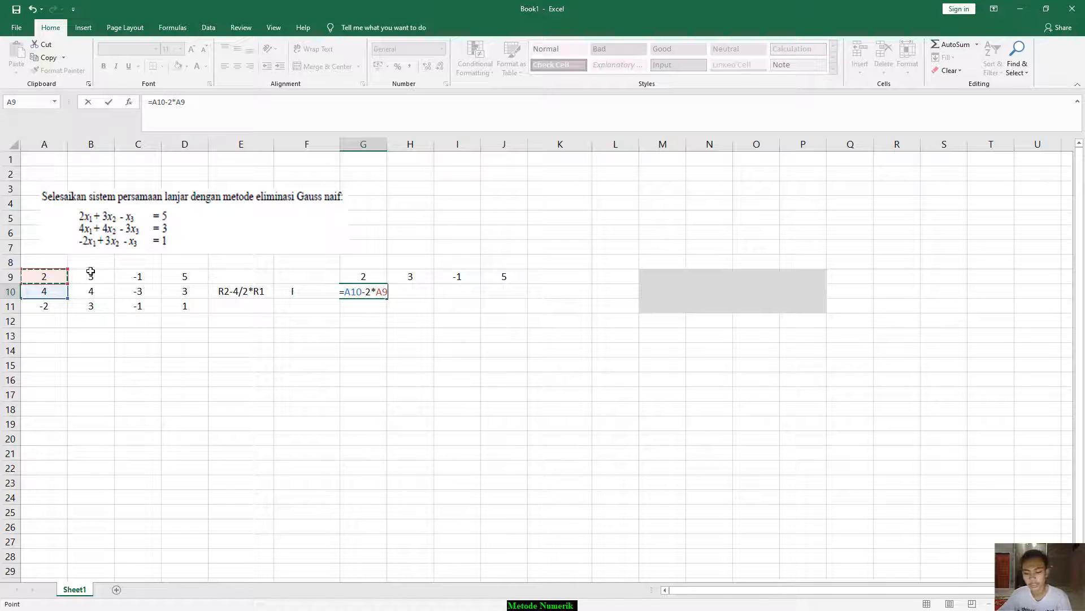
{"action": "key", "text": "Return"}
{"action": "left_click", "coordinate": [384, 294]}
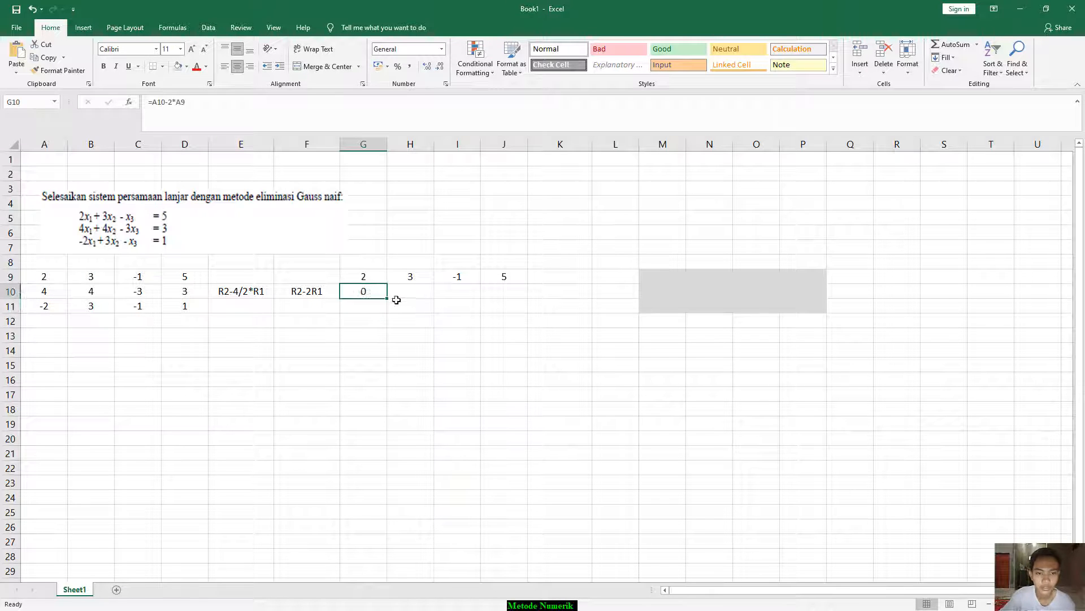
{"action": "left_click_drag", "start_coordinate": [387, 298], "coordinate": [514, 294]}
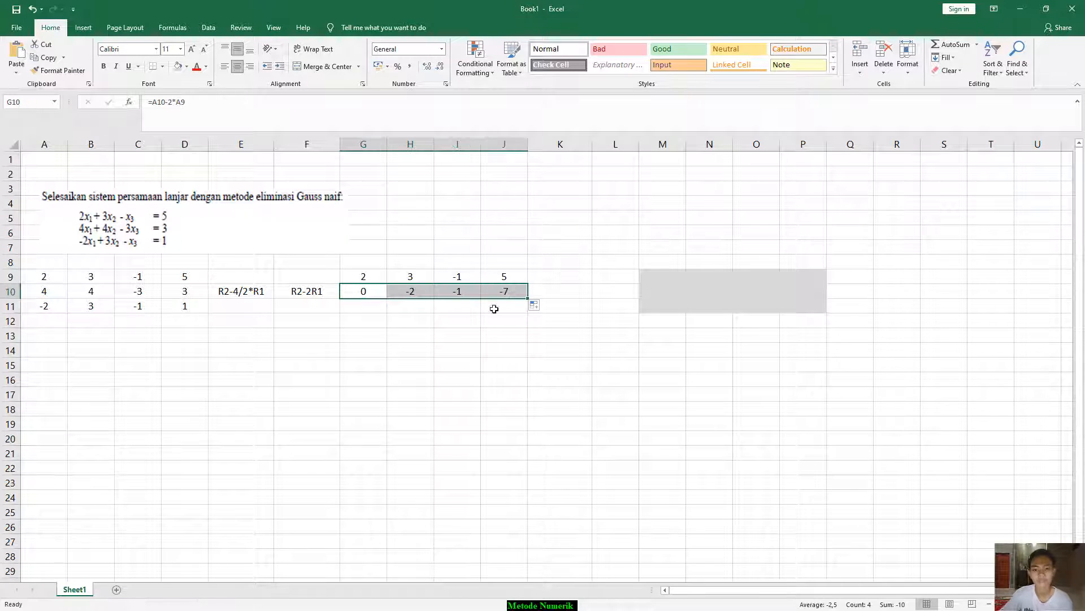
- Enter the third row's operation R3-(-2/2*R1) as text in E11
{"action": "left_click", "coordinate": [233, 305]}
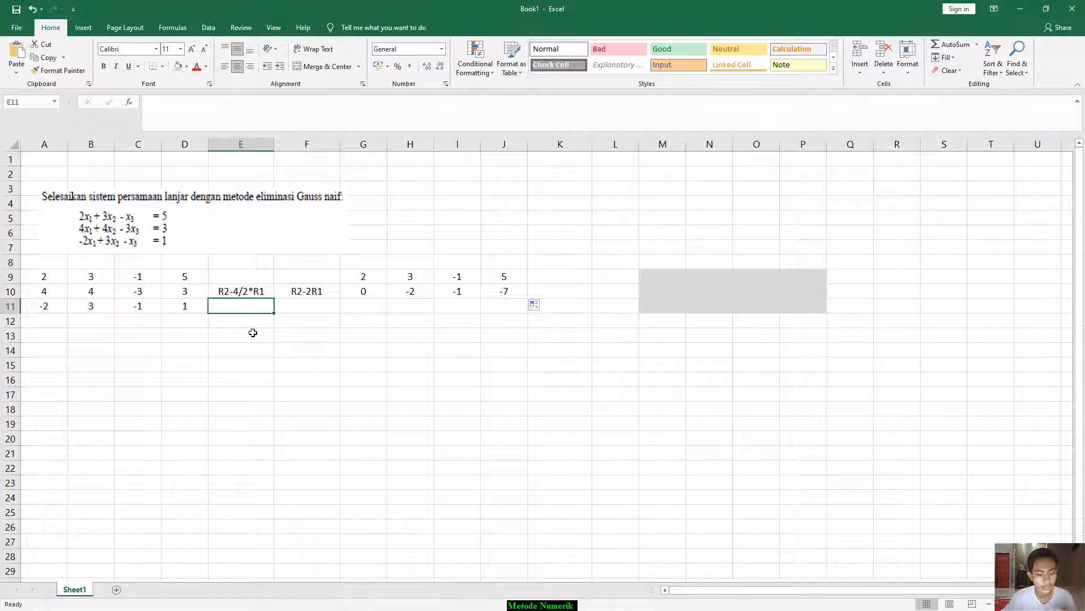
{"action": "type", "text": "R"}
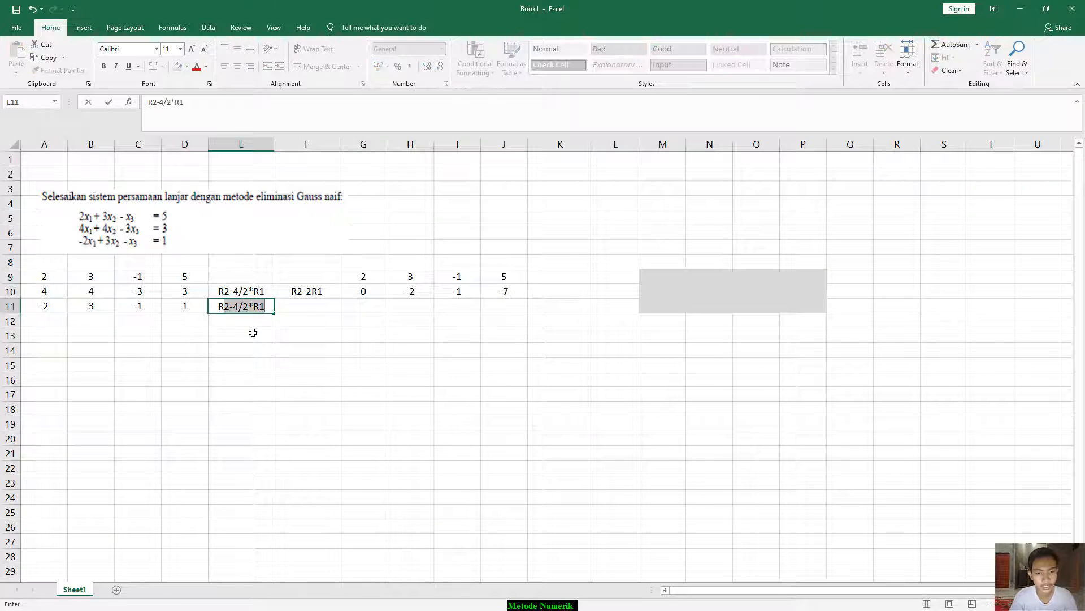
{"action": "type", "text": "3"}
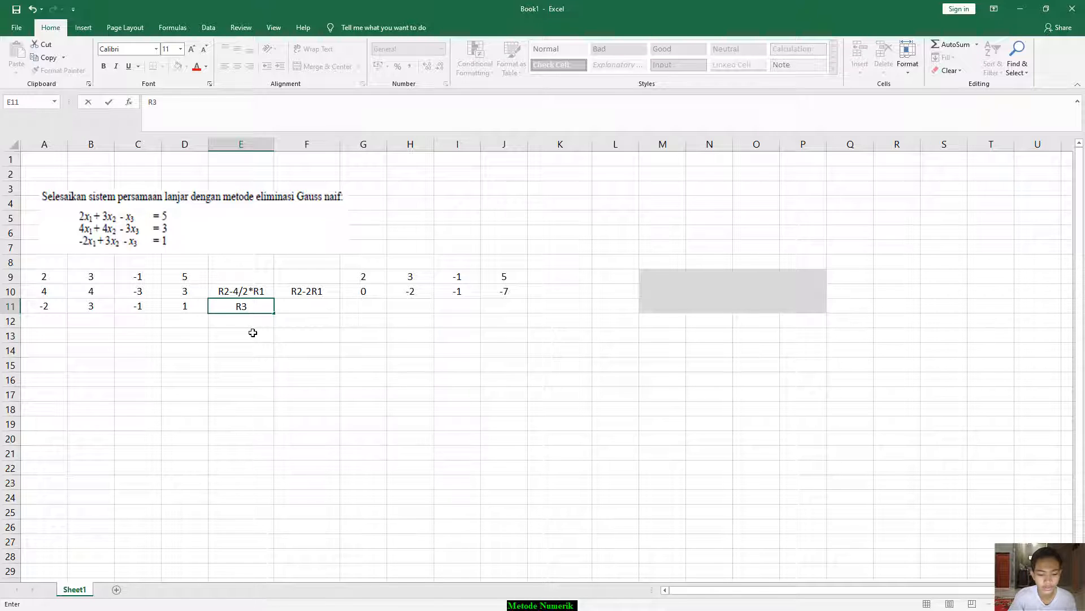
{"action": "type", "text": "-("}
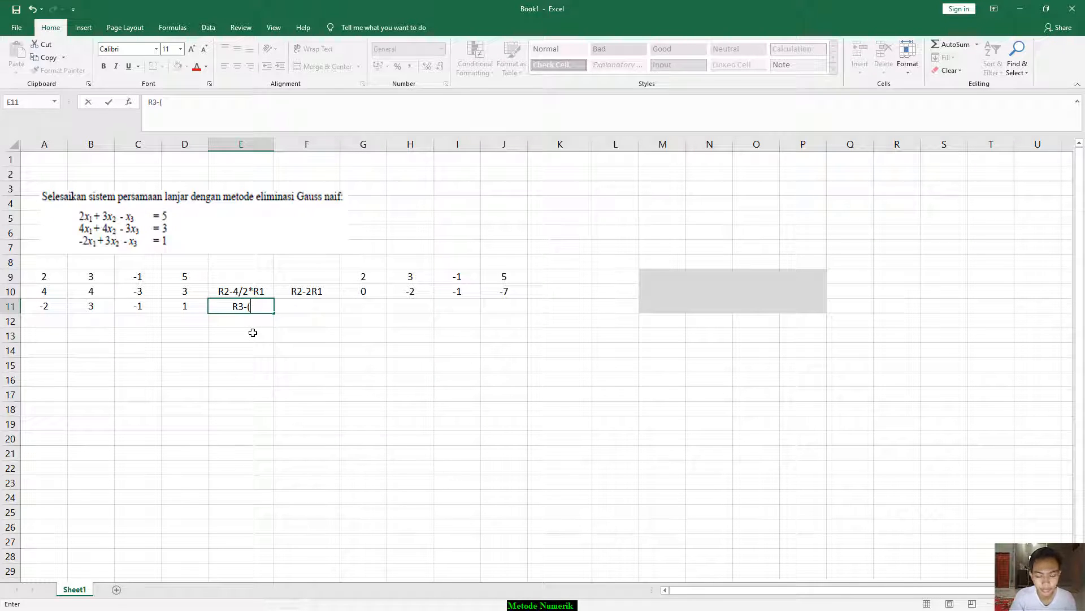
{"action": "type", "text": "-2"}
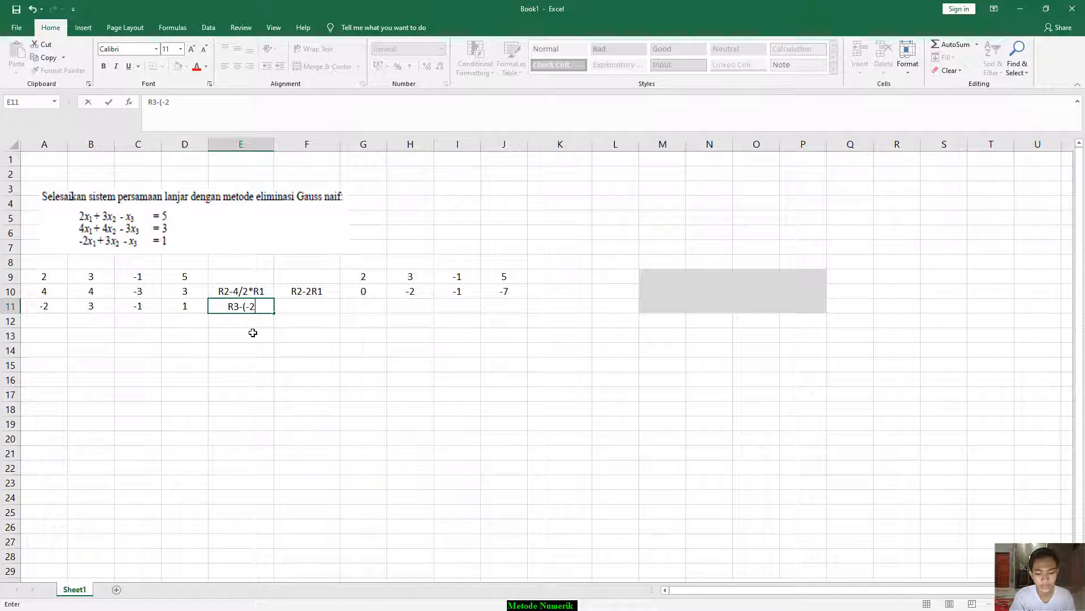
{"action": "type", "text": "/2"}
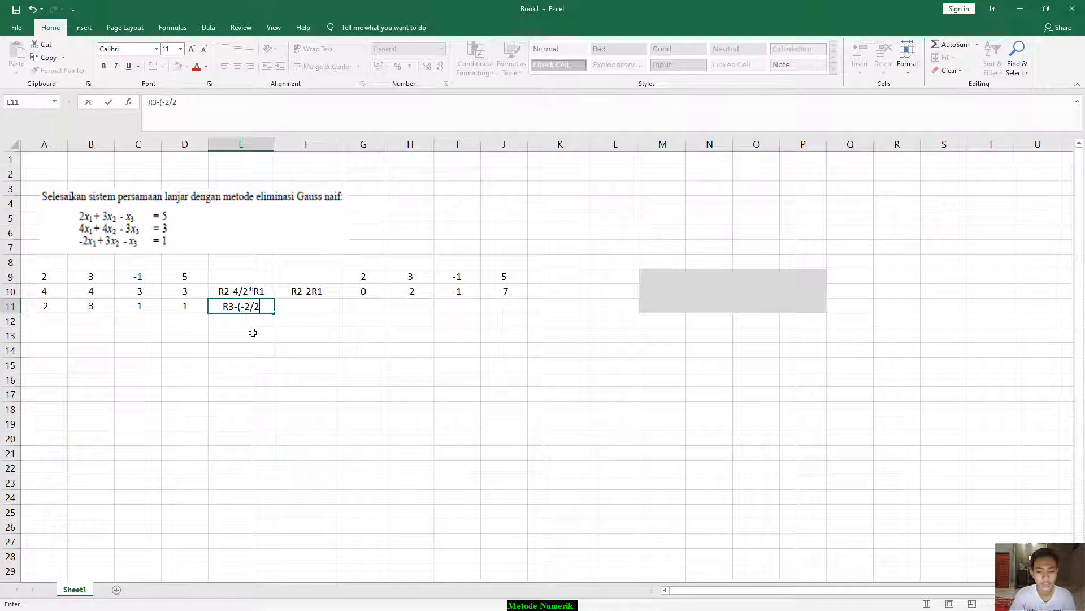
{"action": "type", "text": "*"}
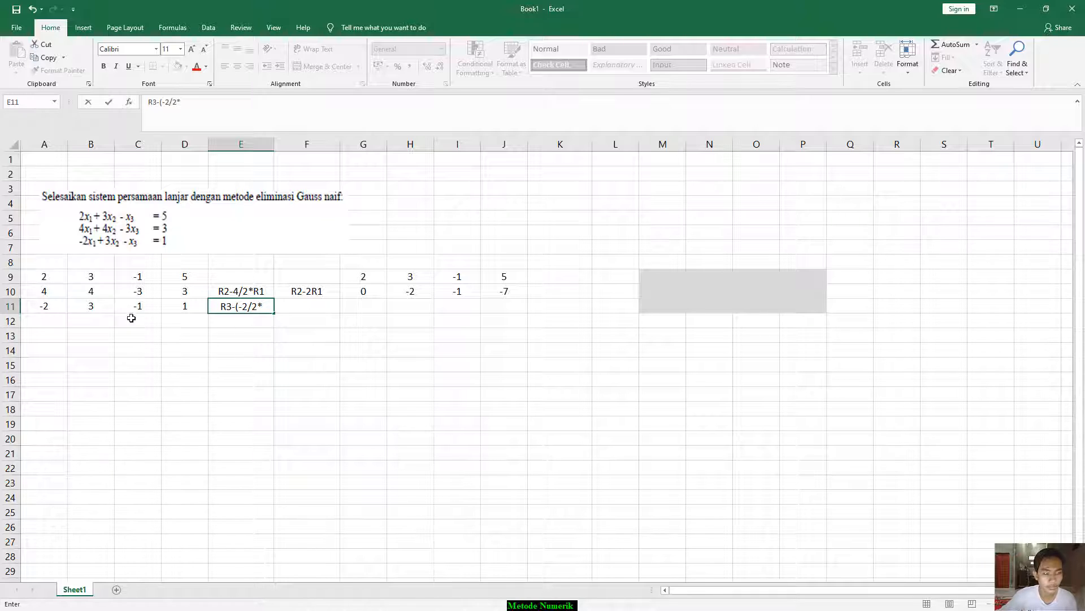
{"action": "type", "text": "R1"}
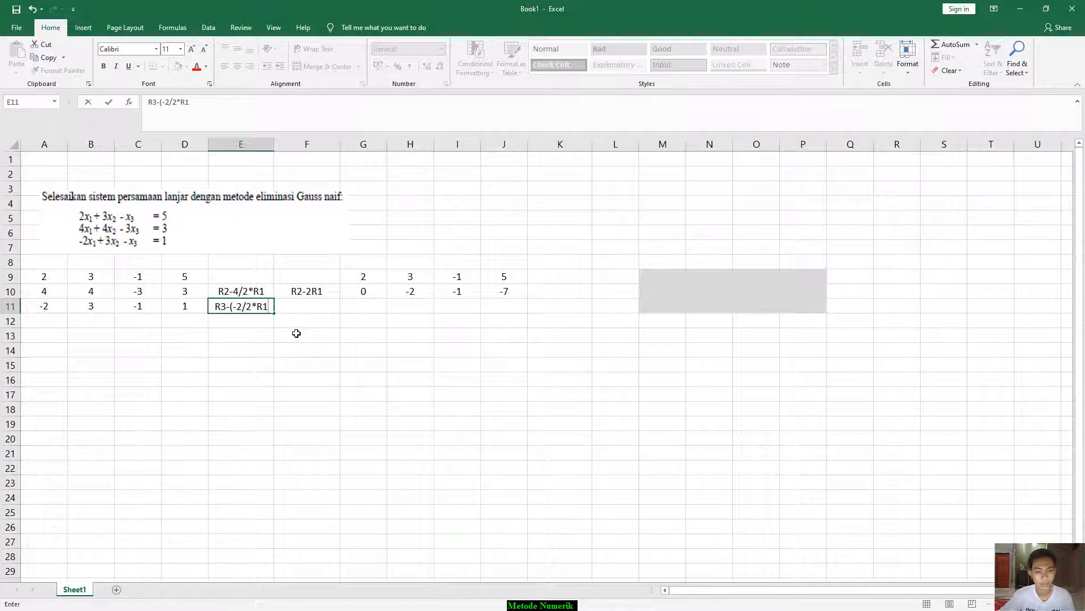
{"action": "type", "text": ")"}
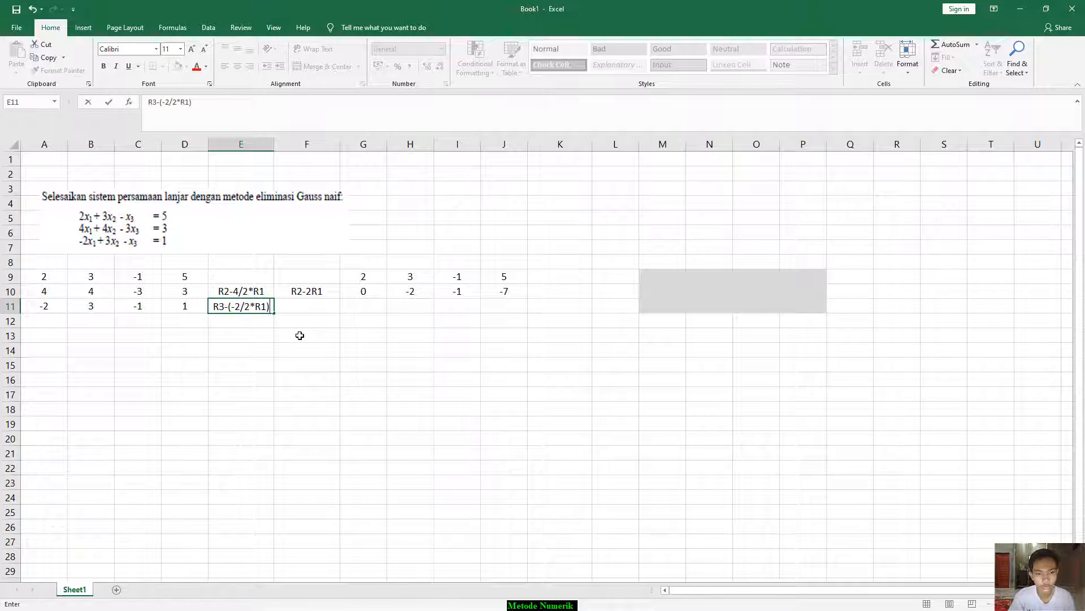
{"action": "key", "text": "Return"}
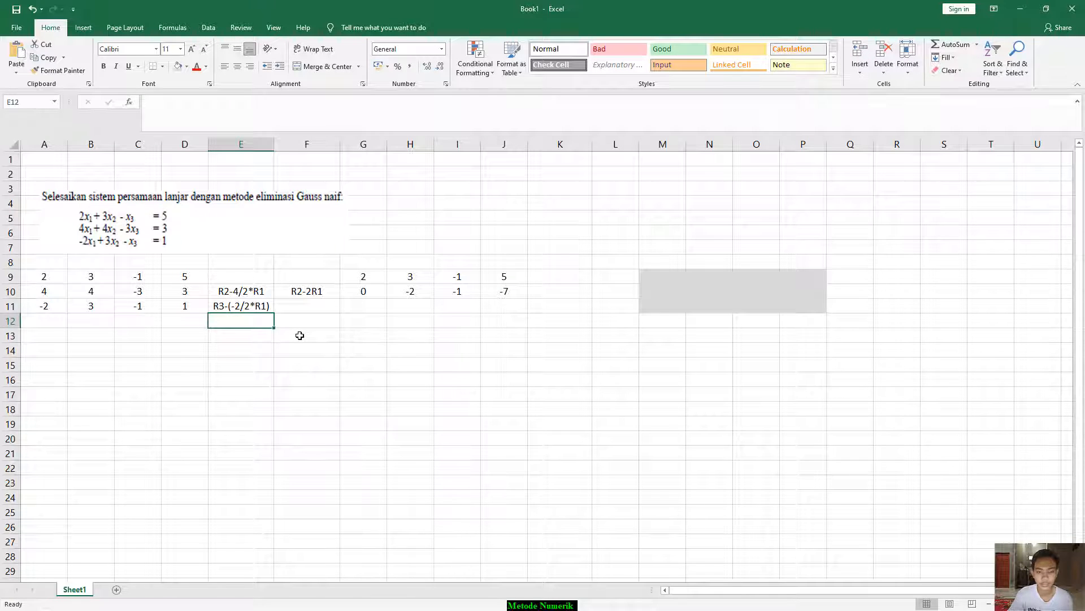
- Enter the simplified form R3+R1 of the third row's operation in F11
{"action": "key", "text": "Right"}
{"action": "key", "text": "Up"}
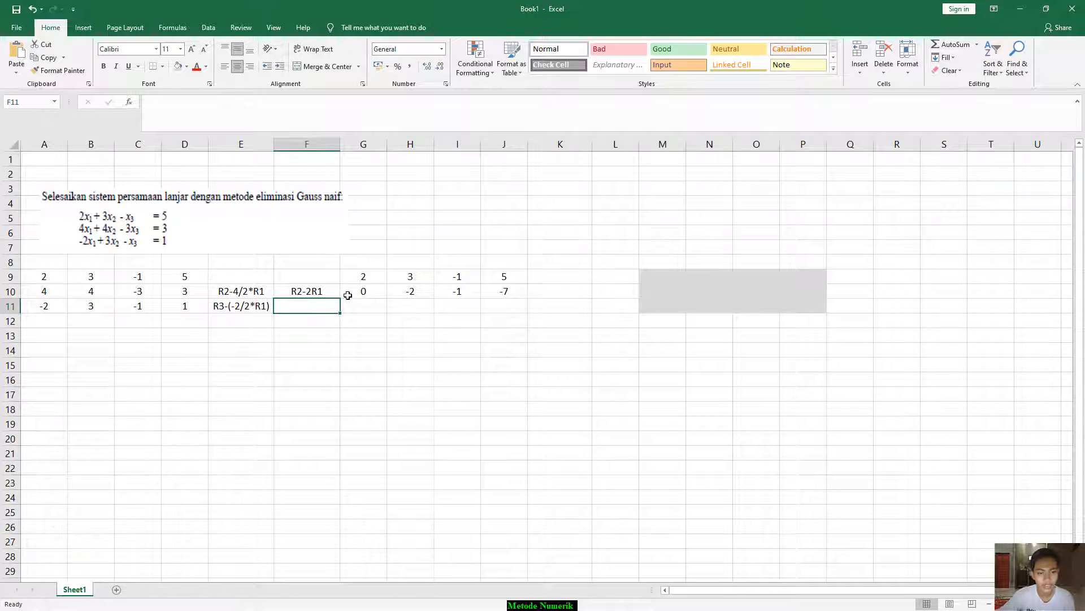
{"action": "type", "text": "R3"}
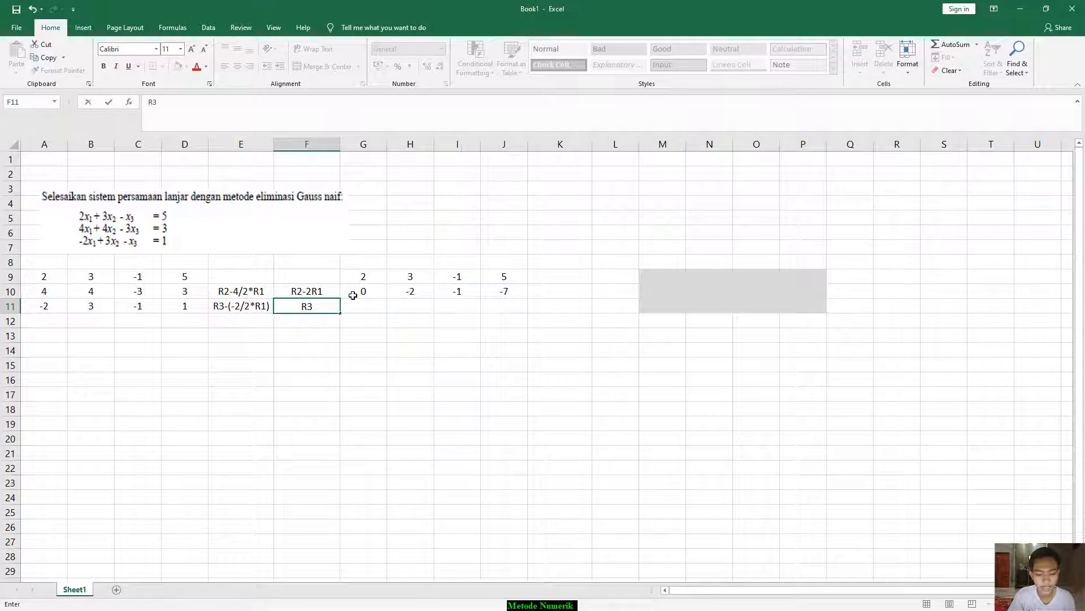
{"action": "type", "text": "+"}
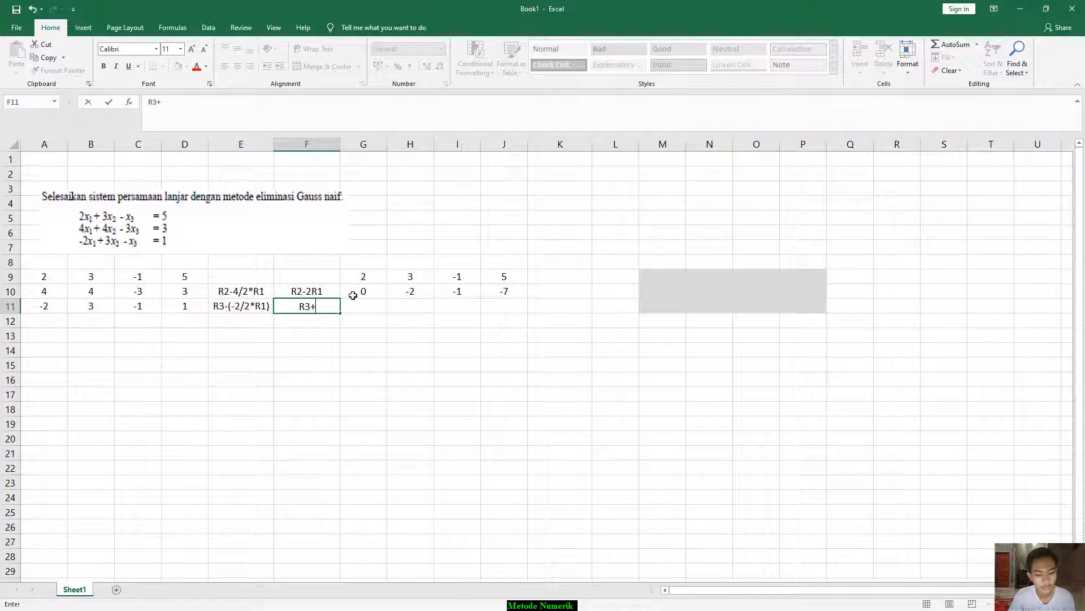
{"action": "type", "text": "R1"}
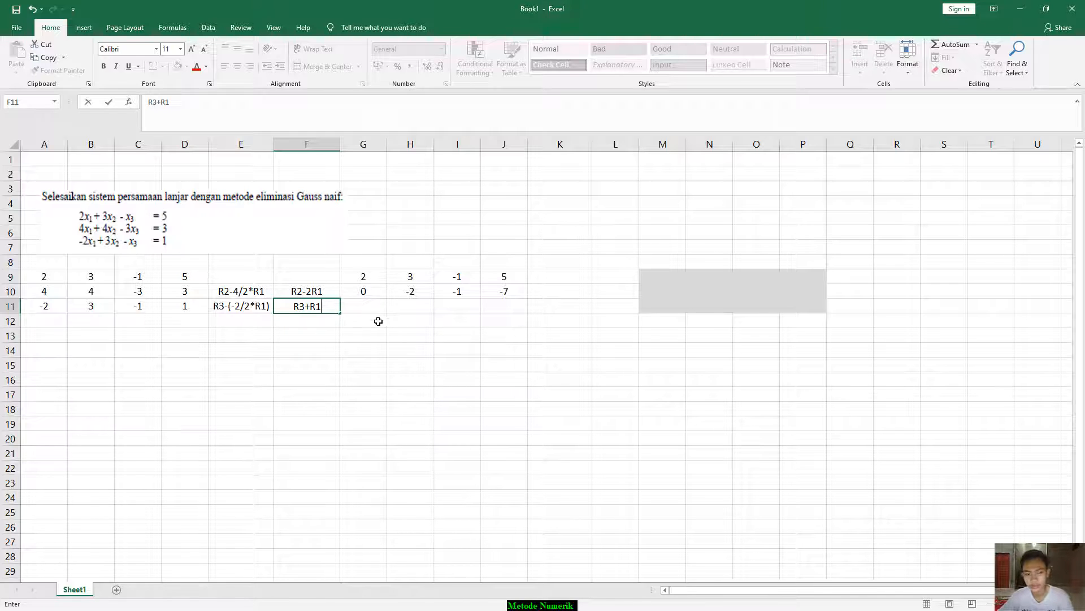
- Calculate the eliminated third row with =A11+A9 in G11 and fill the formula across to J11
{"action": "left_click", "coordinate": [370, 306]}
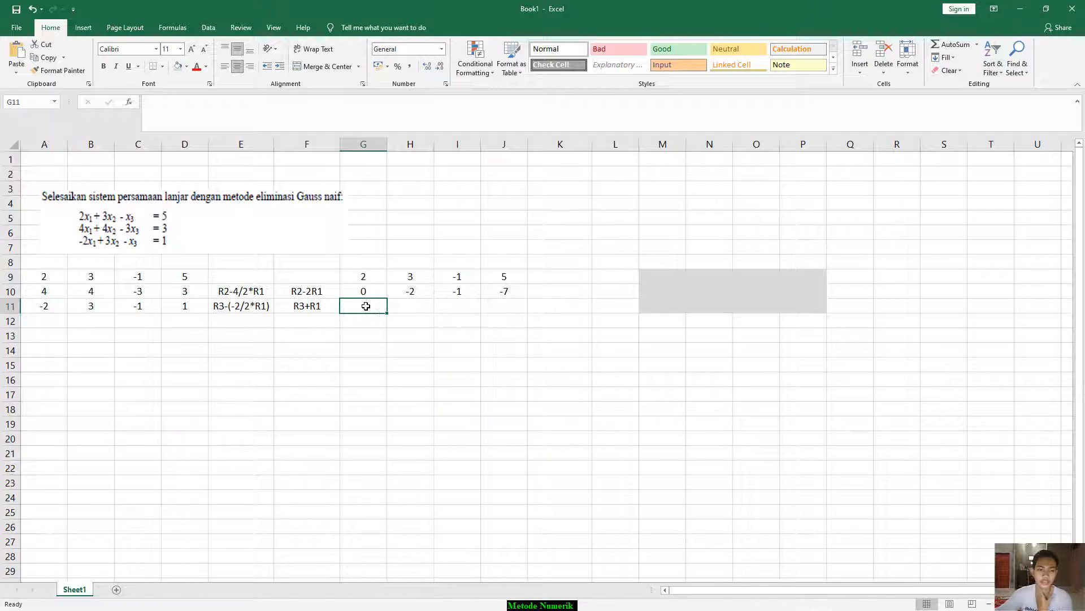
{"action": "type", "text": "="}
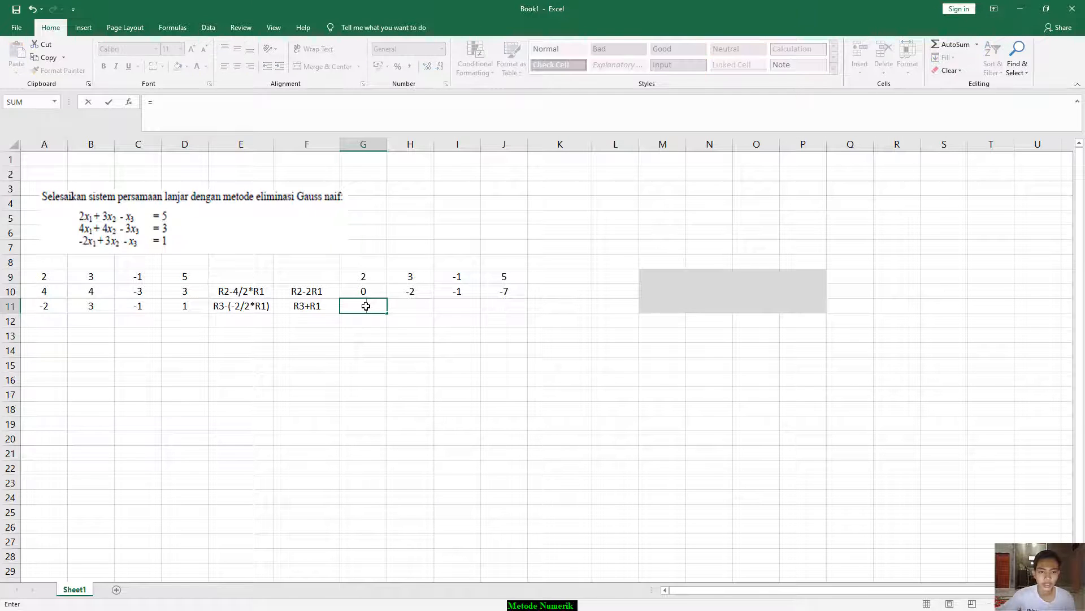
{"action": "left_click", "coordinate": [47, 306]}
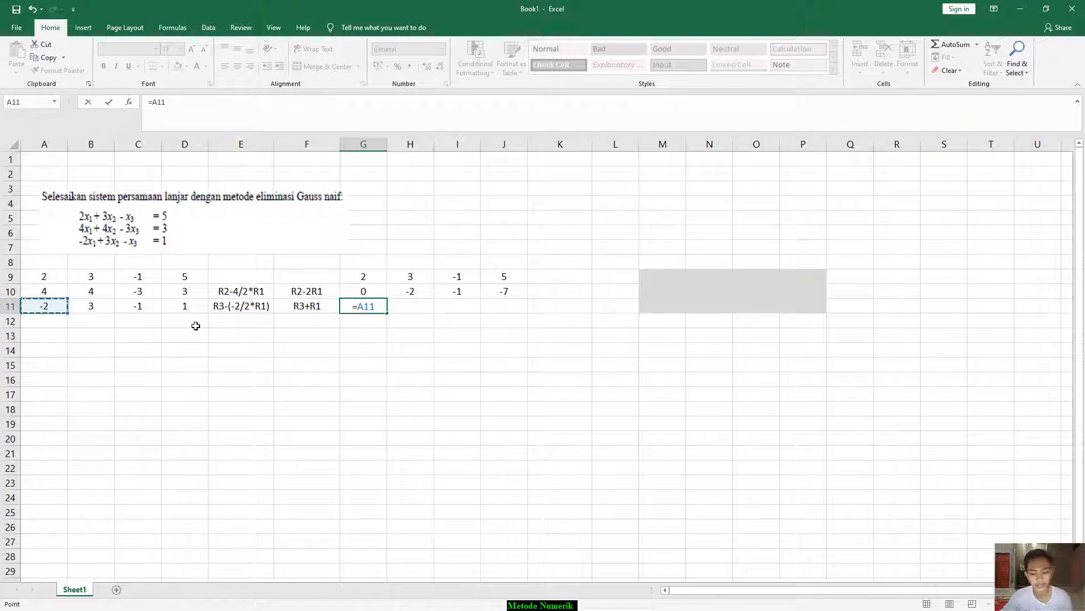
{"action": "type", "text": "+"}
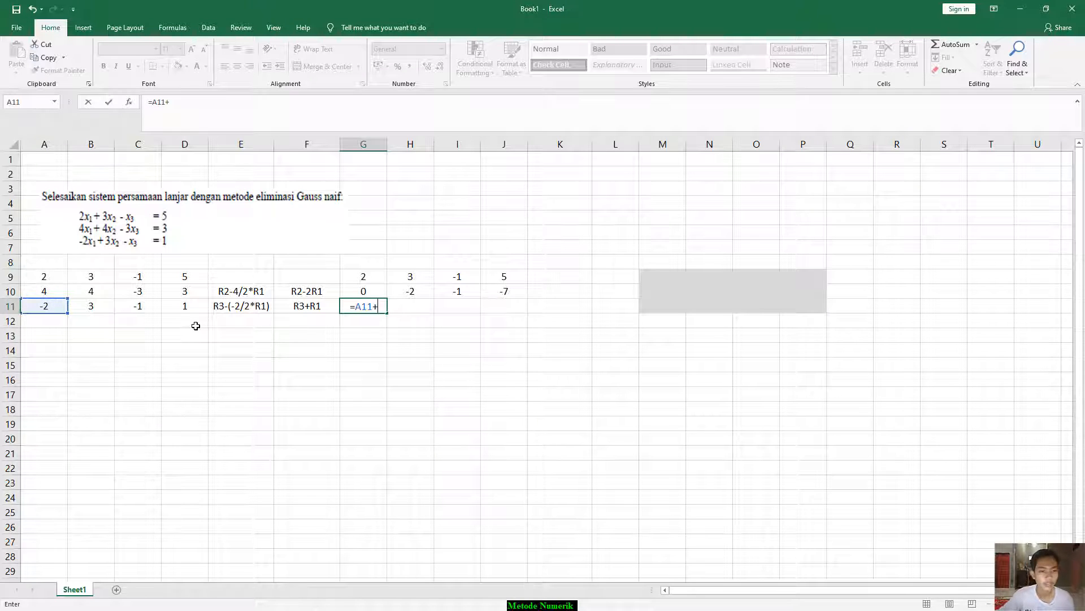
{"action": "left_click", "coordinate": [37, 276]}
{"action": "key", "text": "Return"}
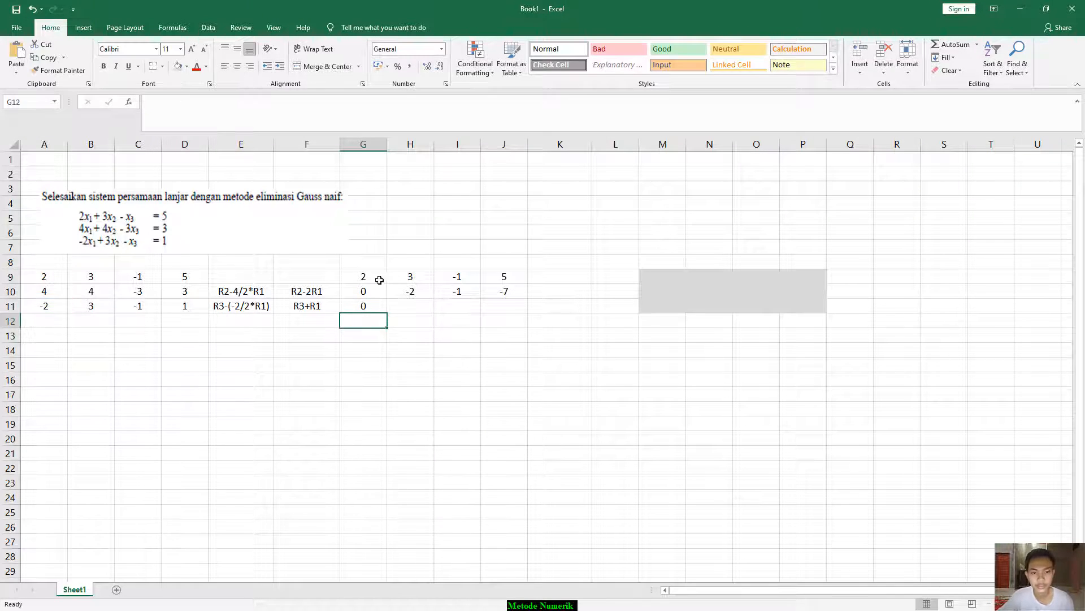
{"action": "left_click", "coordinate": [370, 306]}
{"action": "left_click_drag", "start_coordinate": [387, 313], "coordinate": [522, 308]}
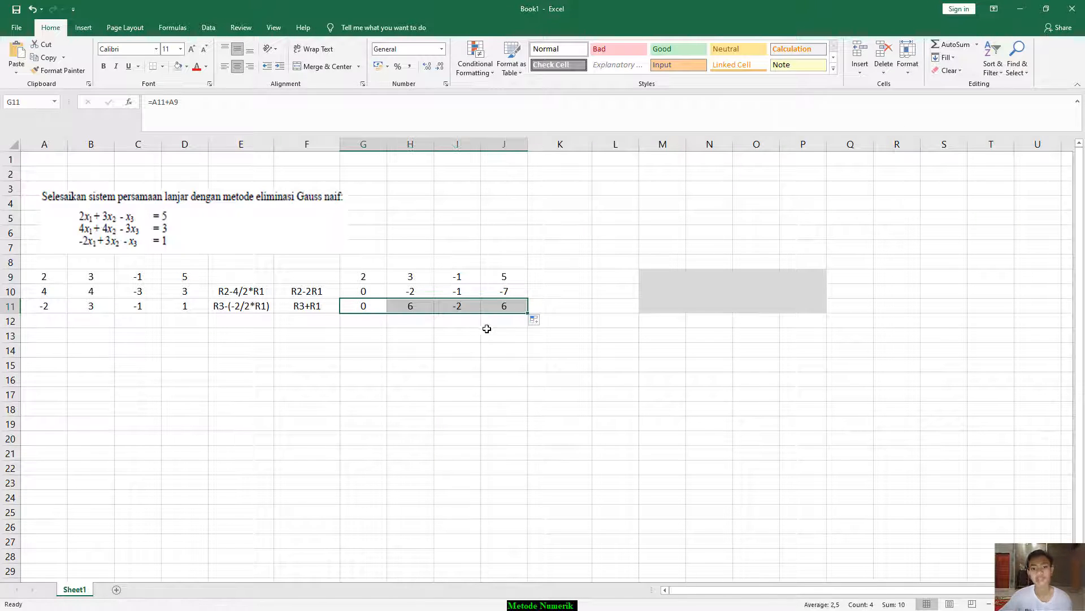
- Write the second-stage row operation R3-6/-2*R2 as text in K11, beside the eliminated third row
{"action": "left_click", "coordinate": [424, 320]}
{"action": "left_click", "coordinate": [415, 306]}
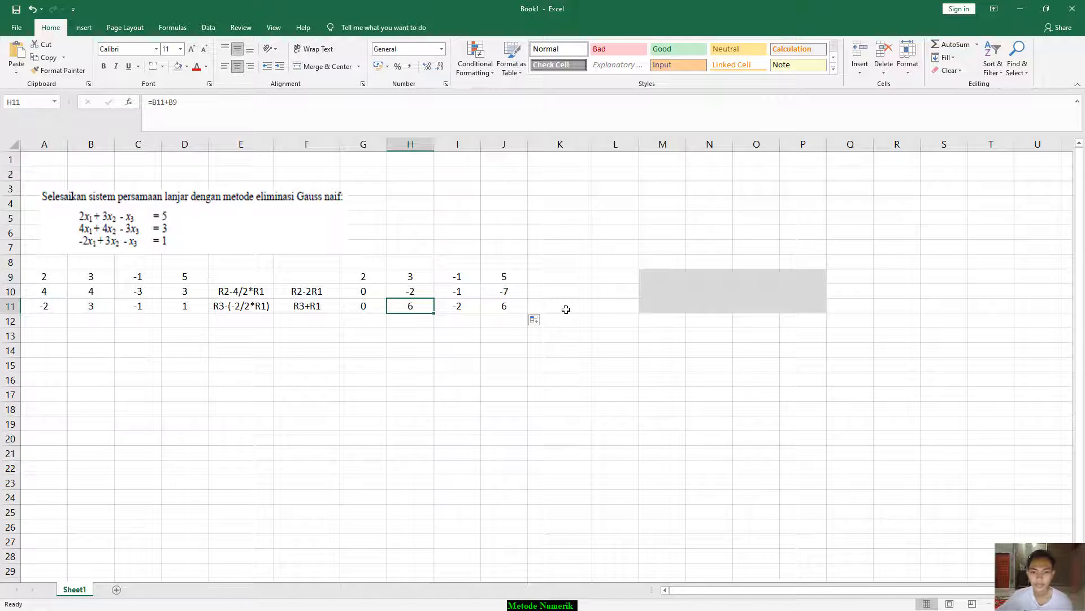
{"action": "left_click", "coordinate": [561, 305]}
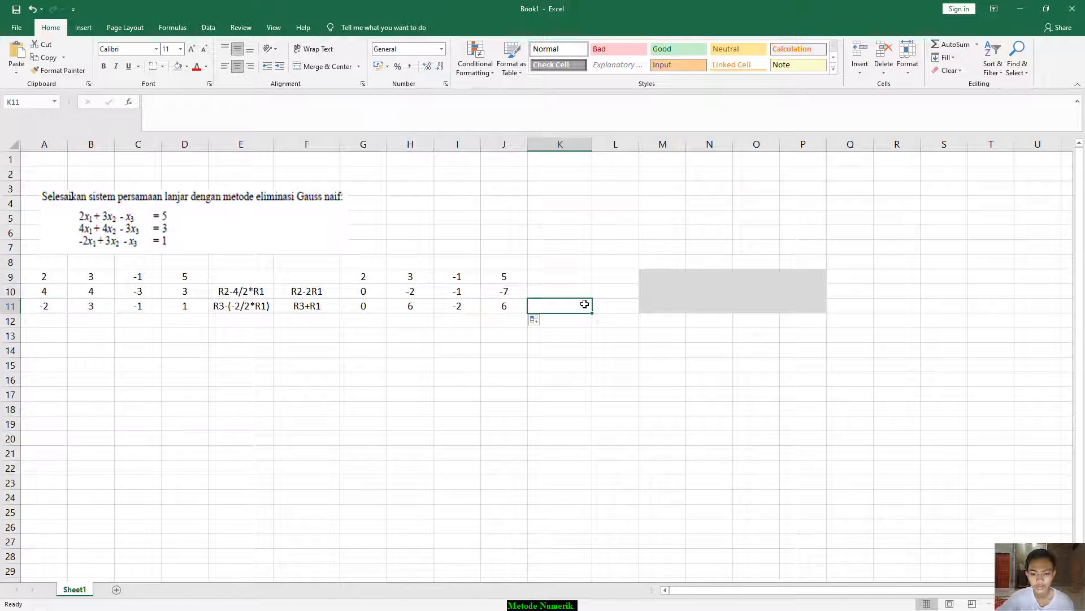
{"action": "type", "text": "R"}
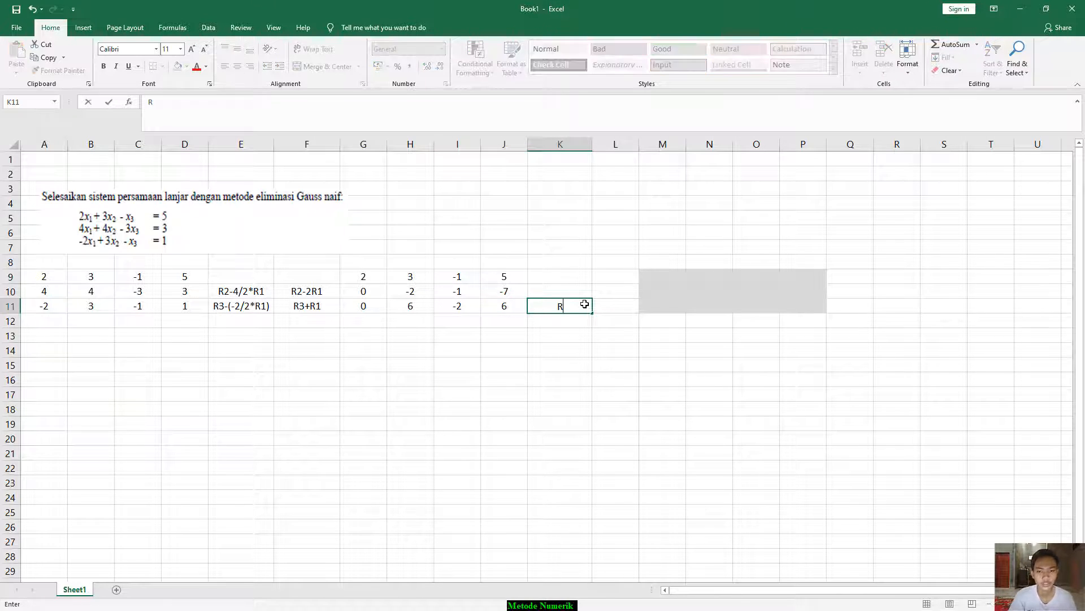
{"action": "type", "text": "3"}
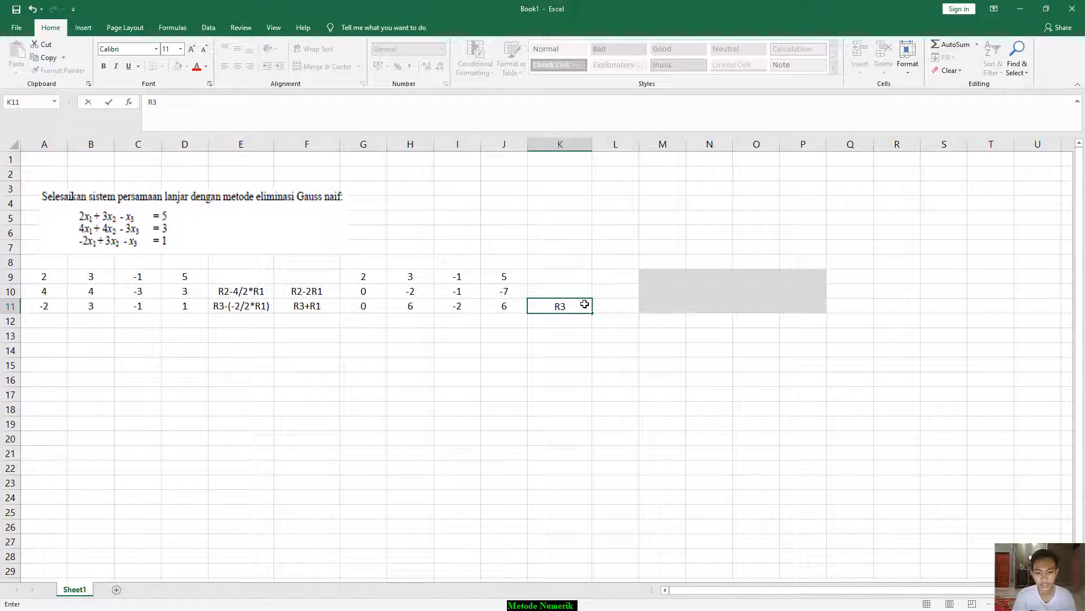
{"action": "type", "text": "-"}
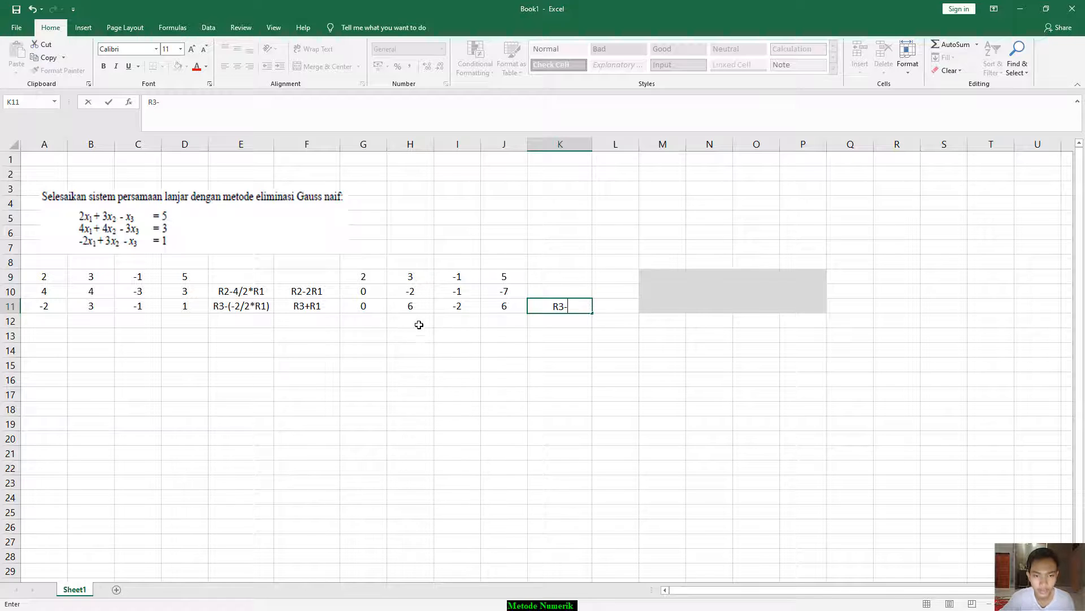
{"action": "left_click", "coordinate": [412, 306]}
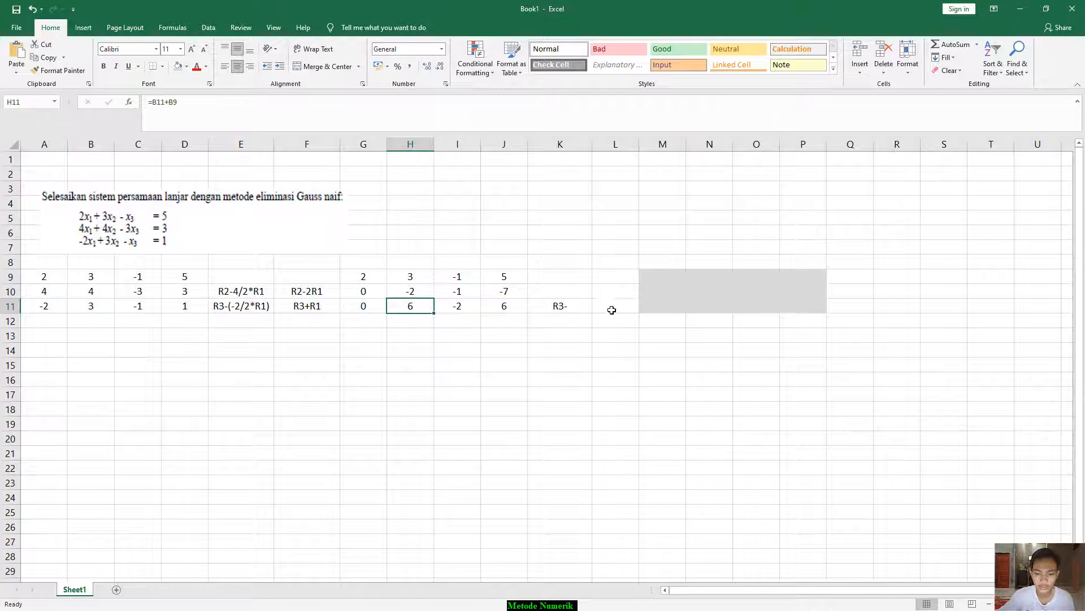
{"action": "left_click", "coordinate": [575, 307]}
{"action": "left_click", "coordinate": [177, 107]}
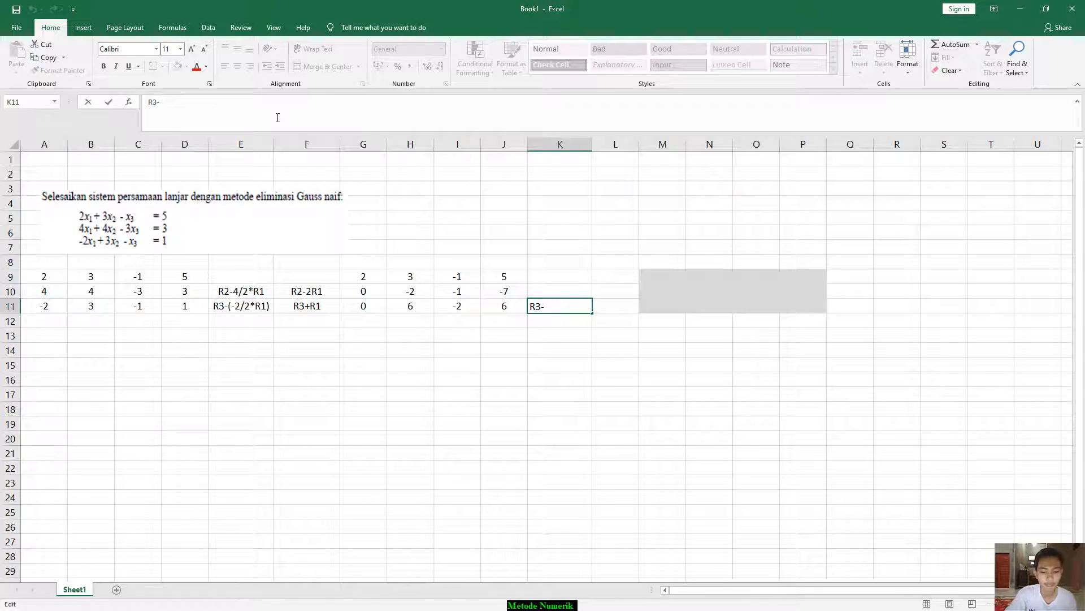
{"action": "type", "text": "6/-2*"}
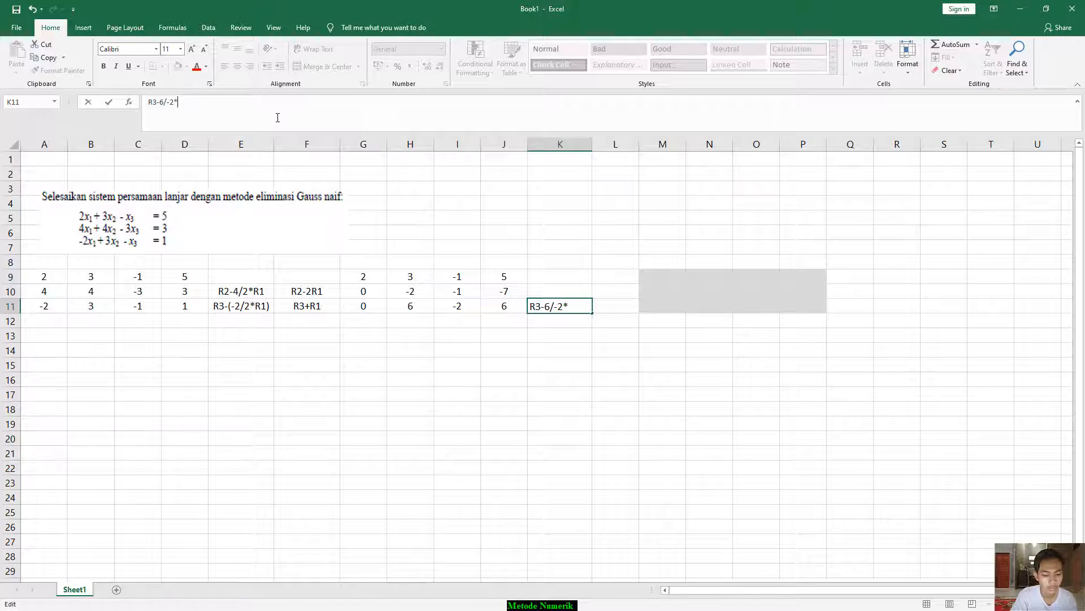
{"action": "type", "text": "R2"}
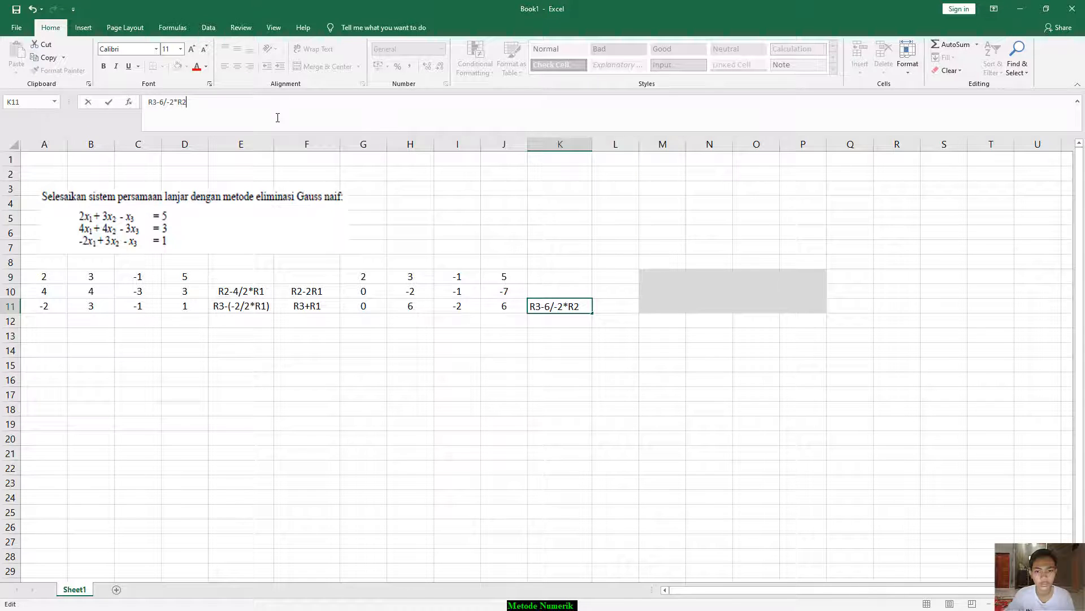
- Enclose the factor 6/-2 in parentheses so K11 reads R3-(6/-2)*R2
{"action": "left_click", "coordinate": [549, 307]}
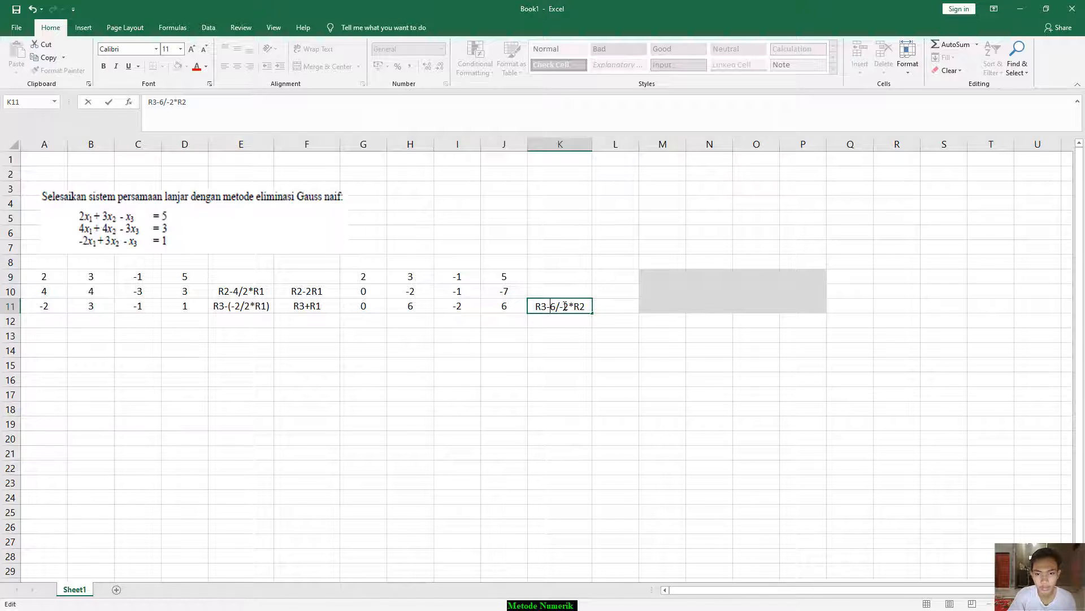
{"action": "type", "text": "("}
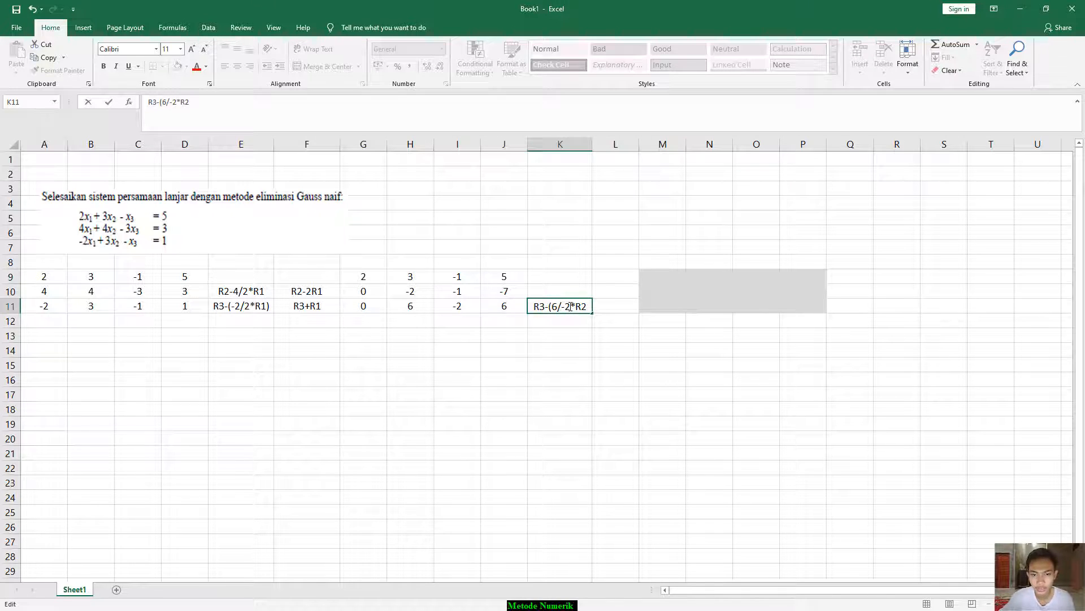
{"action": "left_click", "coordinate": [571, 307]}
{"action": "type", "text": ")"}
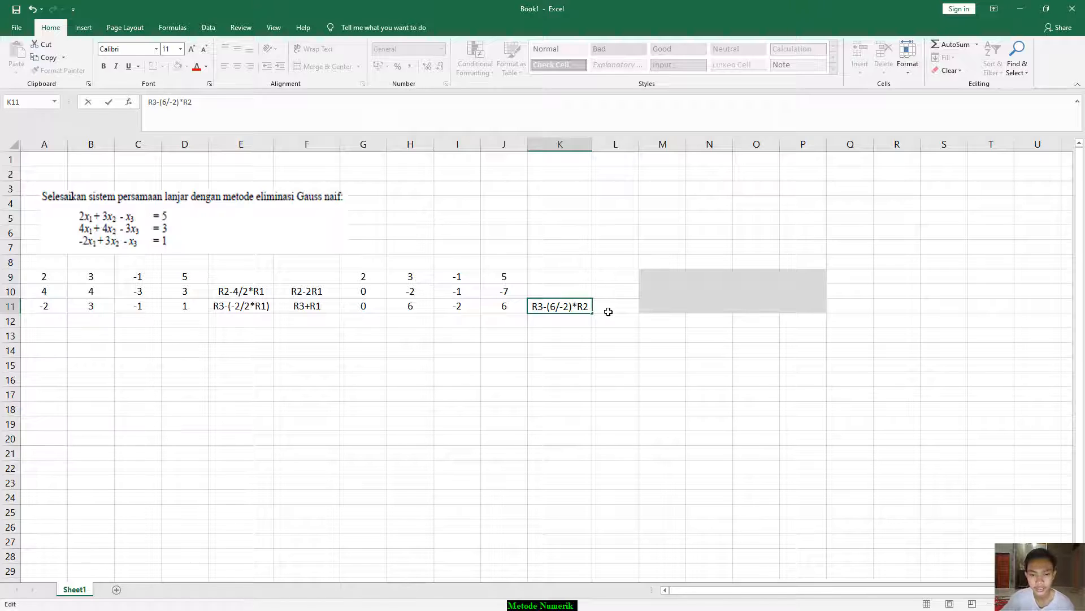
- Write the simplified form R3+3R2 of the second-stage row operation in L11
{"action": "left_click", "coordinate": [610, 308]}
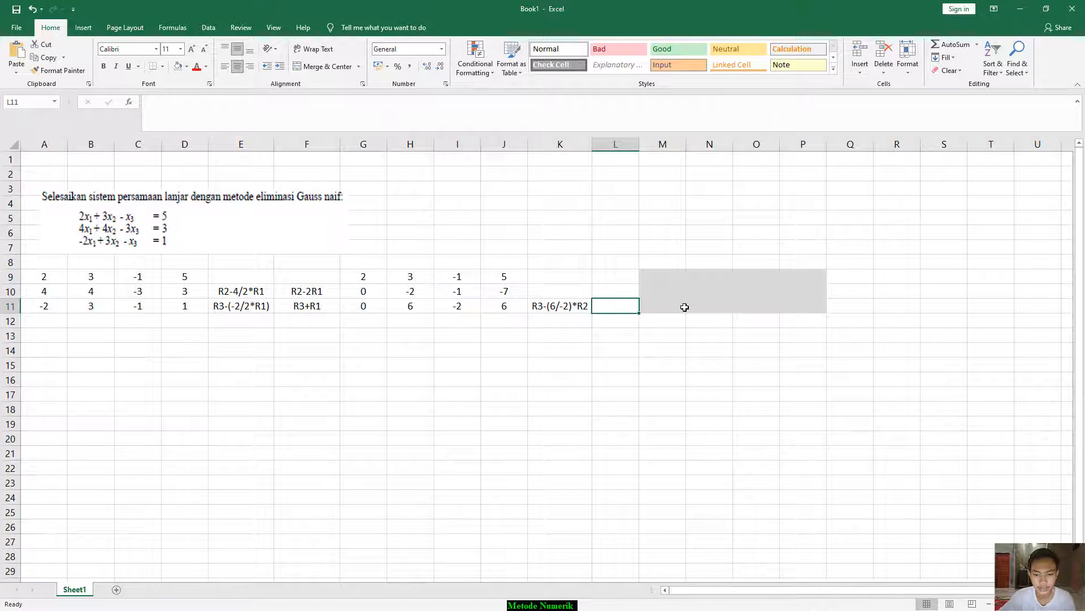
{"action": "type", "text": "R"}
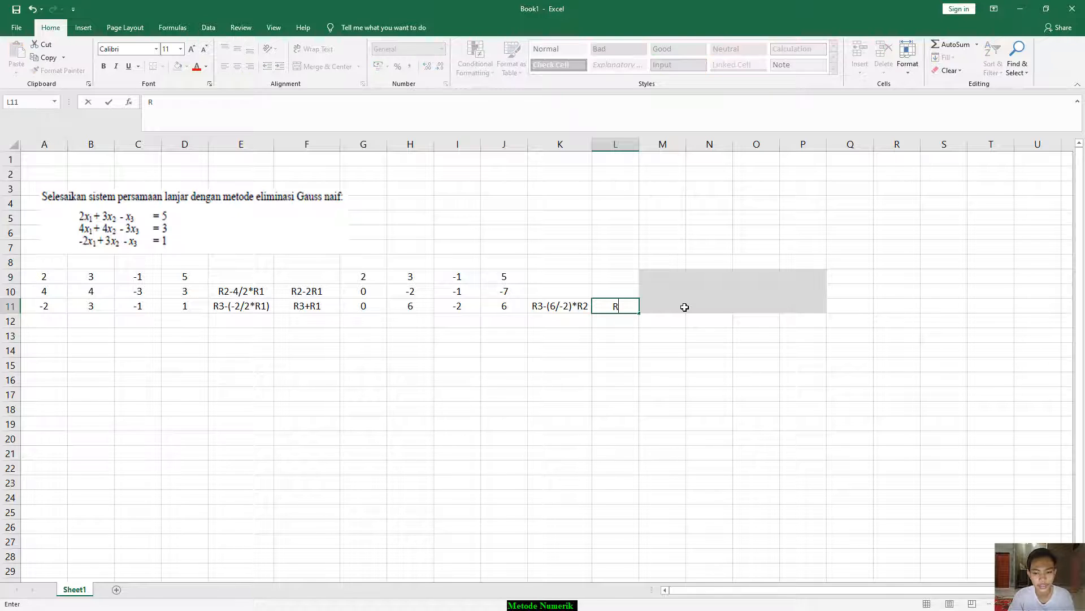
{"action": "type", "text": "3+"}
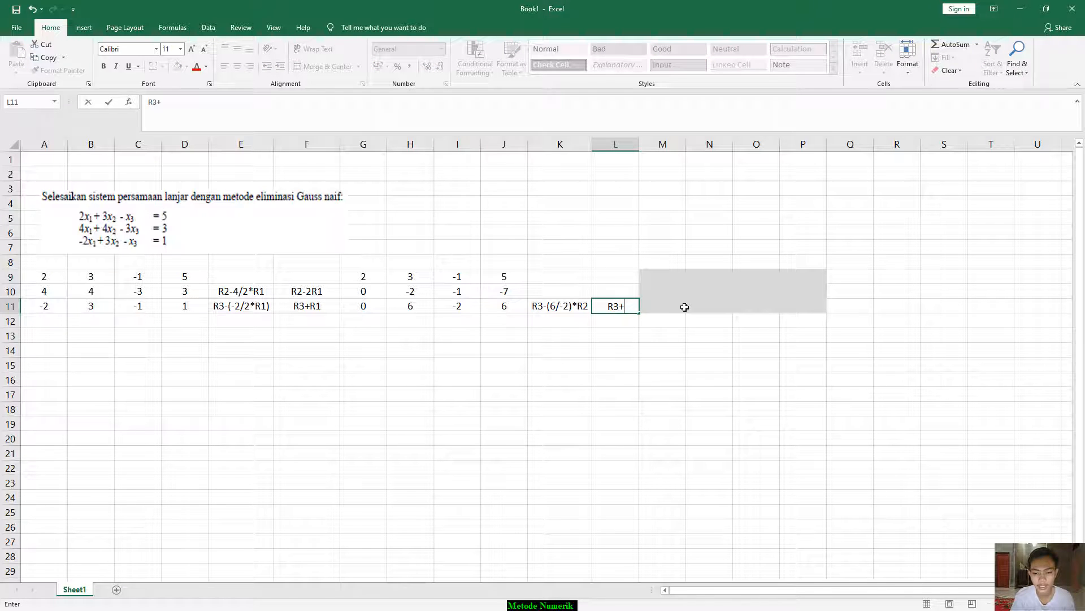
{"action": "type", "text": "3"}
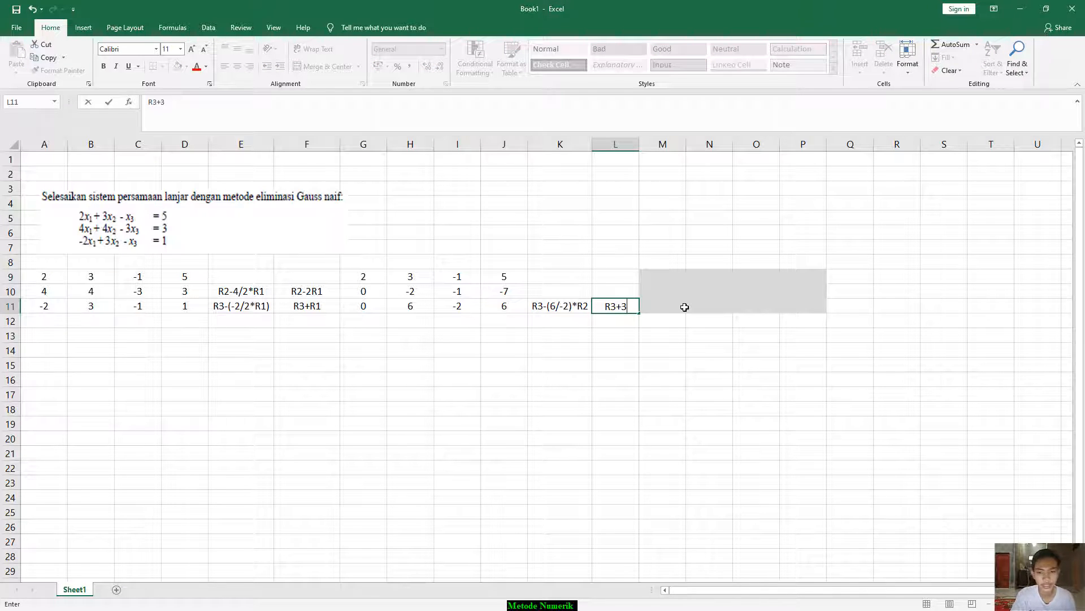
{"action": "type", "text": "R2"}
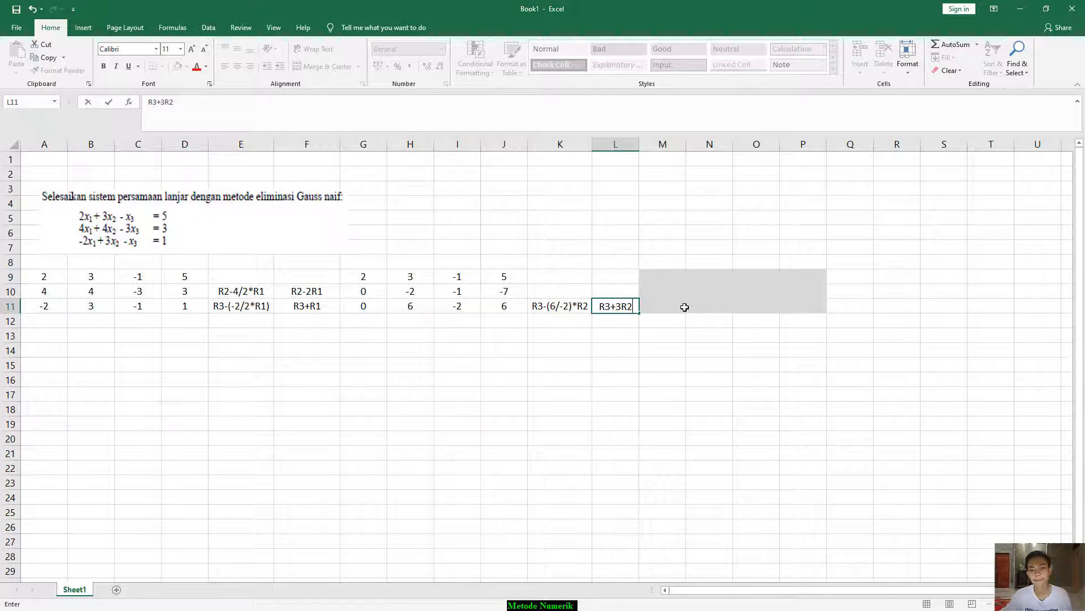
- Carry the first row into the second-stage matrix with =G9 in M9, filled across to P9
{"action": "left_click", "coordinate": [650, 276]}
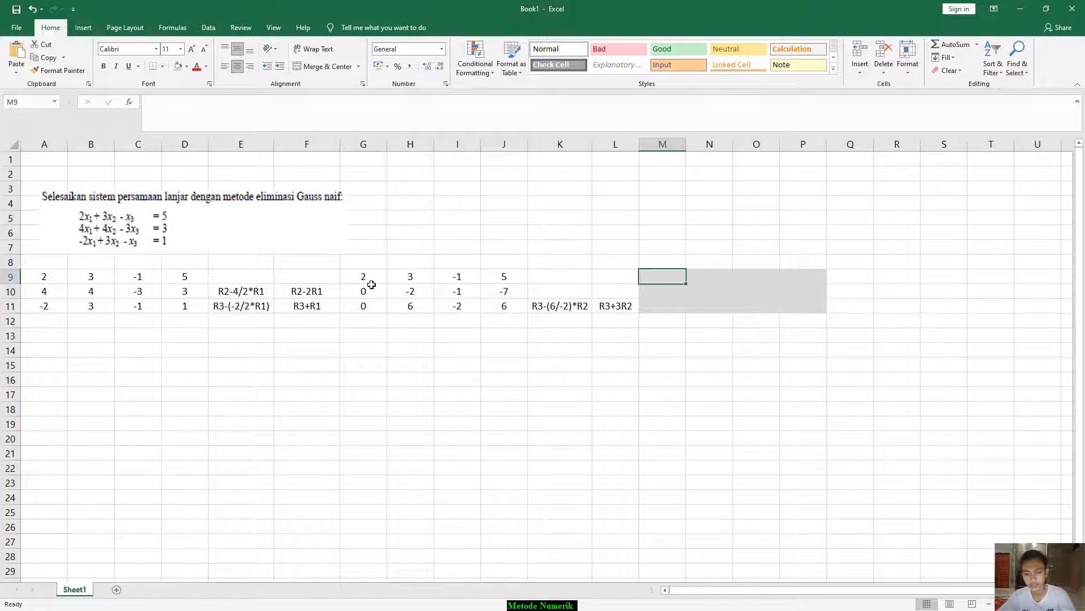
{"action": "type", "text": "="}
{"action": "left_click", "coordinate": [362, 278]}
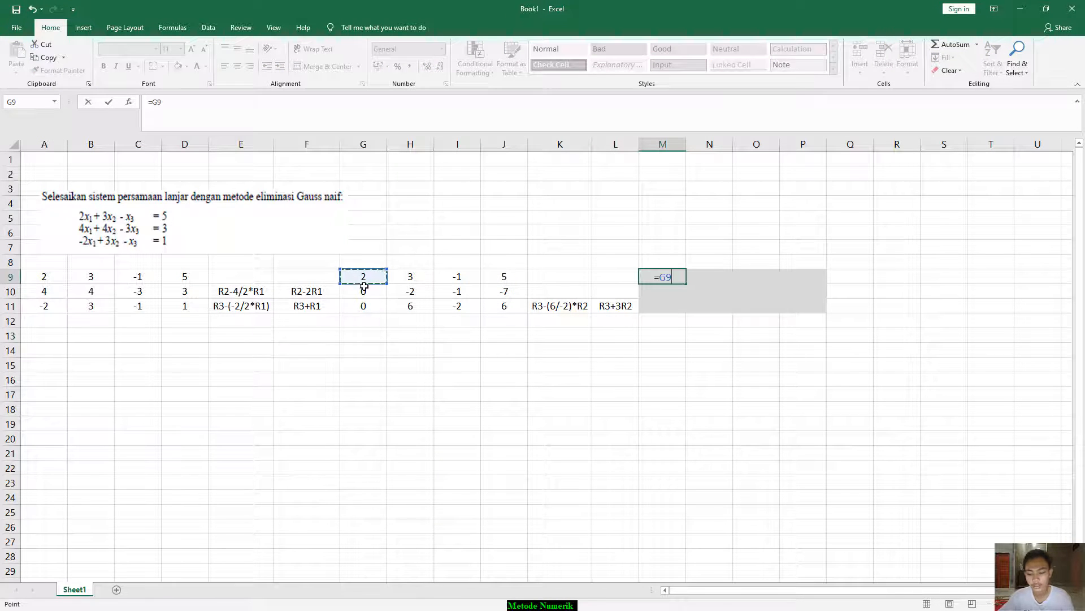
{"action": "key", "text": "Return"}
{"action": "left_click", "coordinate": [662, 276]}
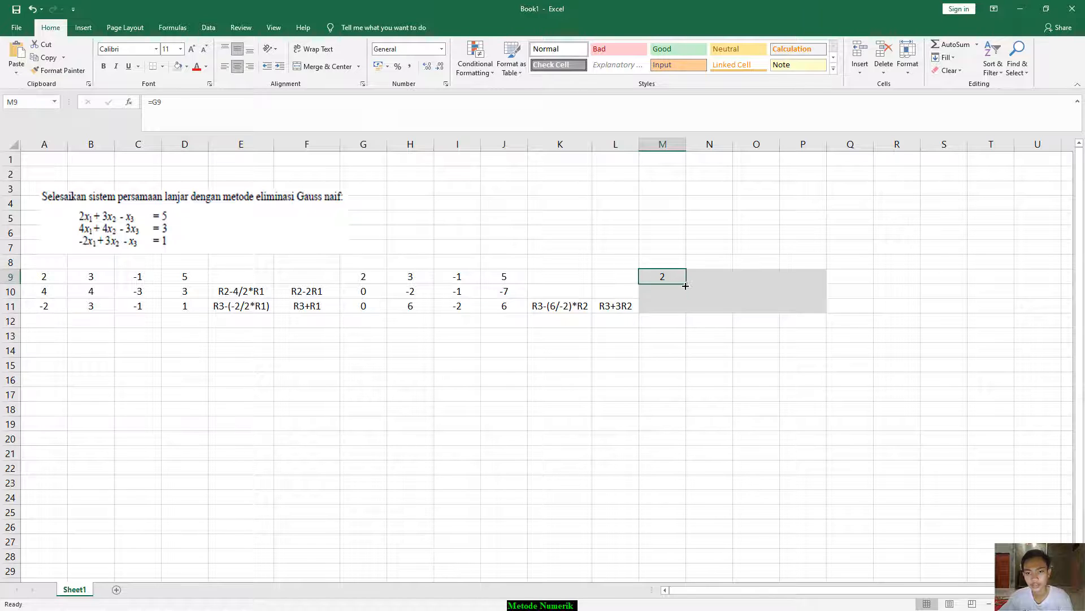
{"action": "left_click_drag", "start_coordinate": [686, 283], "coordinate": [834, 281]}
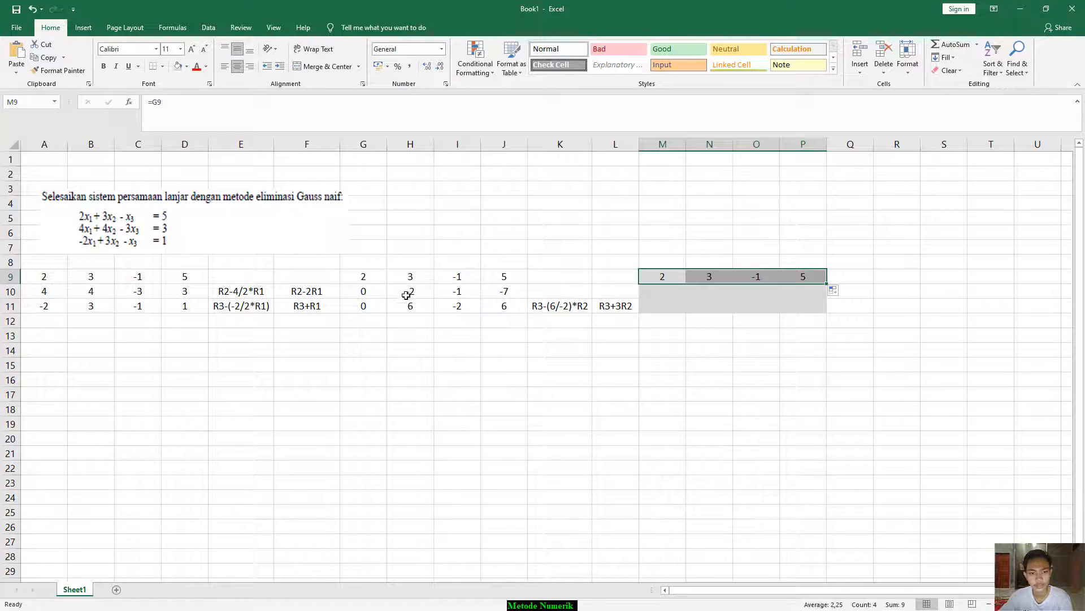
- Carry the second row into the second-stage matrix with =G10 in M10, filled across to P10
{"action": "left_click", "coordinate": [368, 290]}
{"action": "left_click", "coordinate": [657, 289]}
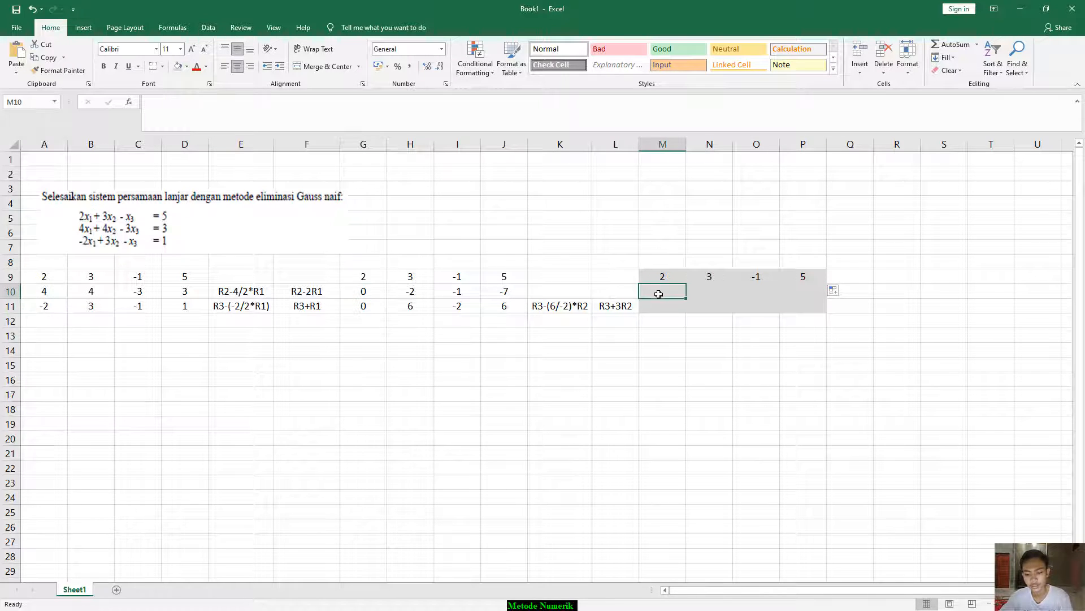
{"action": "type", "text": "="}
{"action": "left_click", "coordinate": [367, 291]}
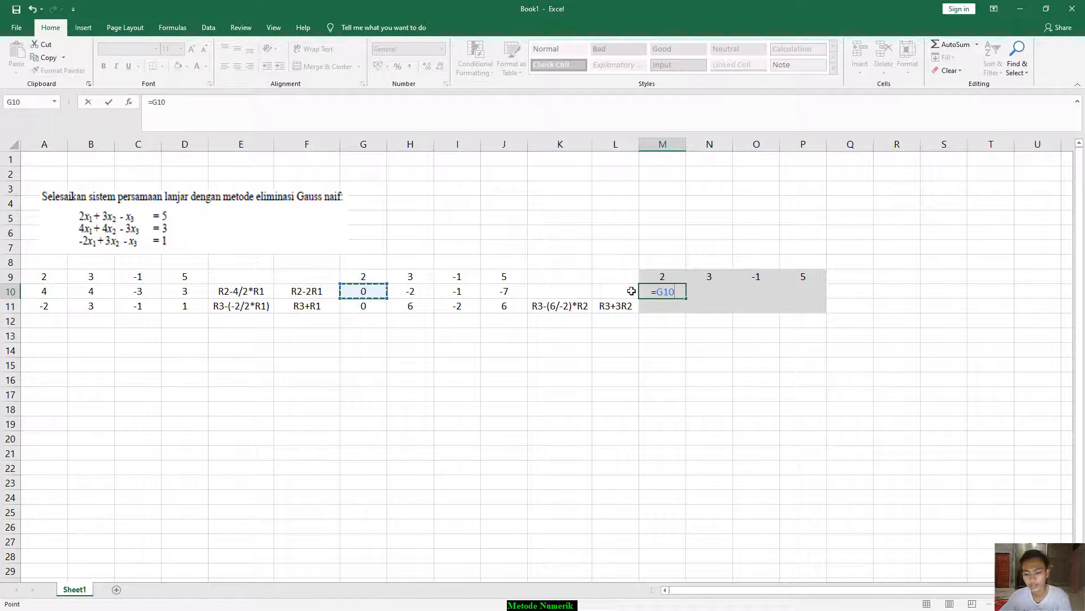
{"action": "key", "text": "Return"}
{"action": "left_click", "coordinate": [665, 291]}
{"action": "left_click_drag", "start_coordinate": [685, 298], "coordinate": [823, 296]}
- Calculate the second-stage third row with =G11+3*G10 in M11 and fill the formula across to P11
{"action": "left_click", "coordinate": [657, 304]}
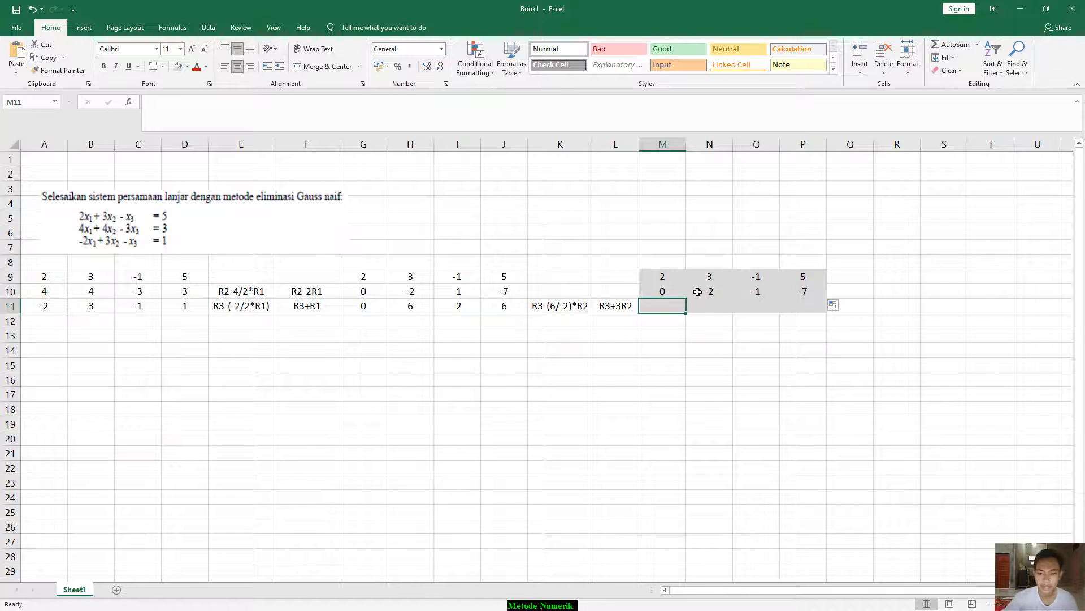
{"action": "type", "text": "="}
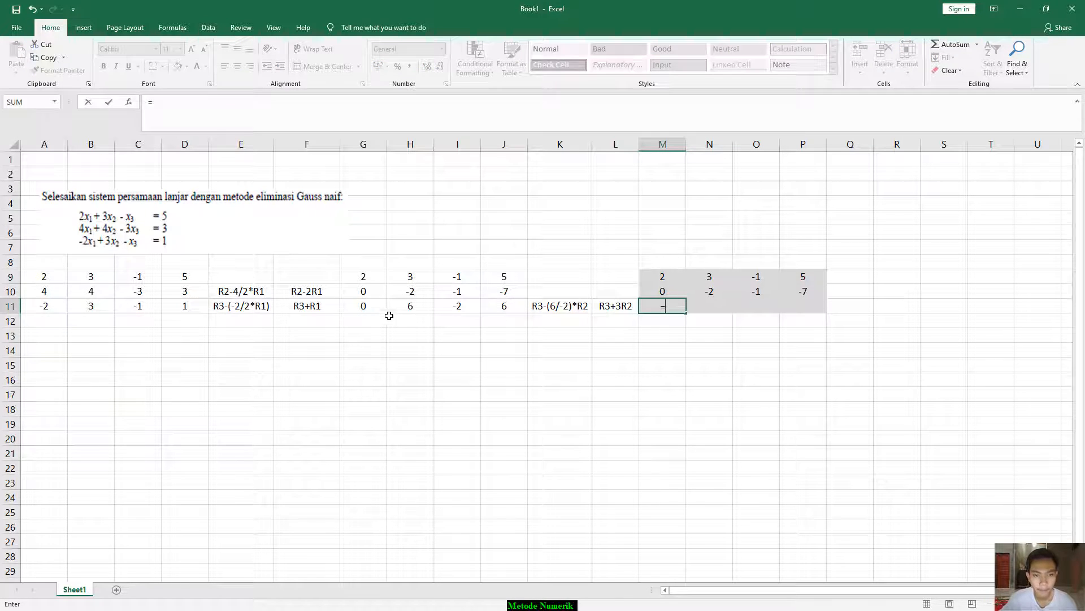
{"action": "left_click", "coordinate": [366, 306]}
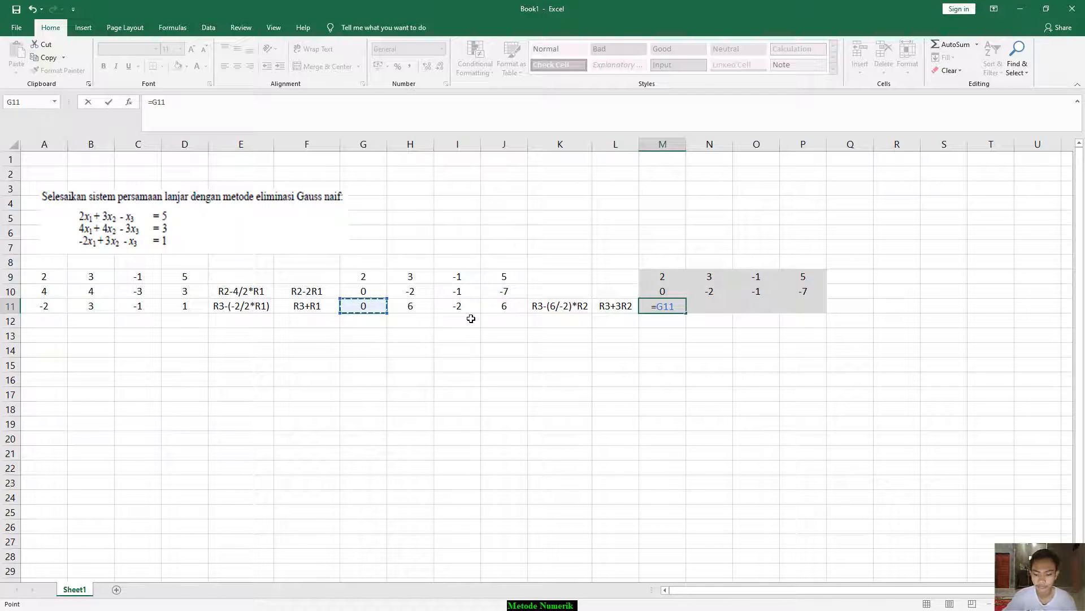
{"action": "type", "text": "+"}
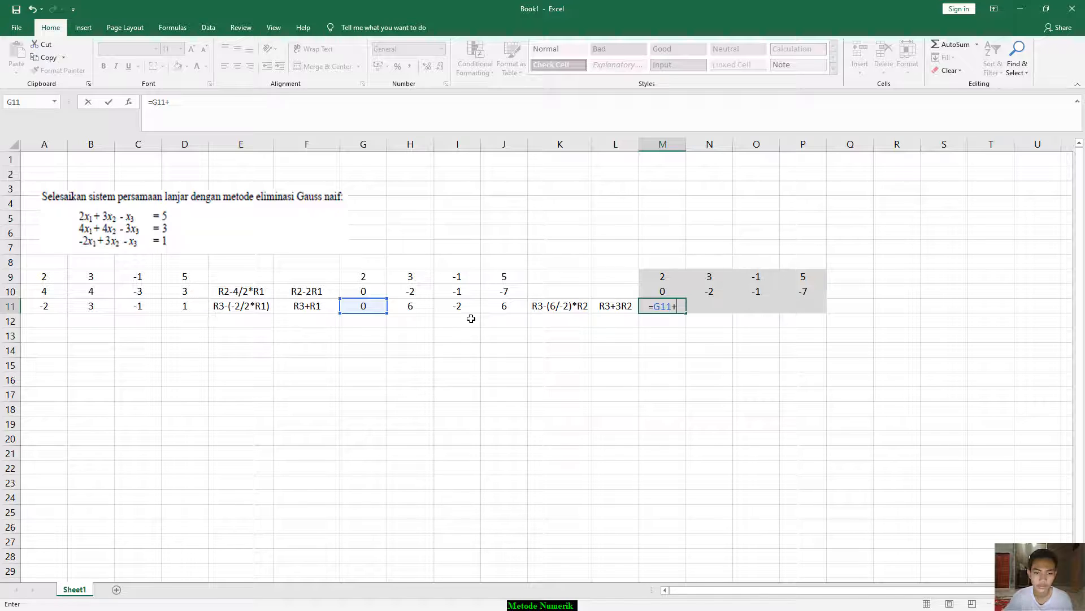
{"action": "type", "text": "3"}
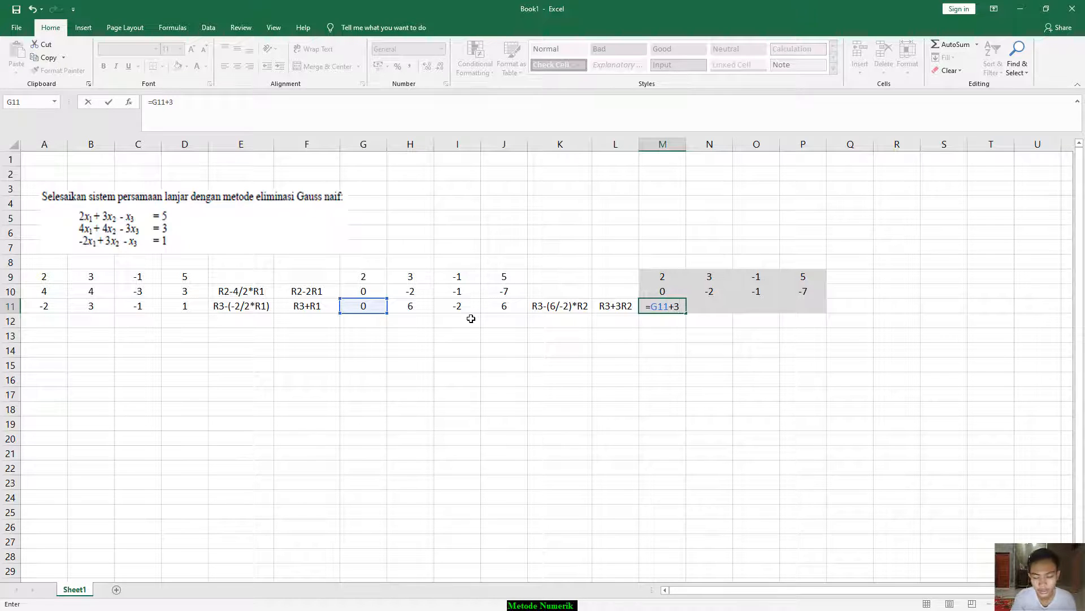
{"action": "type", "text": "*"}
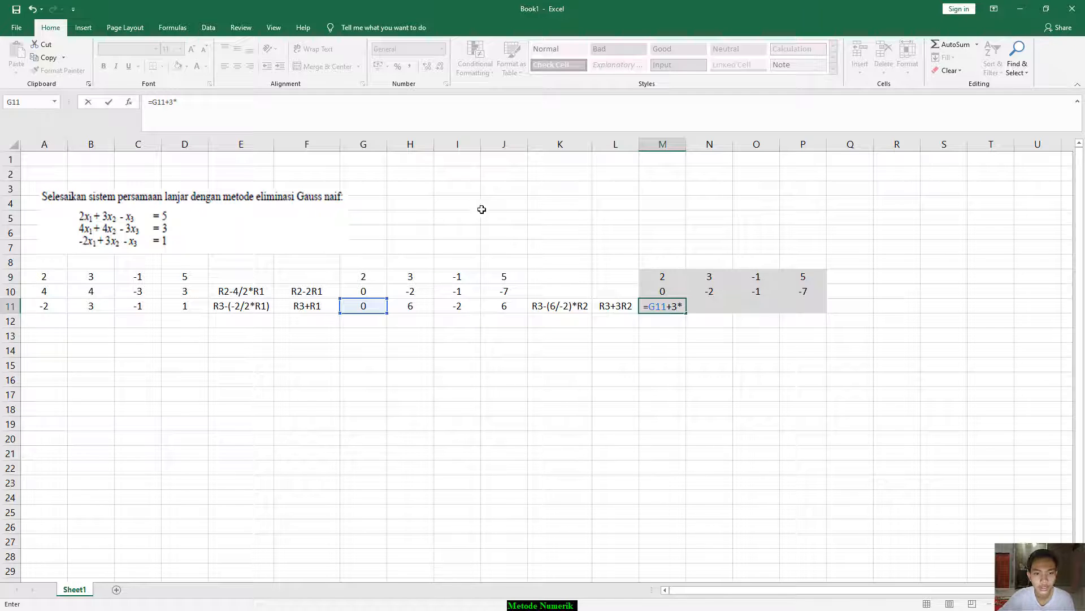
{"action": "left_click", "coordinate": [357, 290]}
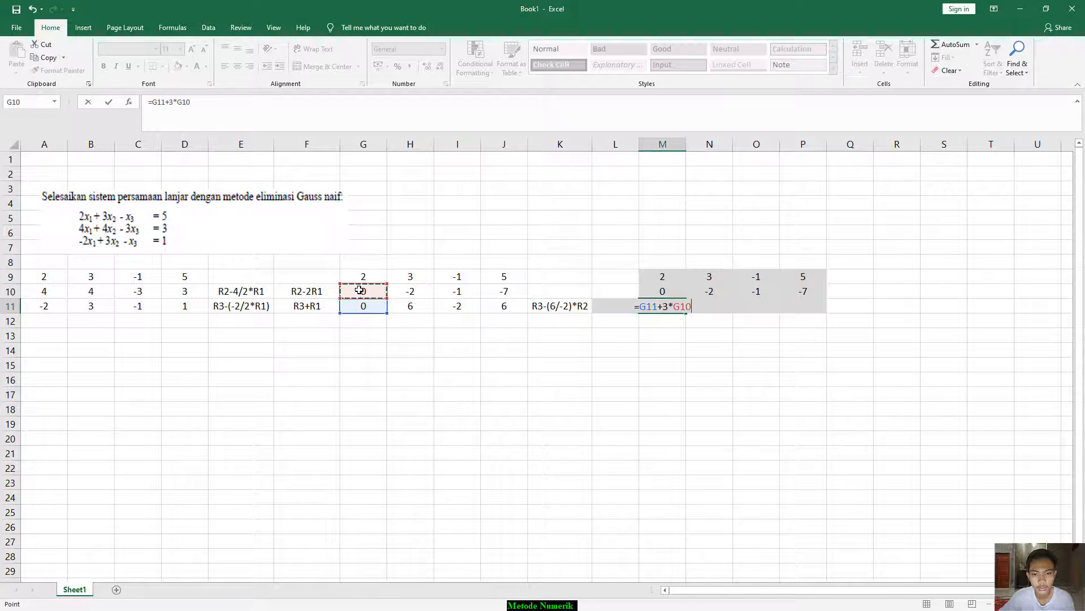
{"action": "key", "text": "Return"}
{"action": "left_click", "coordinate": [682, 306]}
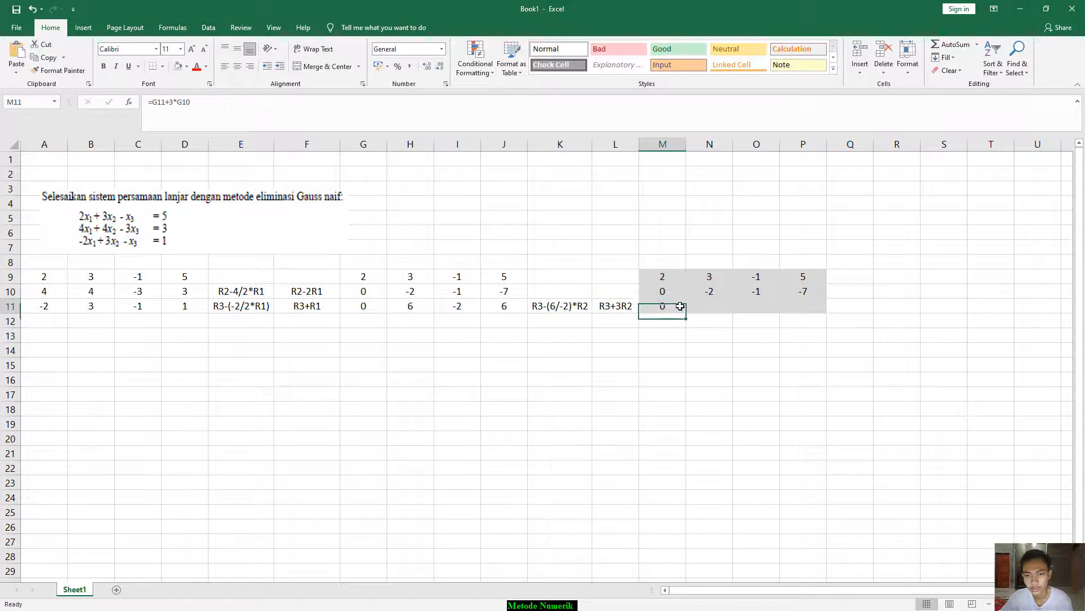
{"action": "left_click_drag", "start_coordinate": [685, 312], "coordinate": [826, 310]}
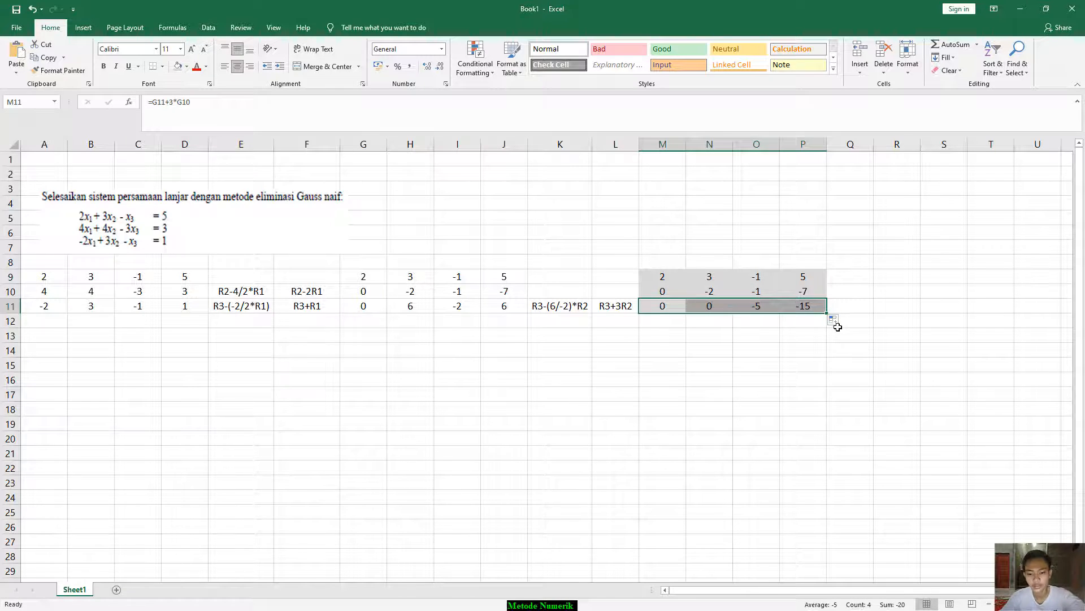
{"action": "left_click", "coordinate": [710, 323]}
{"action": "left_click", "coordinate": [670, 291]}
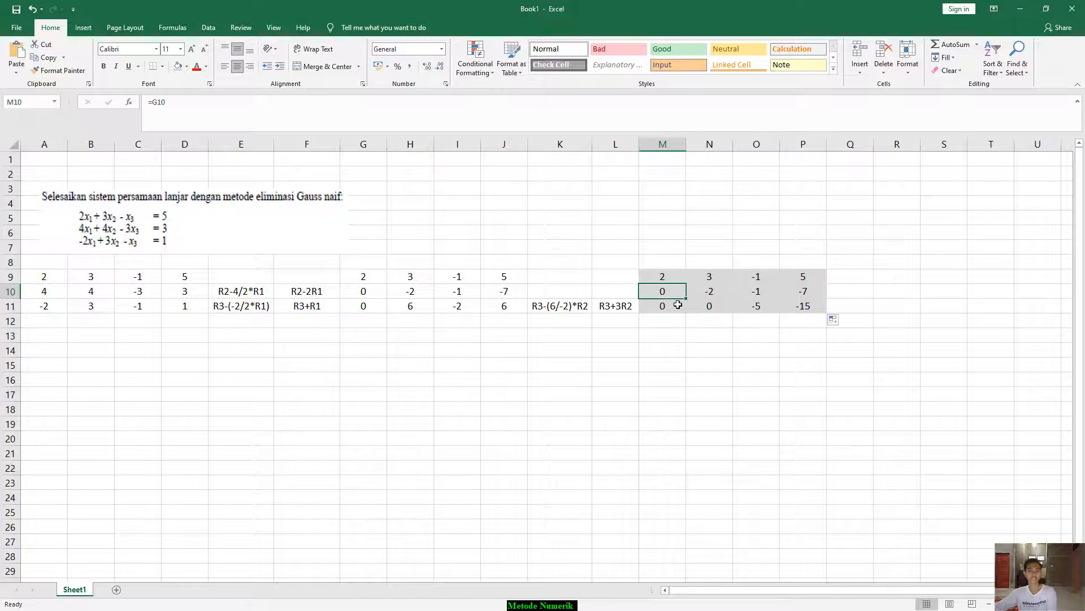
{"action": "left_click", "coordinate": [673, 308]}
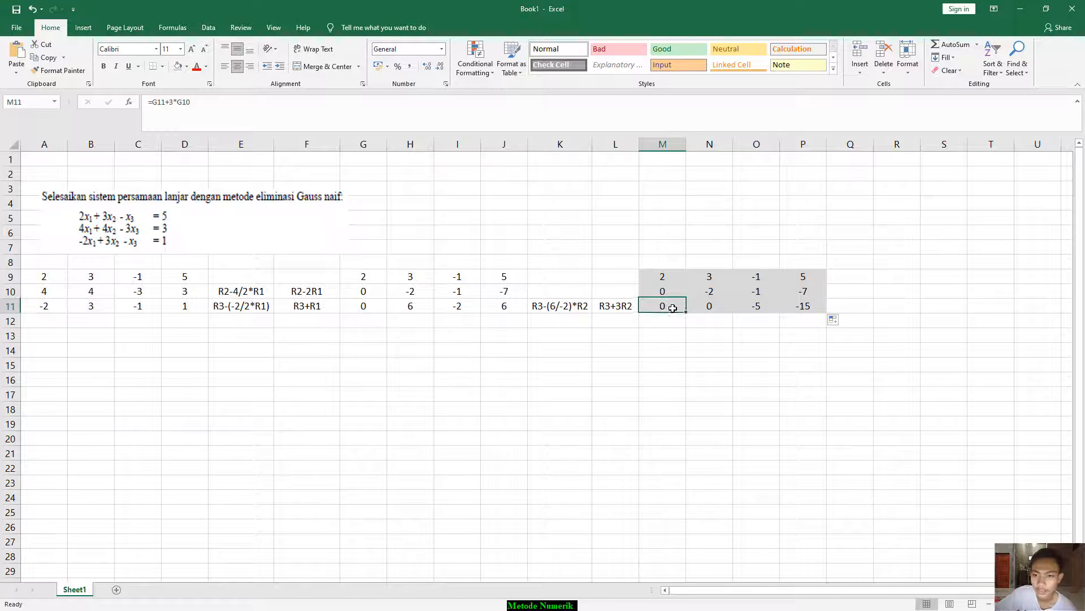
{"action": "left_click", "coordinate": [707, 306]}
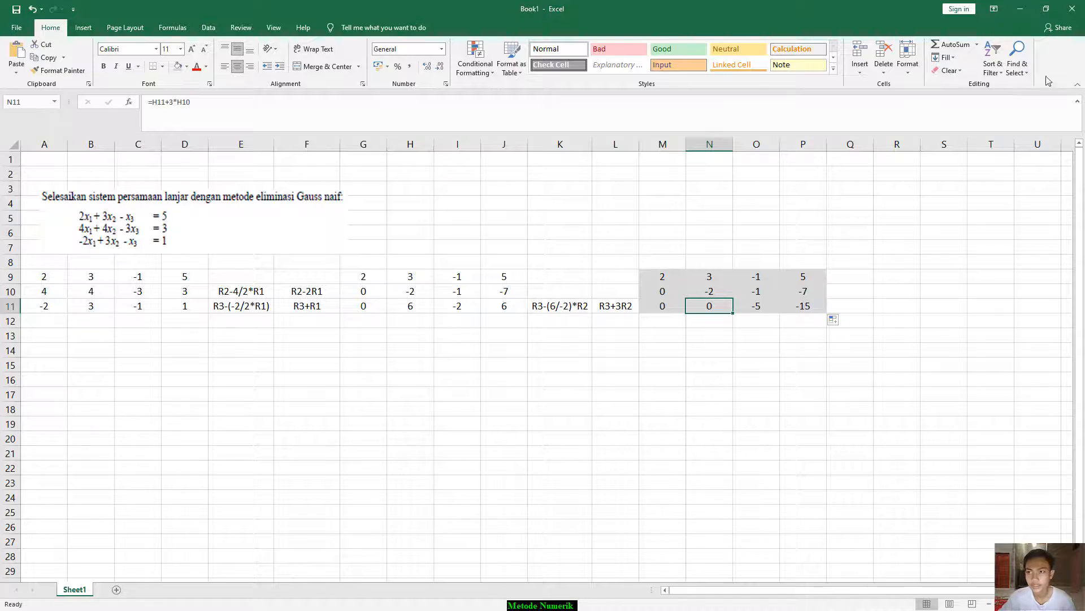
- Switch to the chapter PDF in Acrobat Reader and examine the back-substitution solution of Contoh 4.2 on page 9
{"action": "left_click", "coordinate": [1020, 9]}
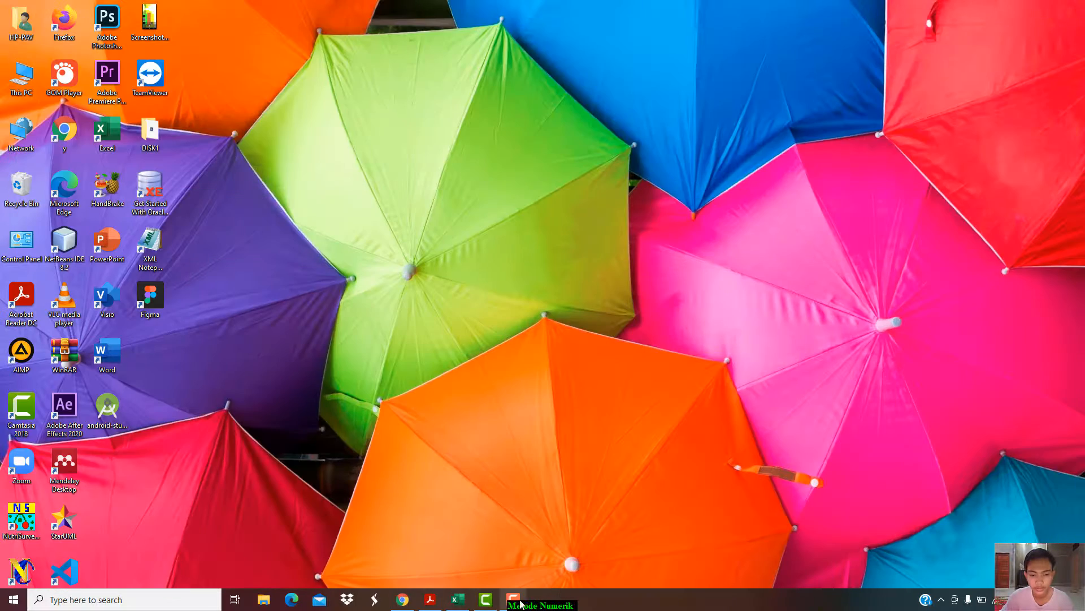
{"action": "left_click", "coordinate": [430, 600]}
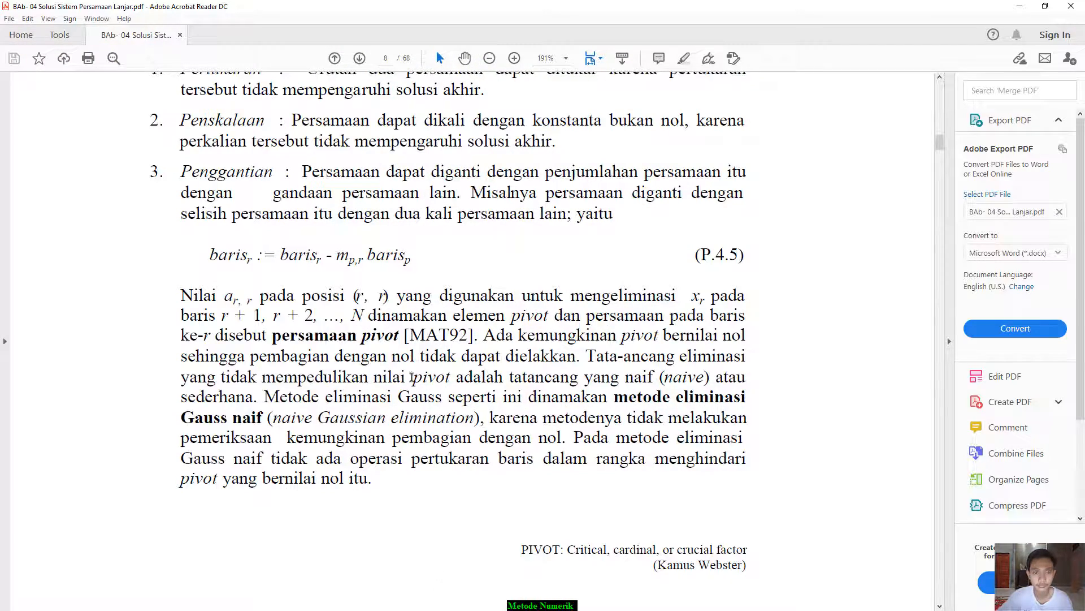
{"action": "scroll", "coordinate": [367, 350], "scroll_direction": "down", "scroll_amount": 5}
{"action": "scroll", "coordinate": [363, 361], "scroll_direction": "up", "scroll_amount": 1}
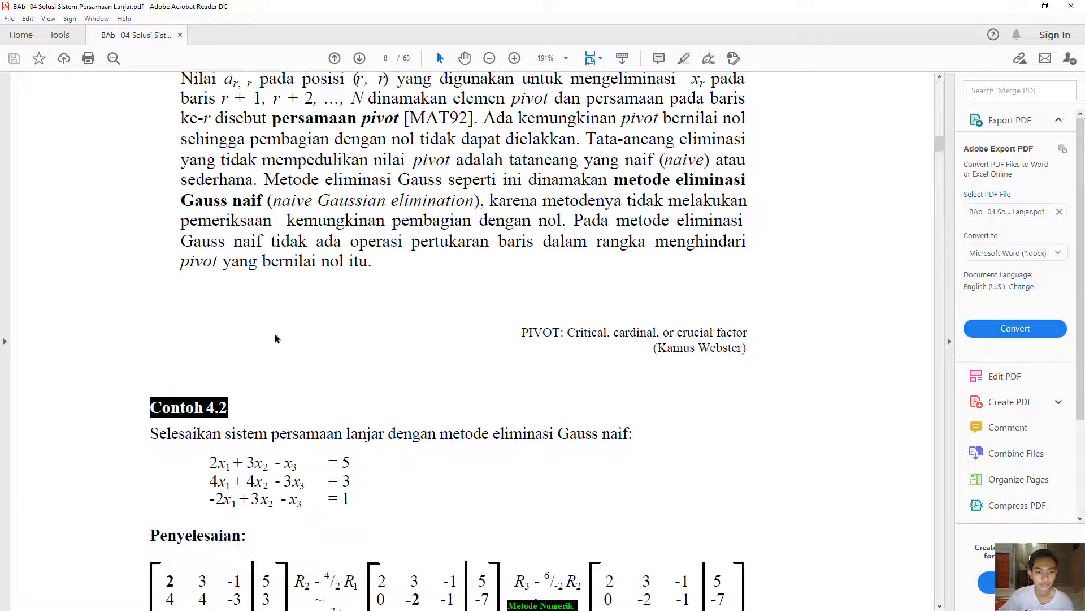
{"action": "scroll", "coordinate": [297, 412], "scroll_direction": "down", "scroll_amount": 3}
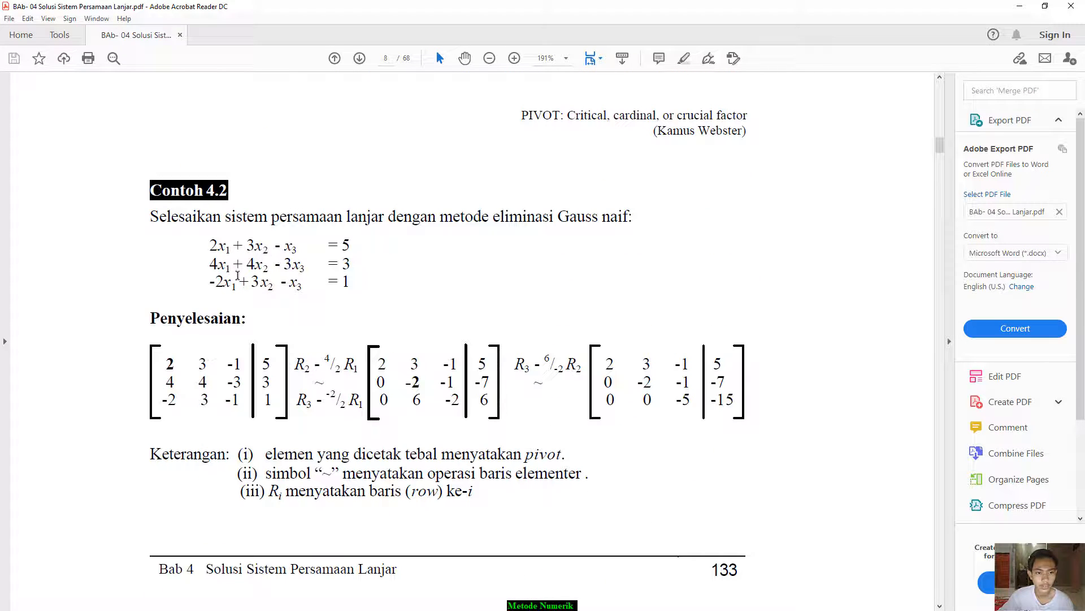
{"action": "scroll", "coordinate": [341, 375], "scroll_direction": "down", "scroll_amount": 9}
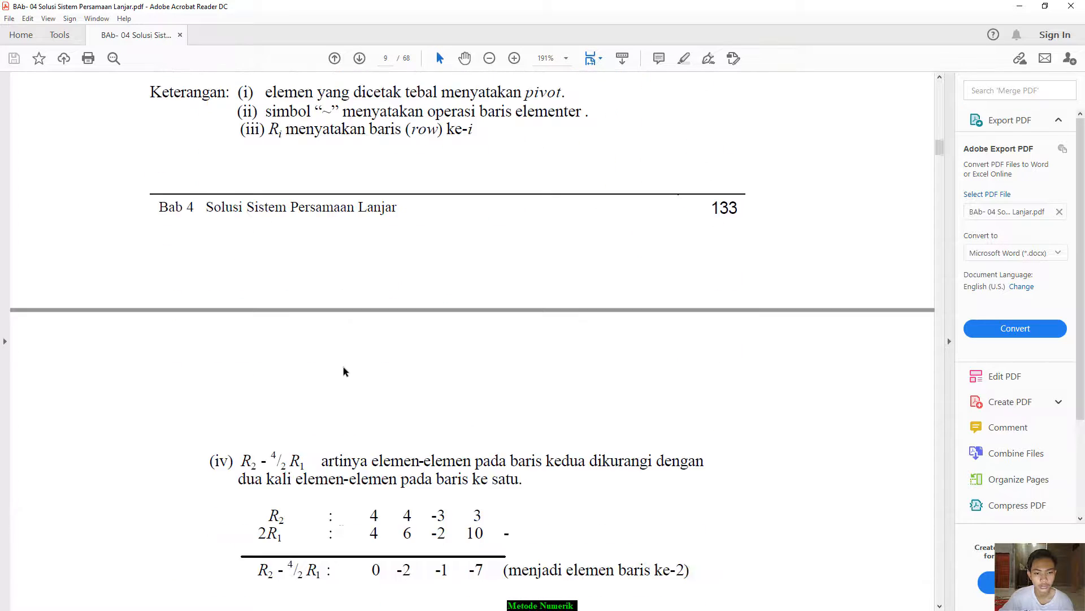
{"action": "scroll", "coordinate": [341, 375], "scroll_direction": "down", "scroll_amount": 3}
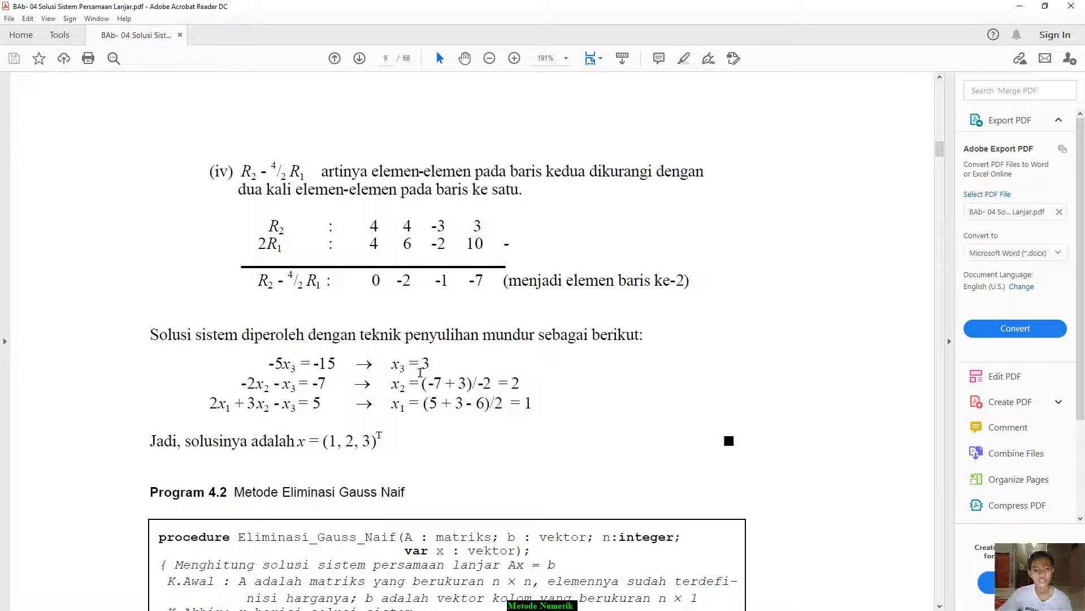
{"action": "scroll", "coordinate": [418, 367], "scroll_direction": "down", "scroll_amount": 1}
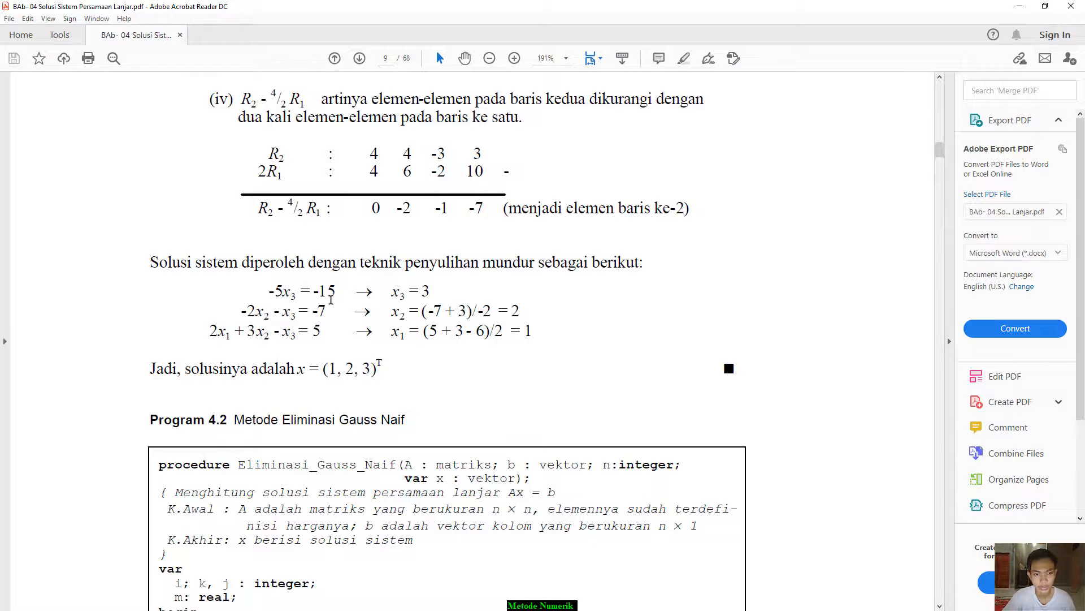
- Arrange the PDF at 125% zoom and the Excel workbook side by side, showing the back substitution next to the matrix in M9:P11
{"action": "key", "text": "super+Left"}
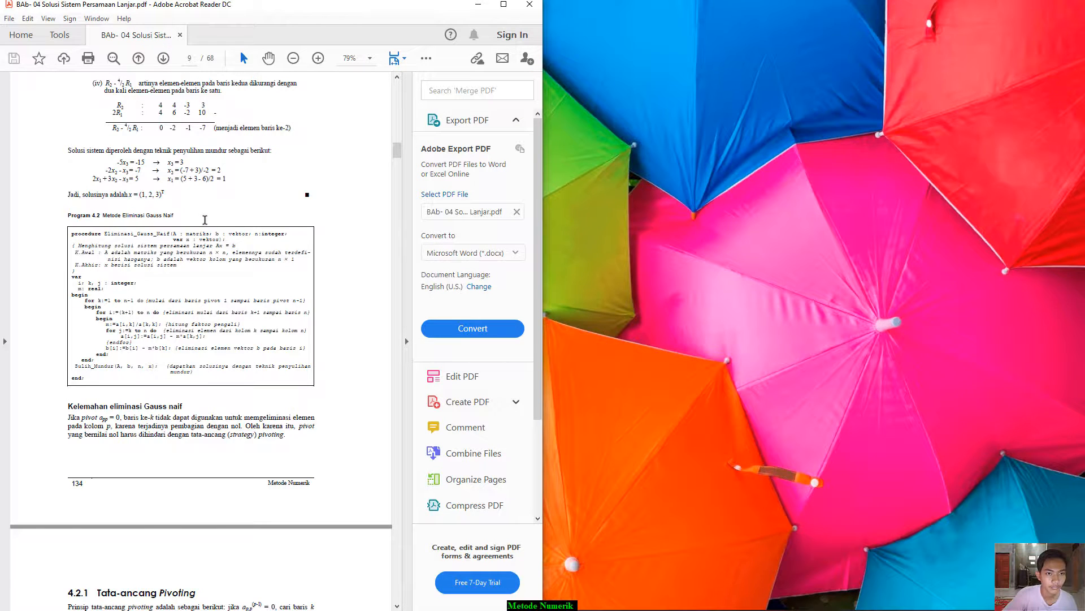
{"action": "scroll", "coordinate": [204, 219], "scroll_direction": "up", "scroll_amount": 2, "text": "ctrl"}
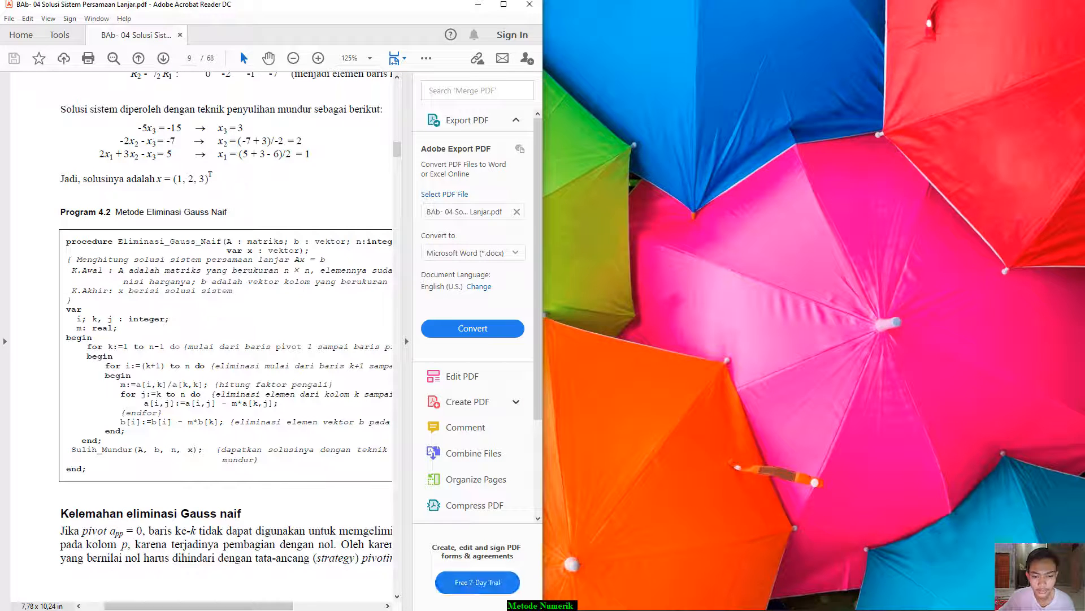
{"action": "left_click", "coordinate": [653, 512]}
{"action": "left_click", "coordinate": [478, 5]}
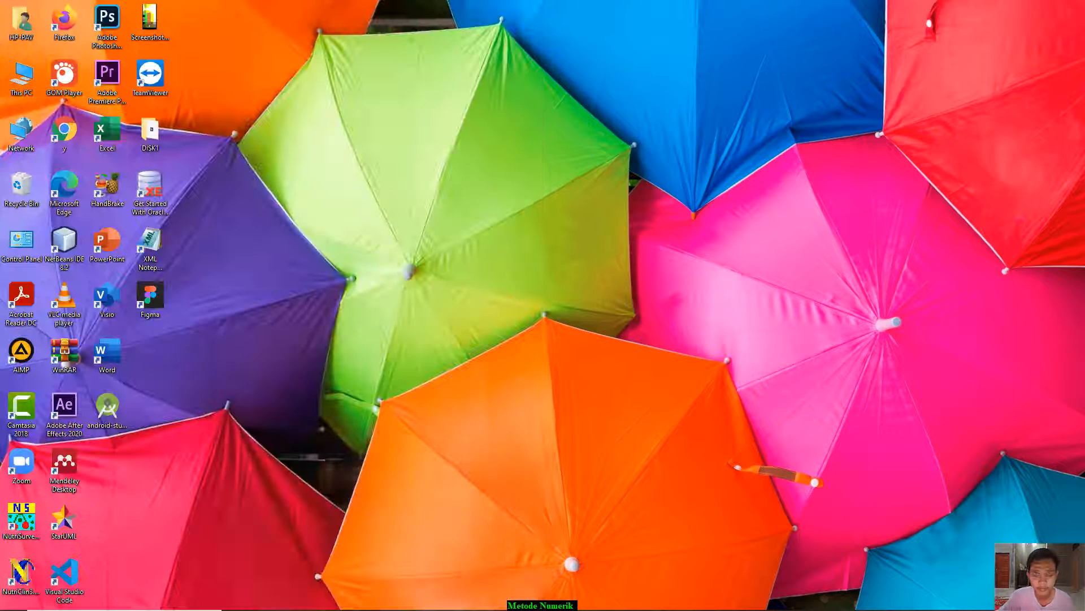
{"action": "left_click", "coordinate": [458, 599]}
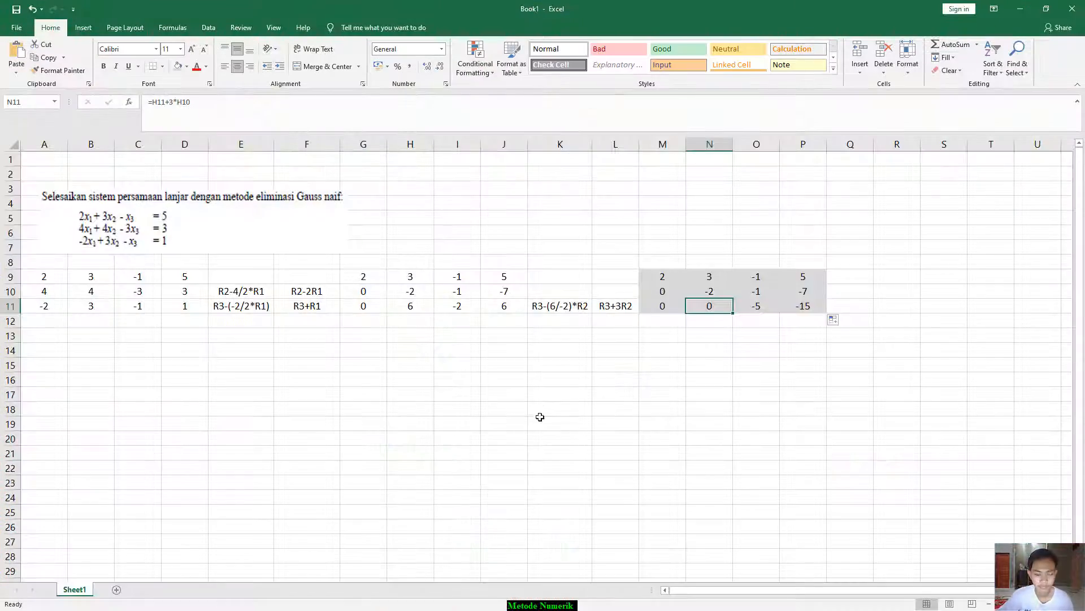
{"action": "key", "text": "super+Right"}
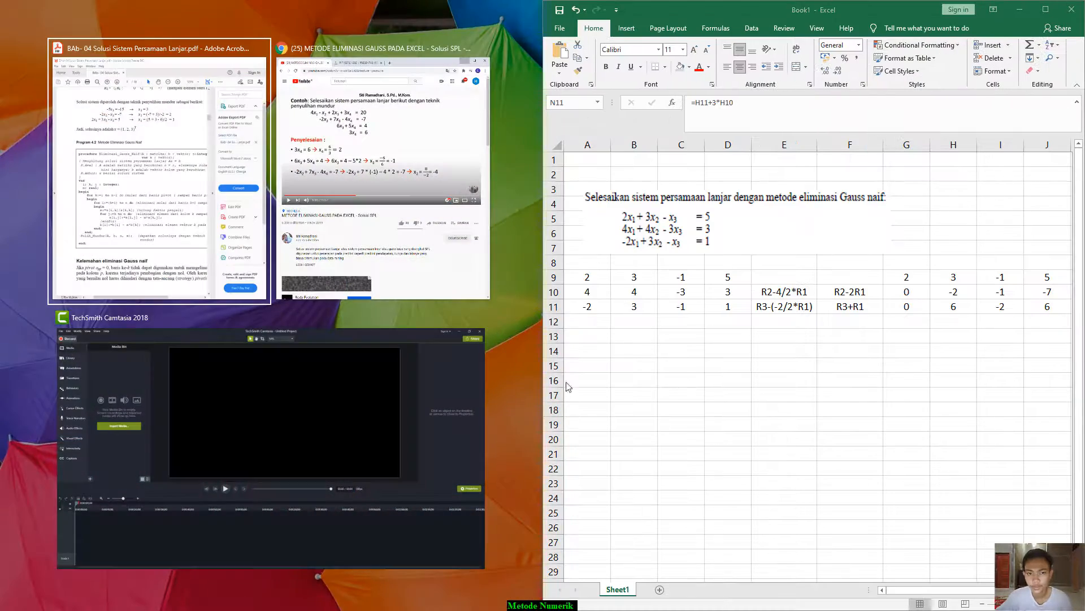
{"action": "left_click", "coordinate": [198, 167]}
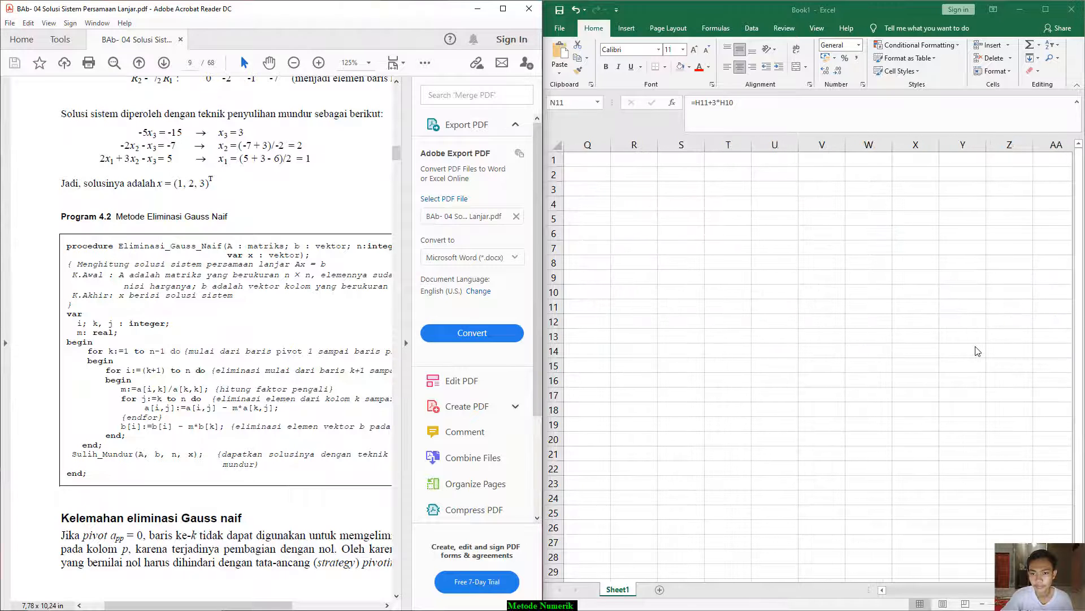
{"action": "scroll", "coordinate": [978, 351], "scroll_direction": "right", "scroll_amount": 3}
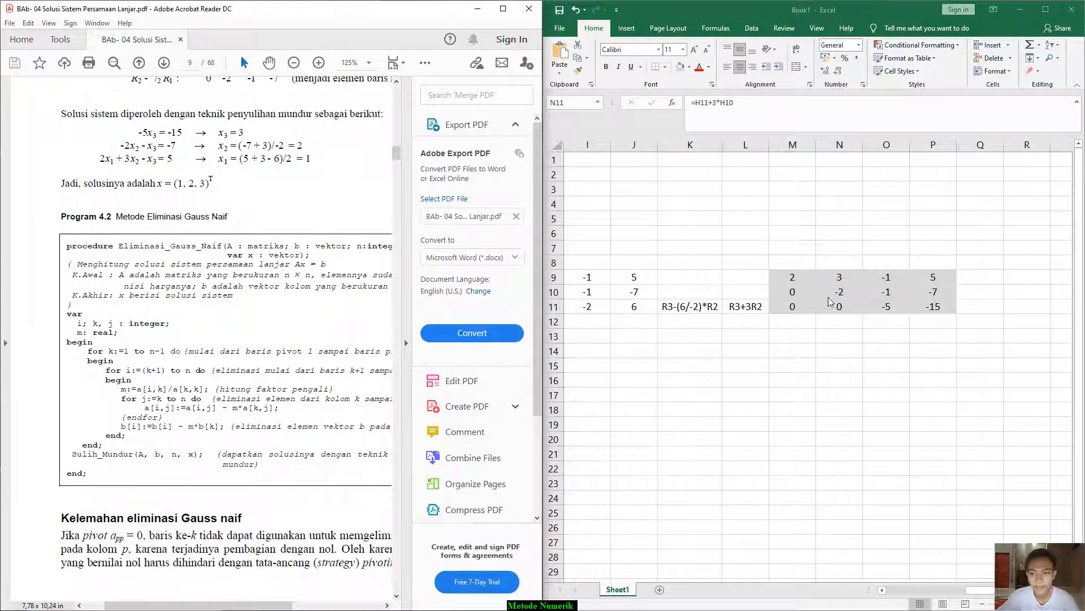
{"action": "key", "text": "F2"}
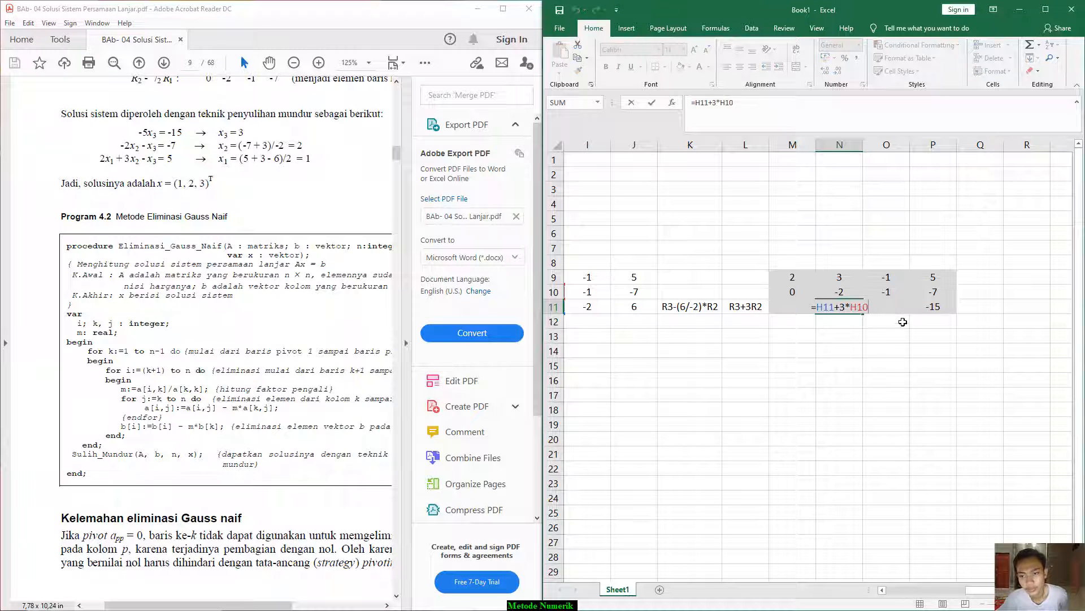
{"action": "key", "text": "Return"}
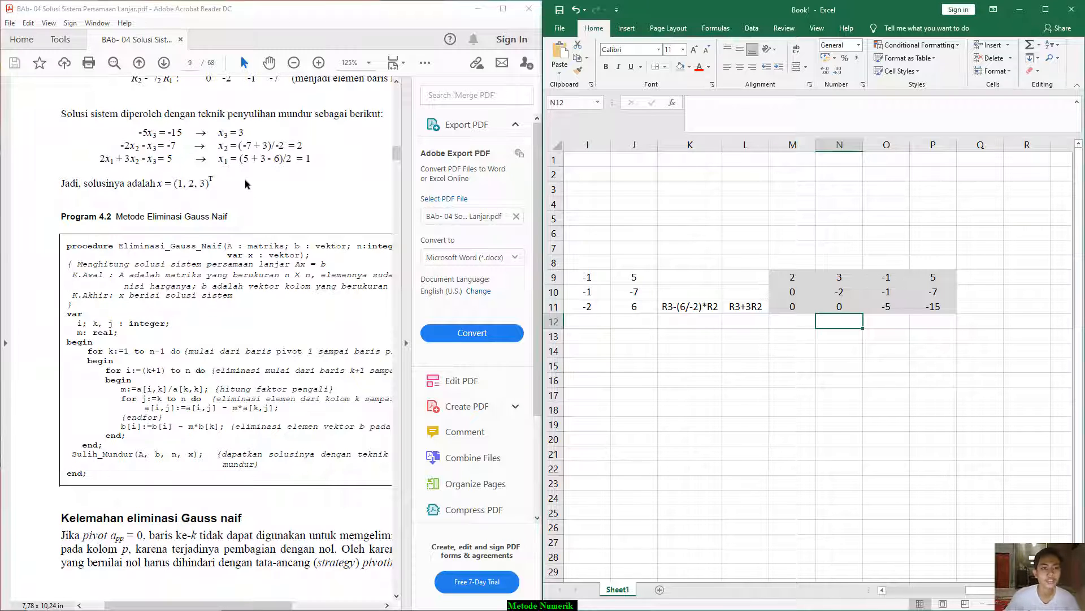
{"action": "left_click", "coordinate": [314, 160]}
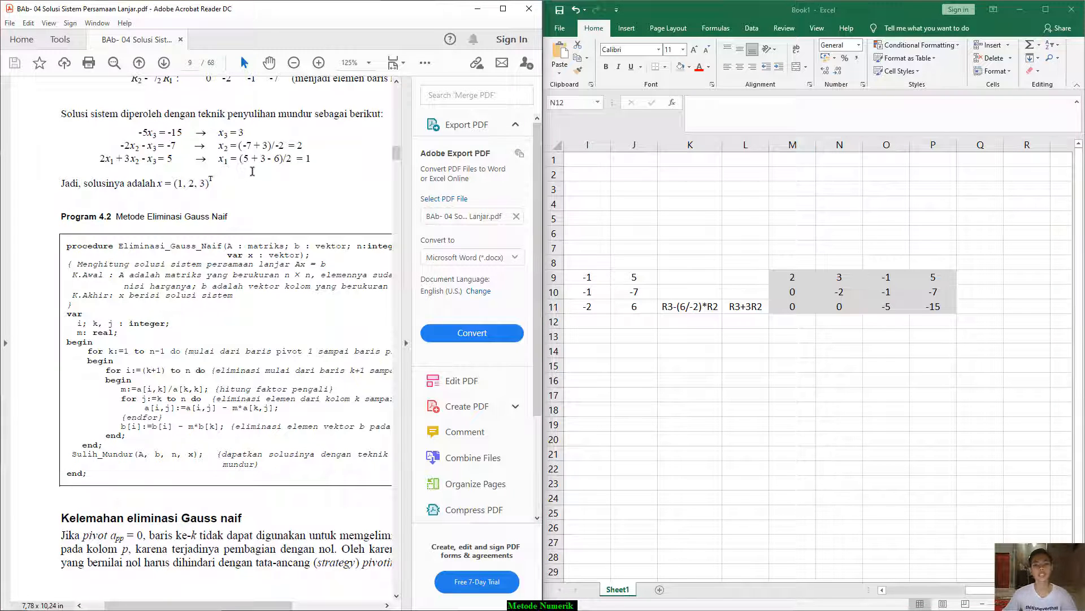